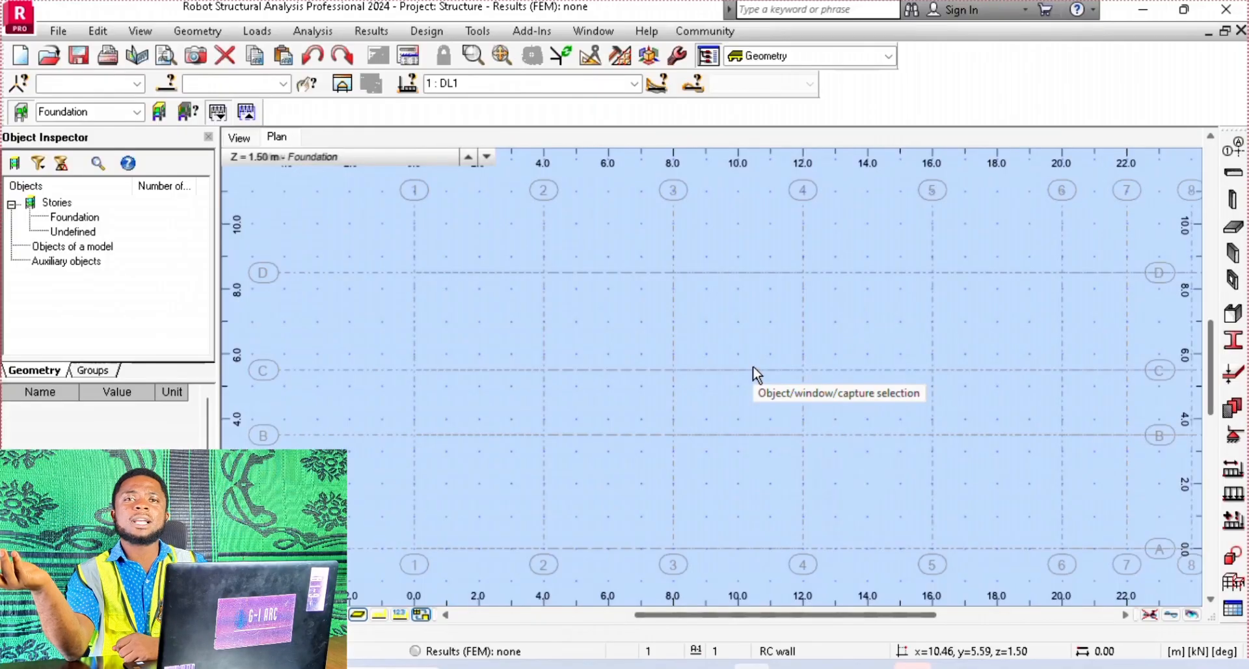
Open the member sections list and delete all sections not used in the project
click(1240, 343)
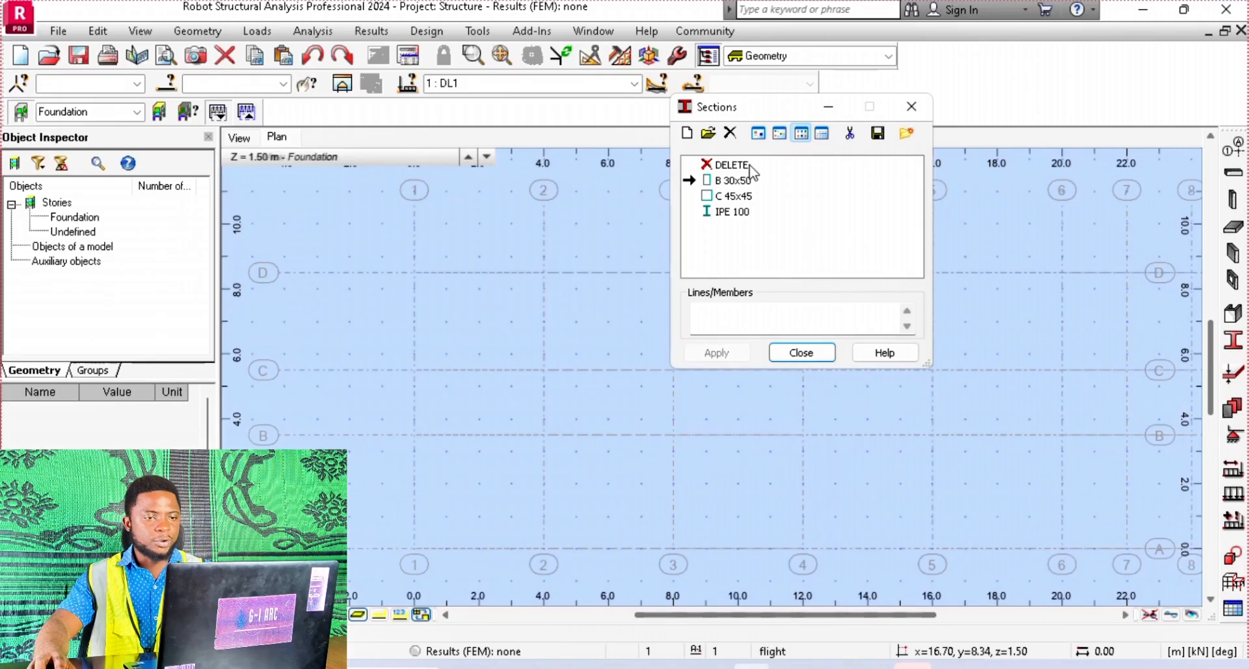
click(850, 135)
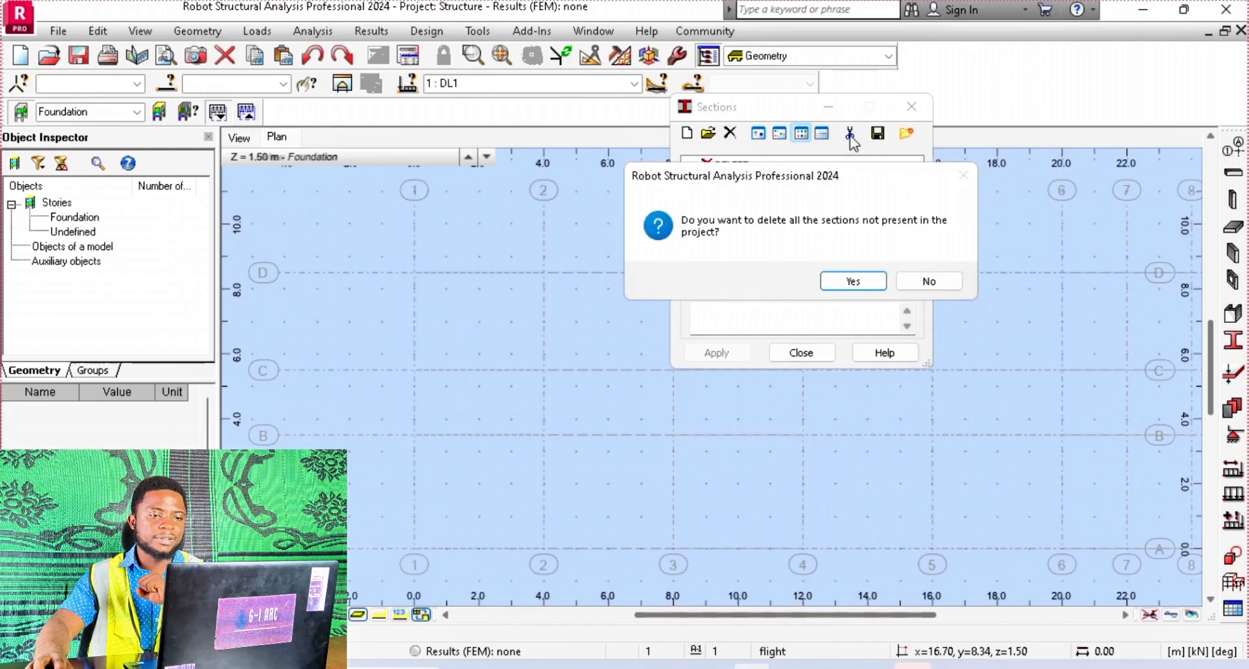
click(865, 278)
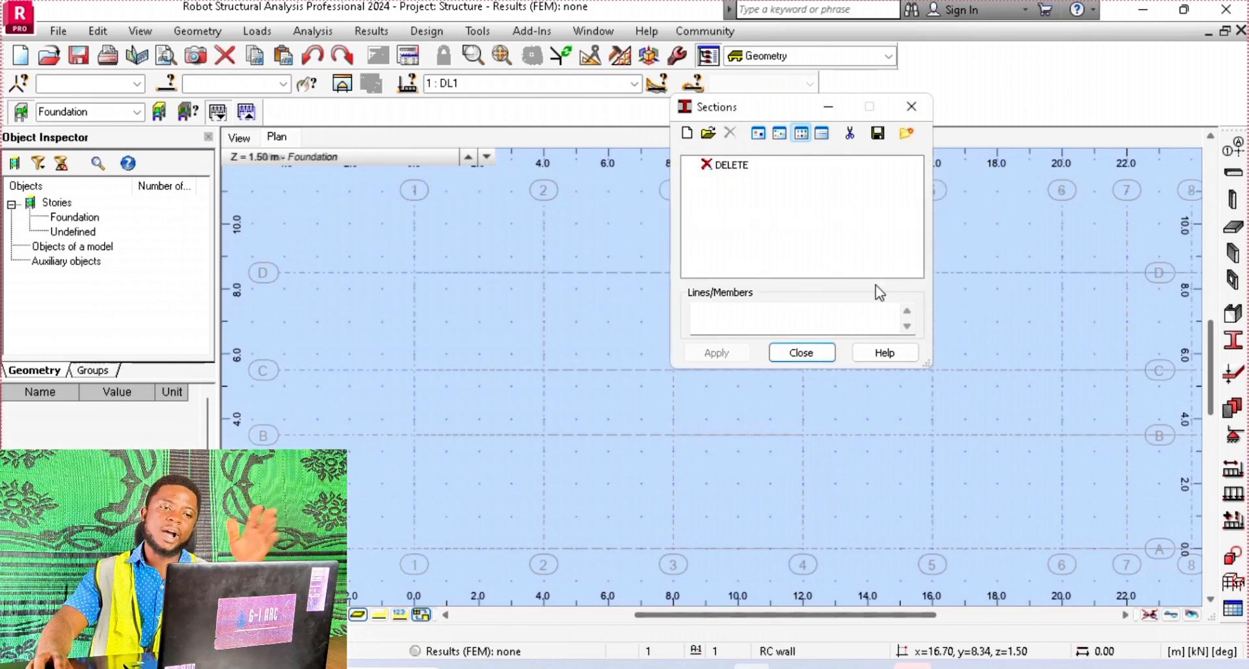
Start a new RC column section definition and set its material to C20/25
click(687, 134)
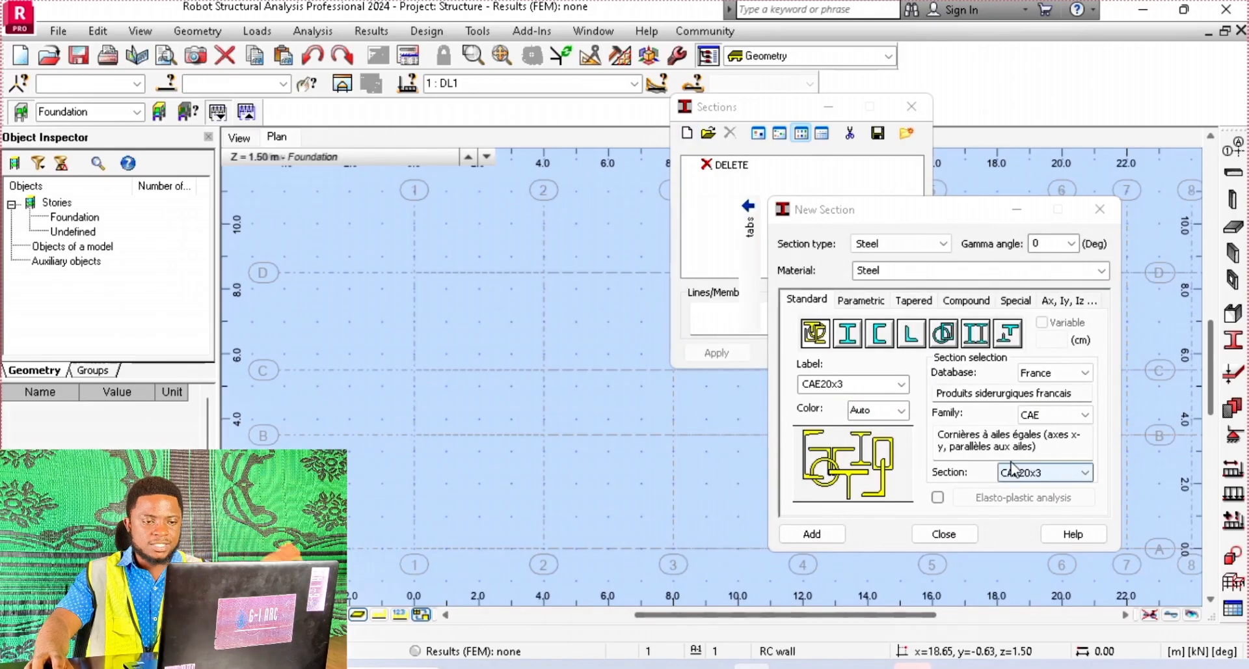
click(916, 244)
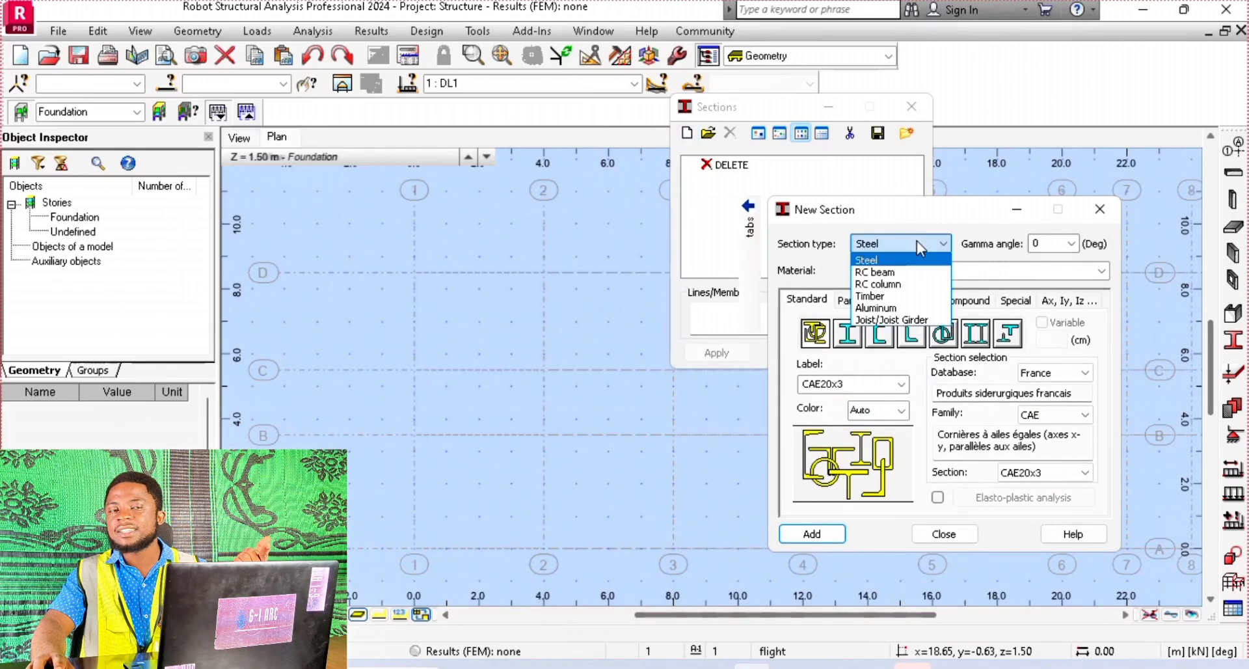
click(904, 292)
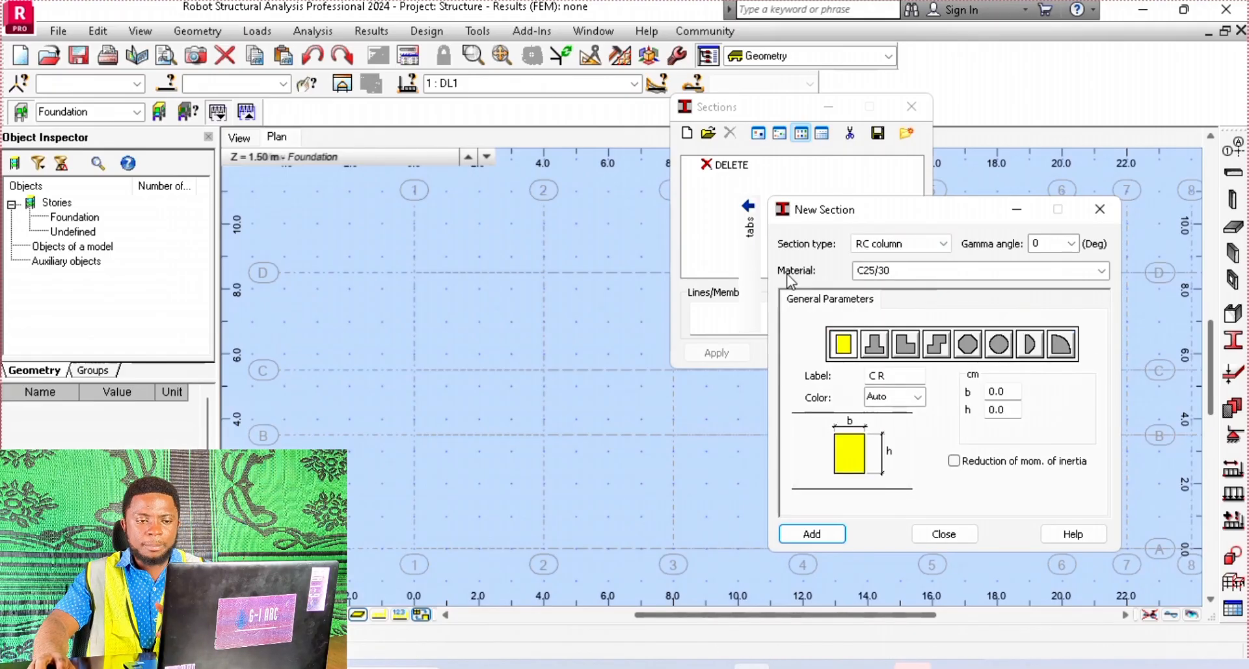
click(911, 270)
click(1099, 271)
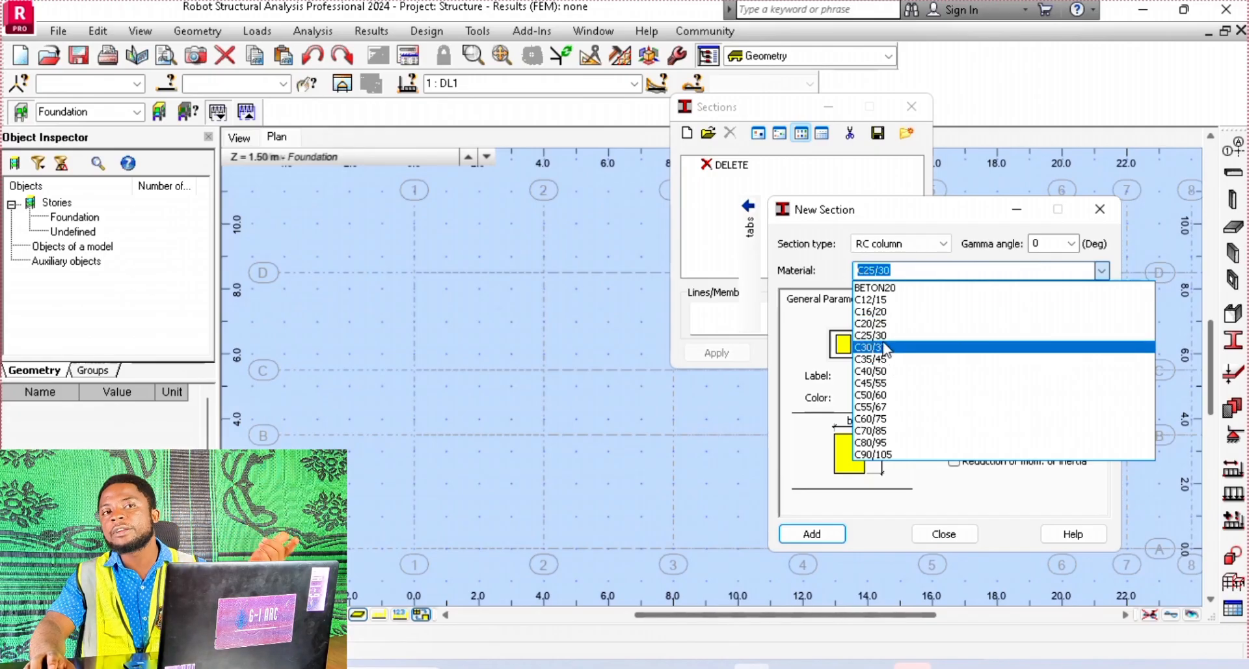
click(868, 324)
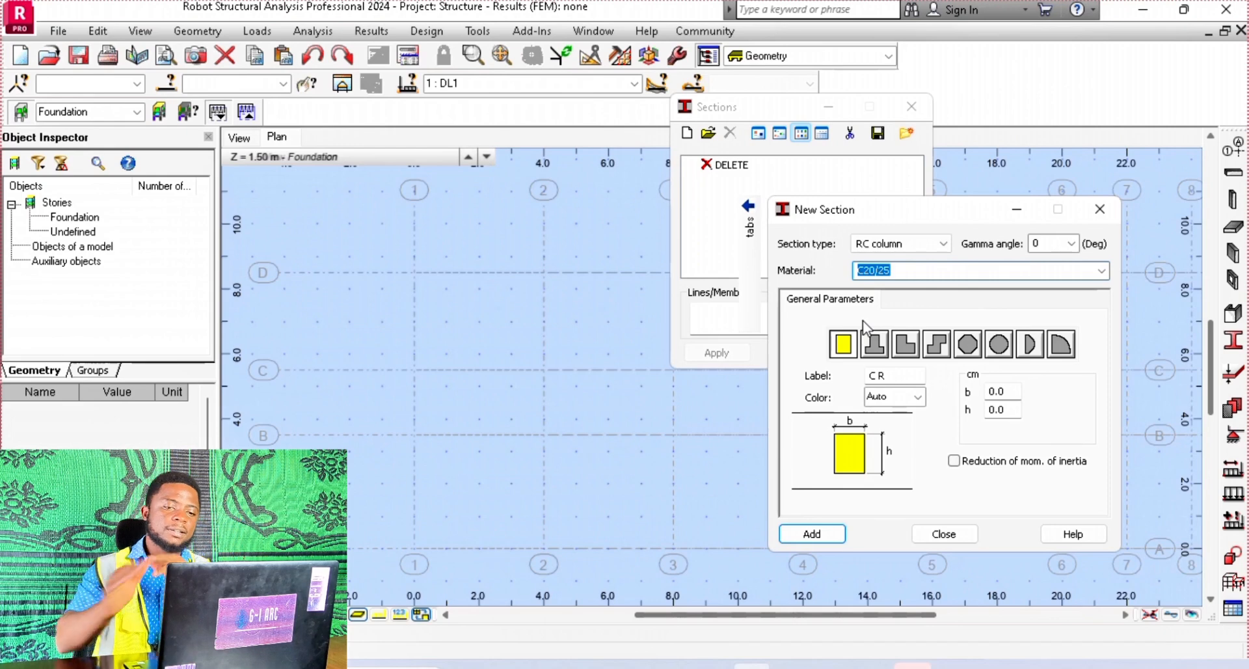
click(1101, 270)
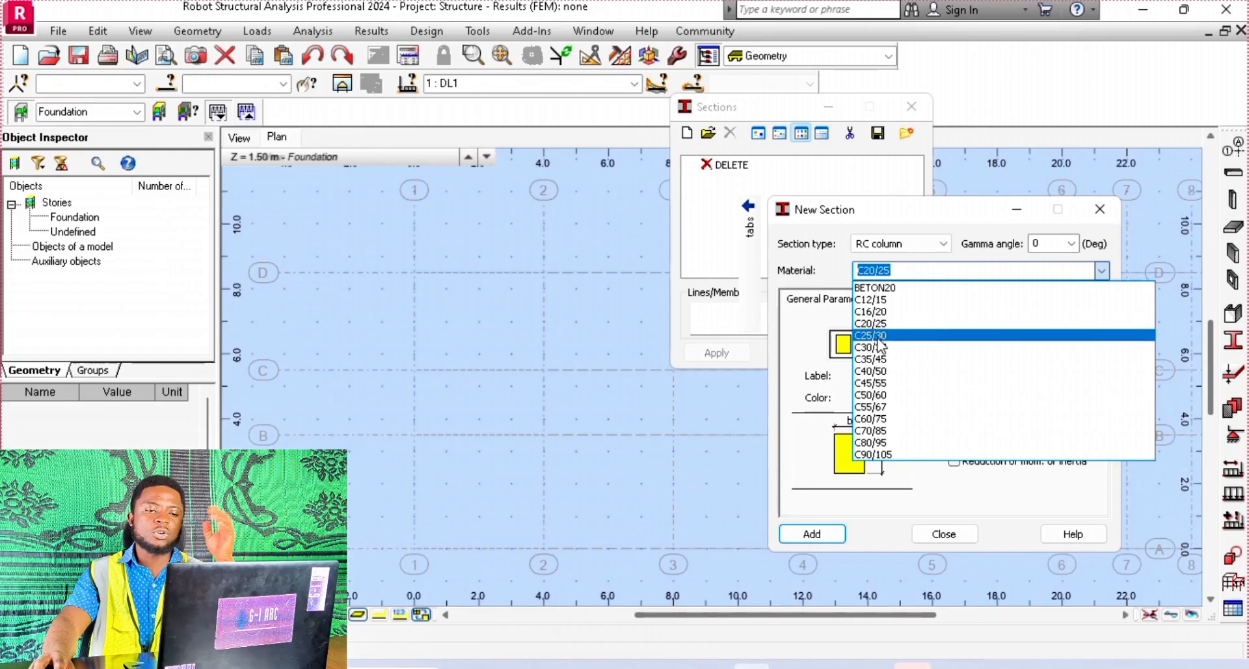
click(844, 202)
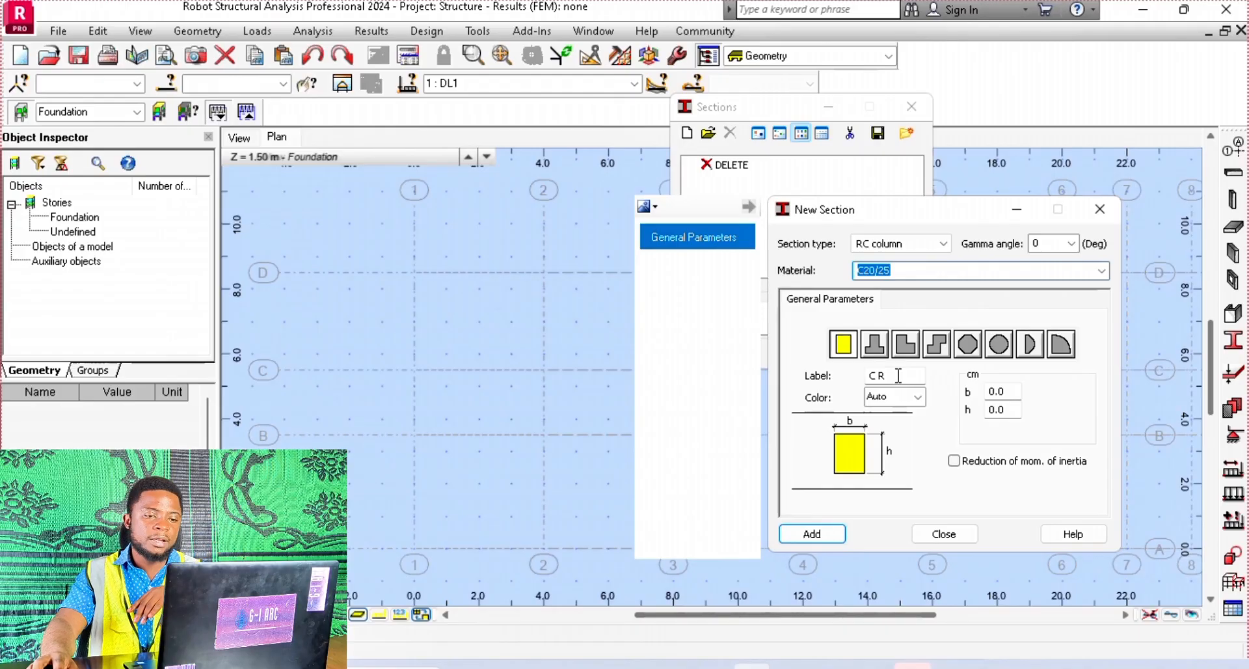
Label the rectangular column section C1, colour it dark yellow, set b to 20 cm and h to 30 cm, and add it to the list
key(Tab)
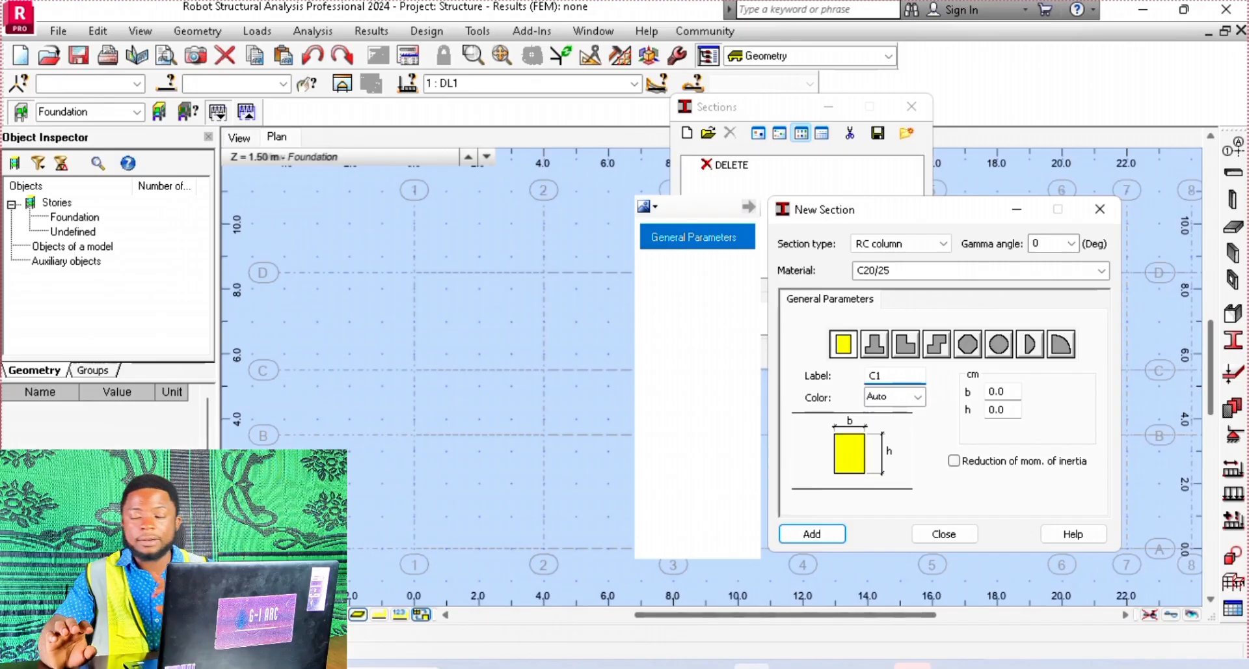
click(901, 396)
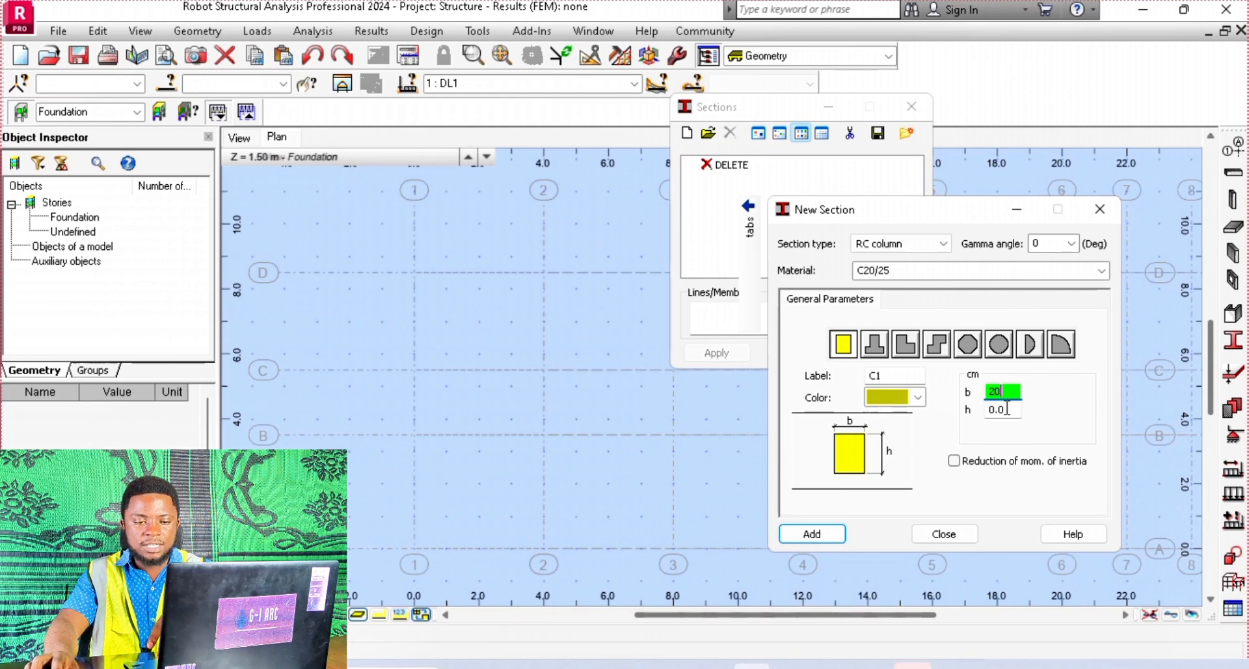
key(Tab)
text(30)
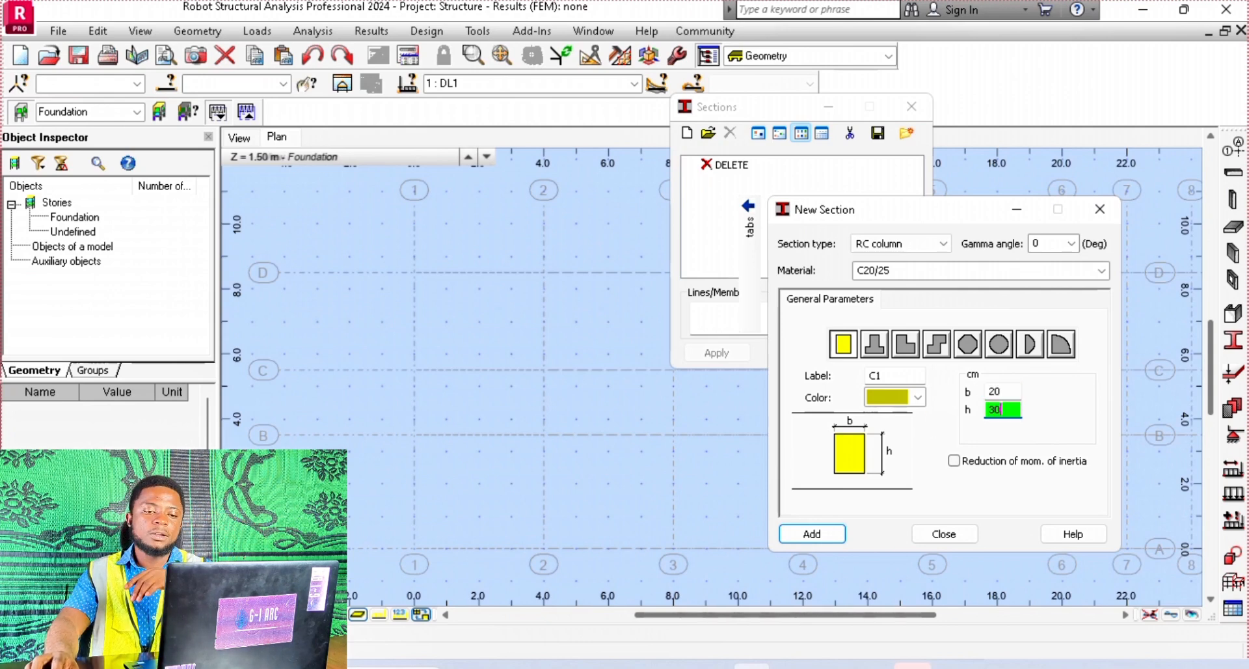
double_click(988, 392)
double_click(1010, 415)
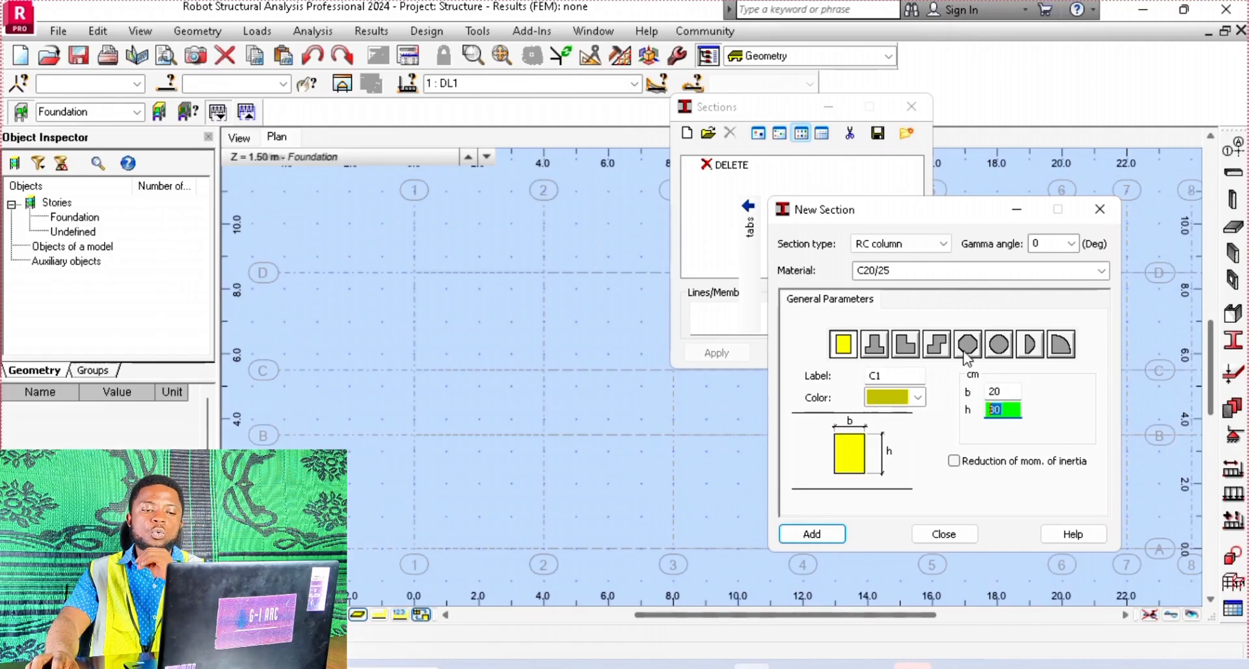
click(822, 540)
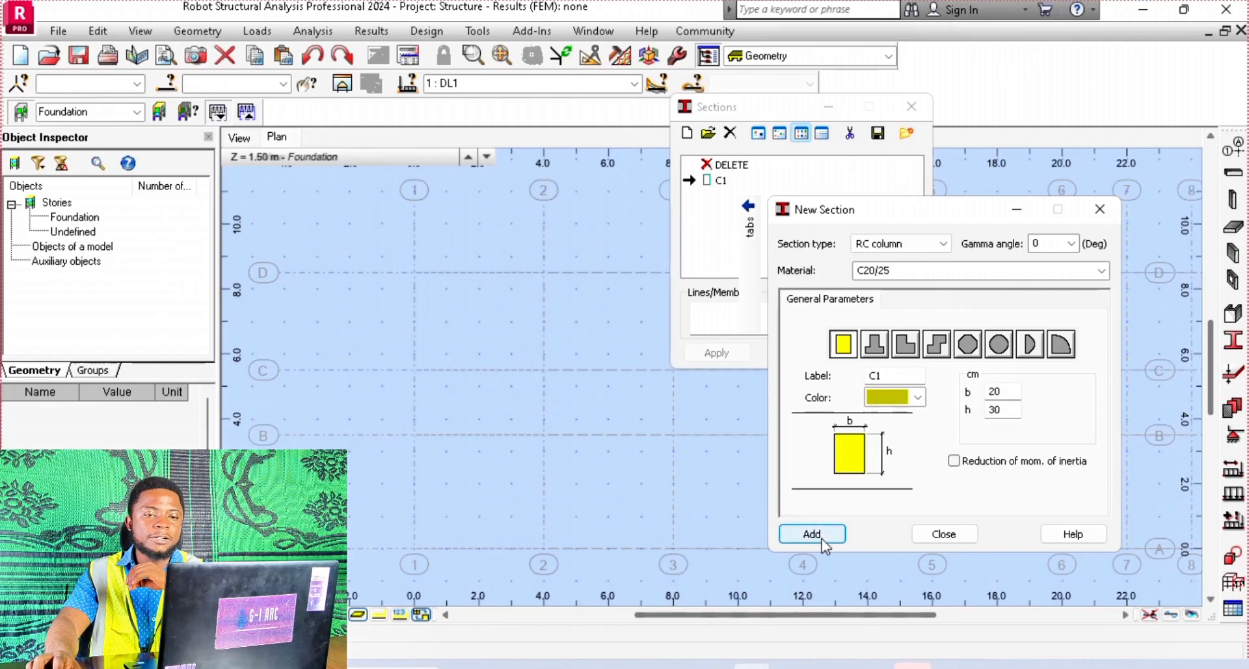
click(1099, 208)
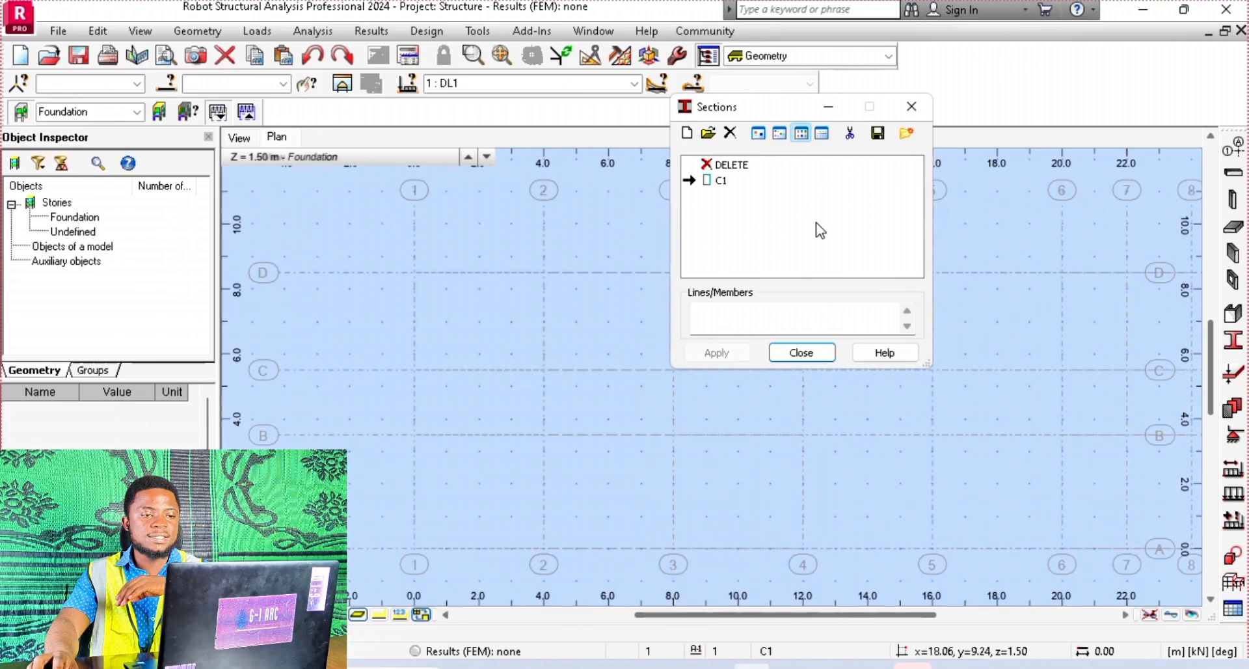
Open the C1 definition and review the T, L, Z, polygonal, circular, semicircular and quarter-circle column shapes, ending on the rectangle
double_click(717, 182)
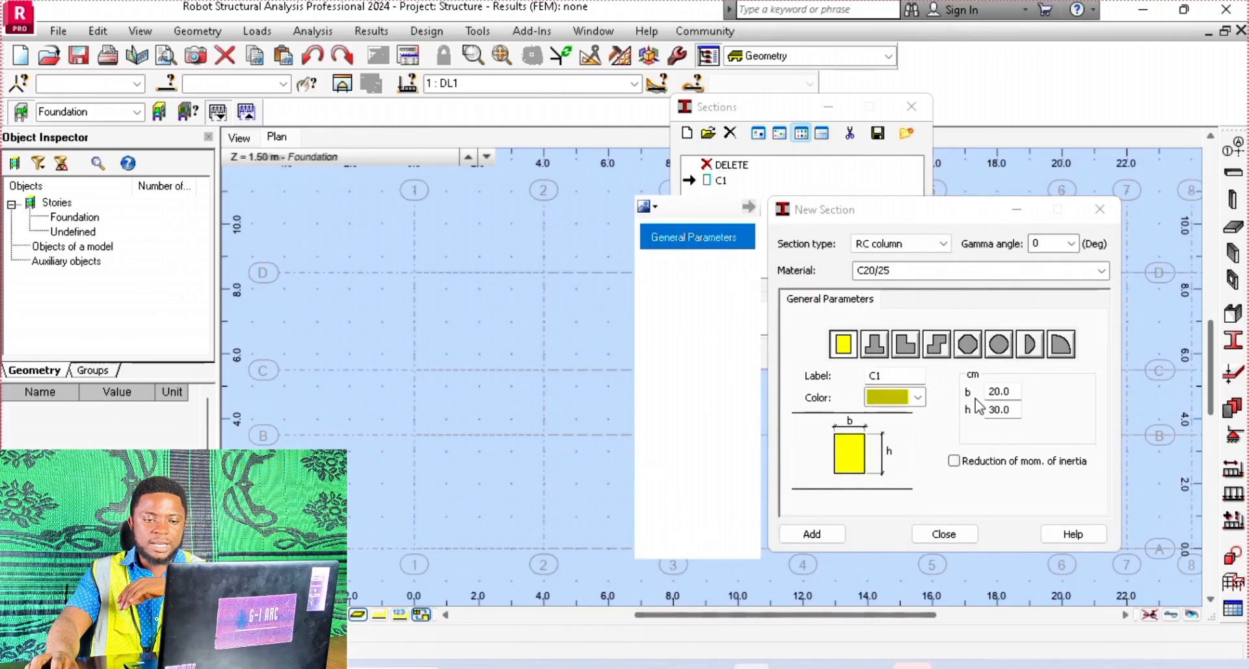
click(878, 348)
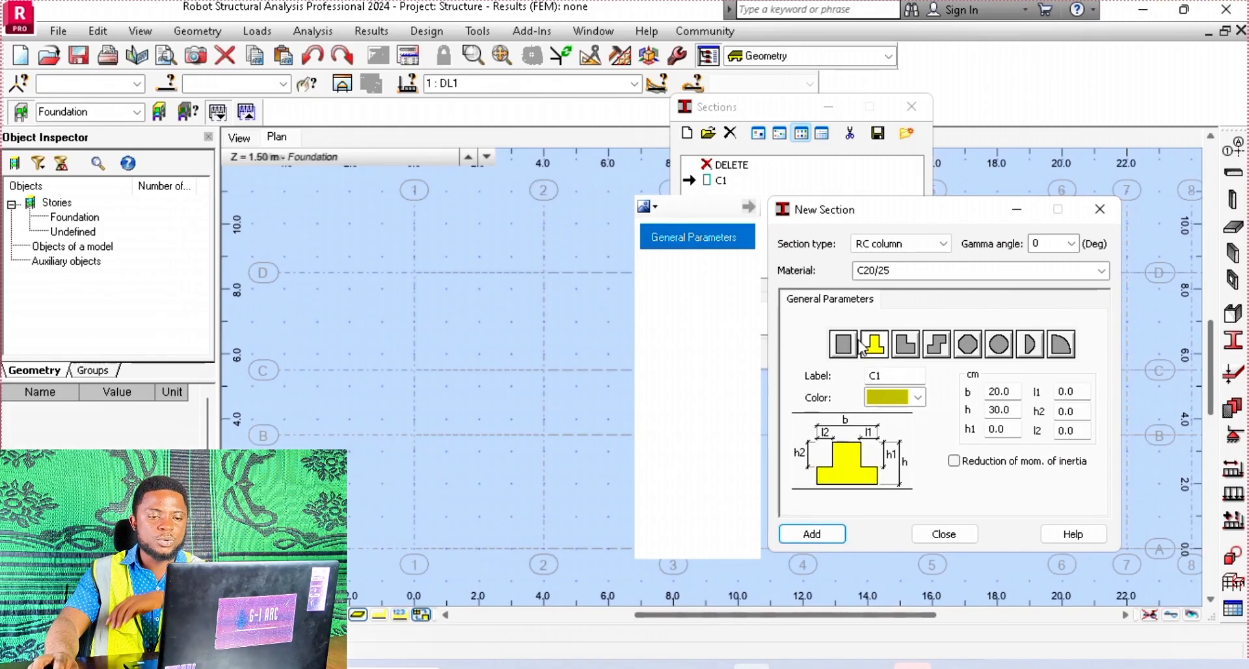
click(905, 345)
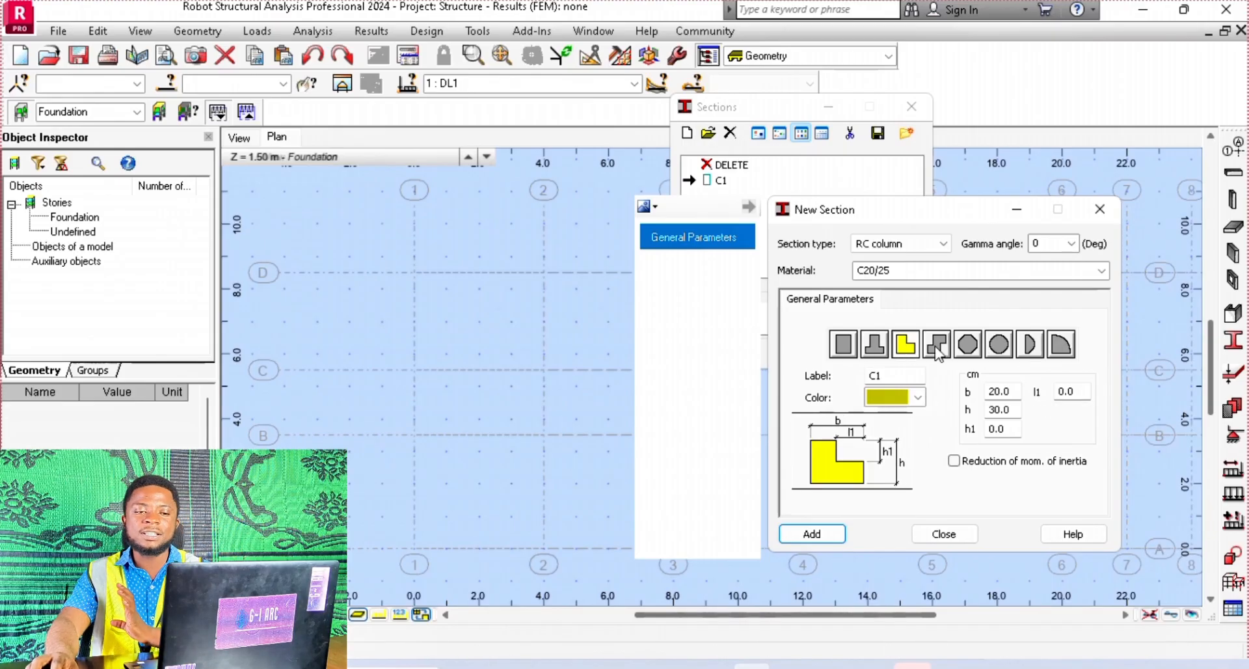
click(934, 348)
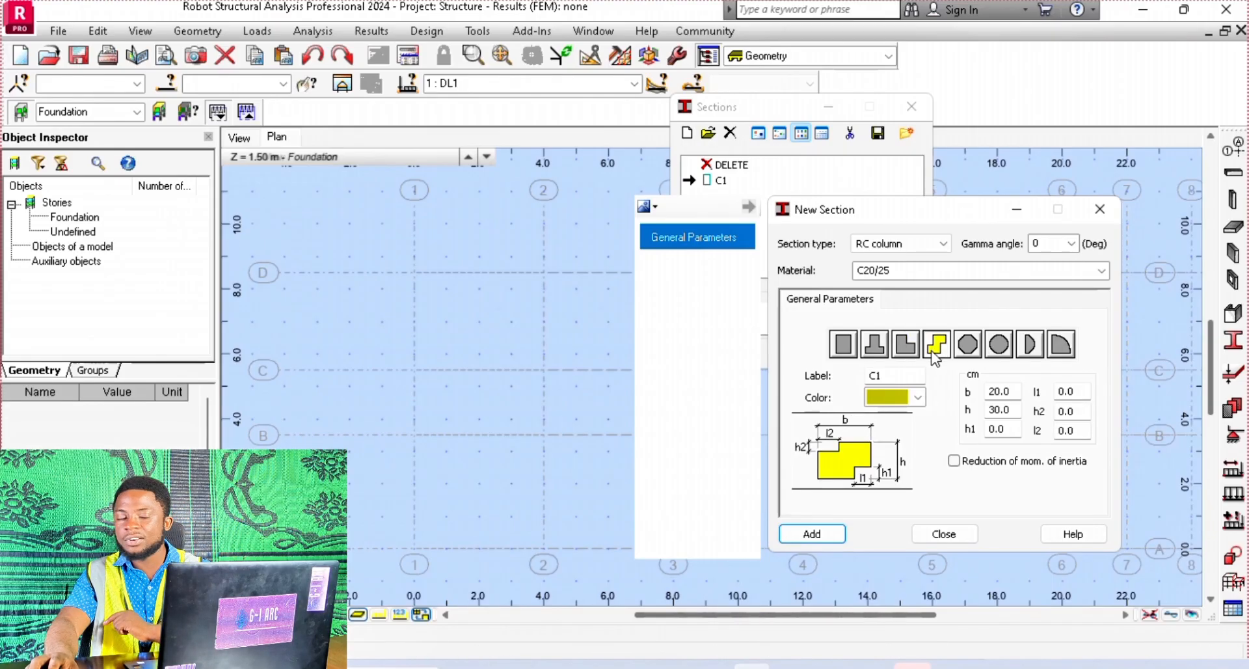
click(968, 345)
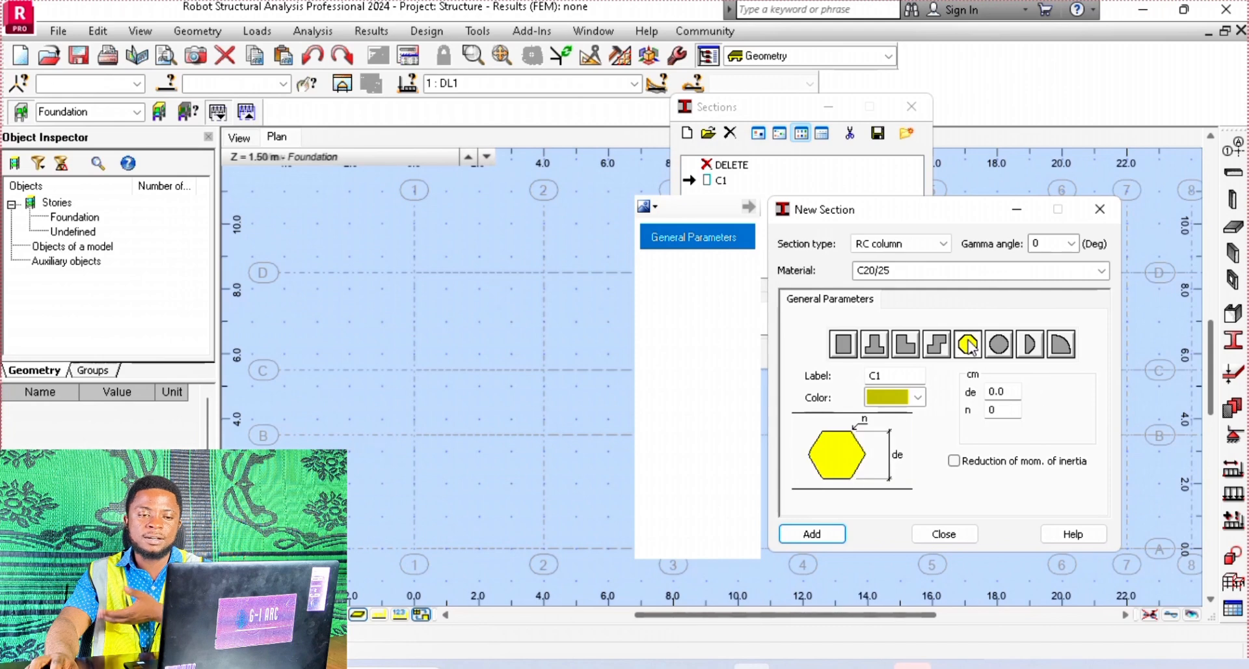
click(998, 344)
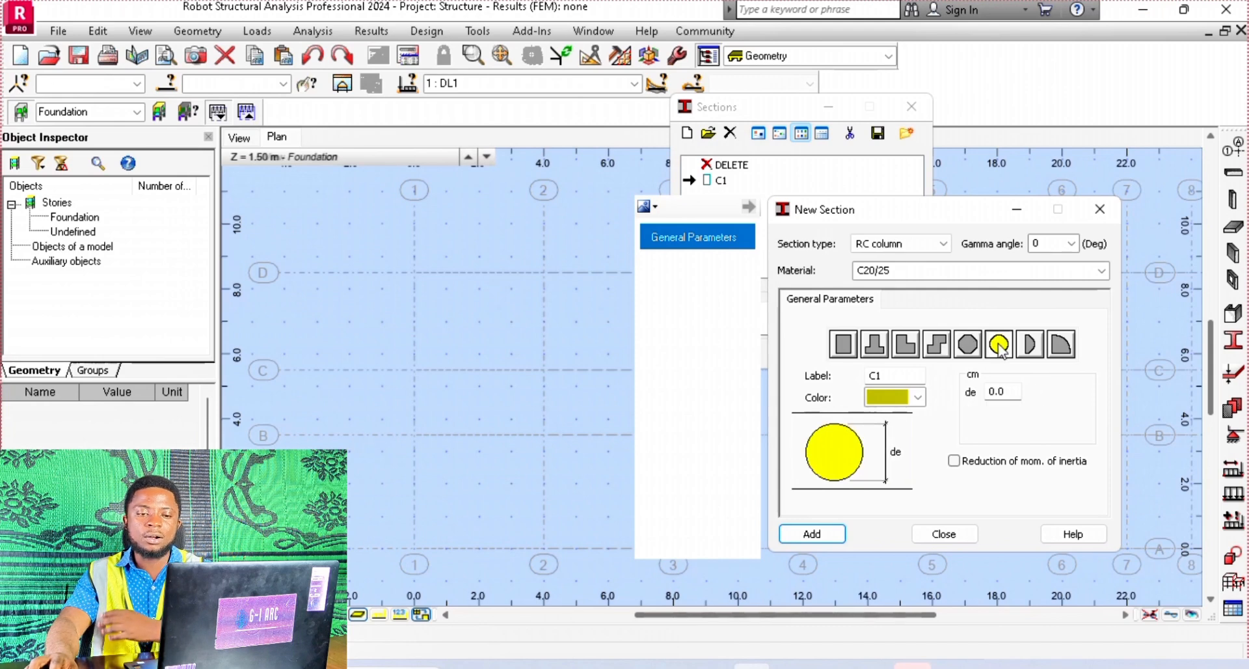
click(1029, 345)
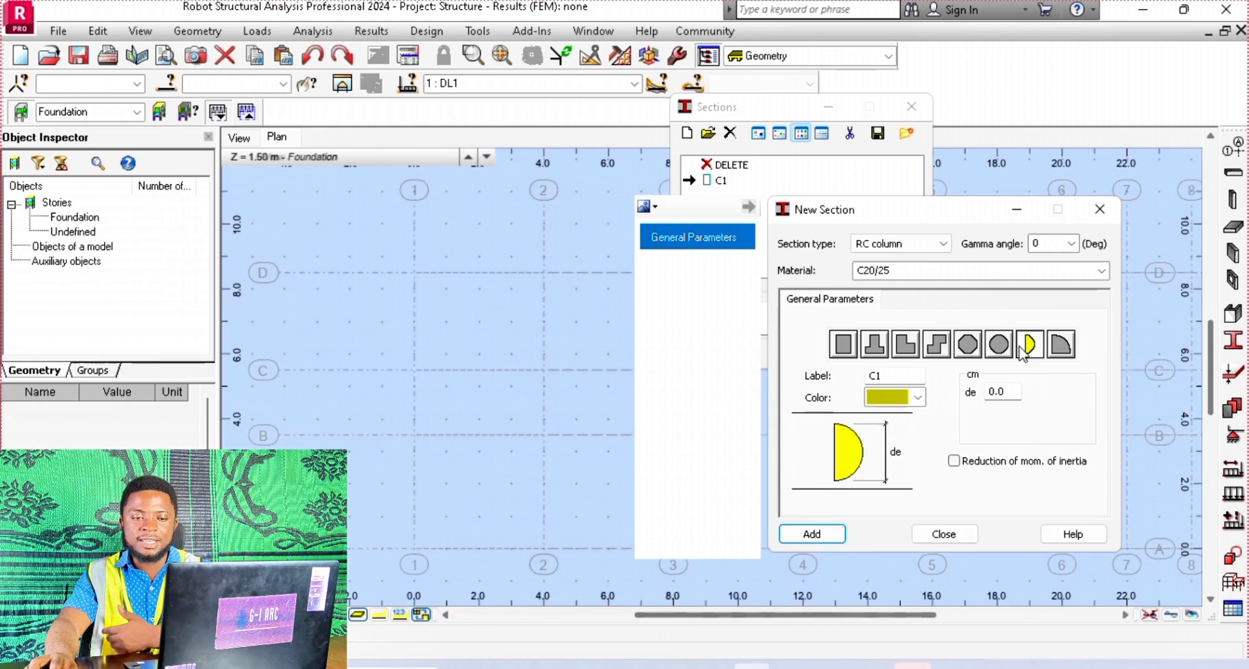
click(1062, 351)
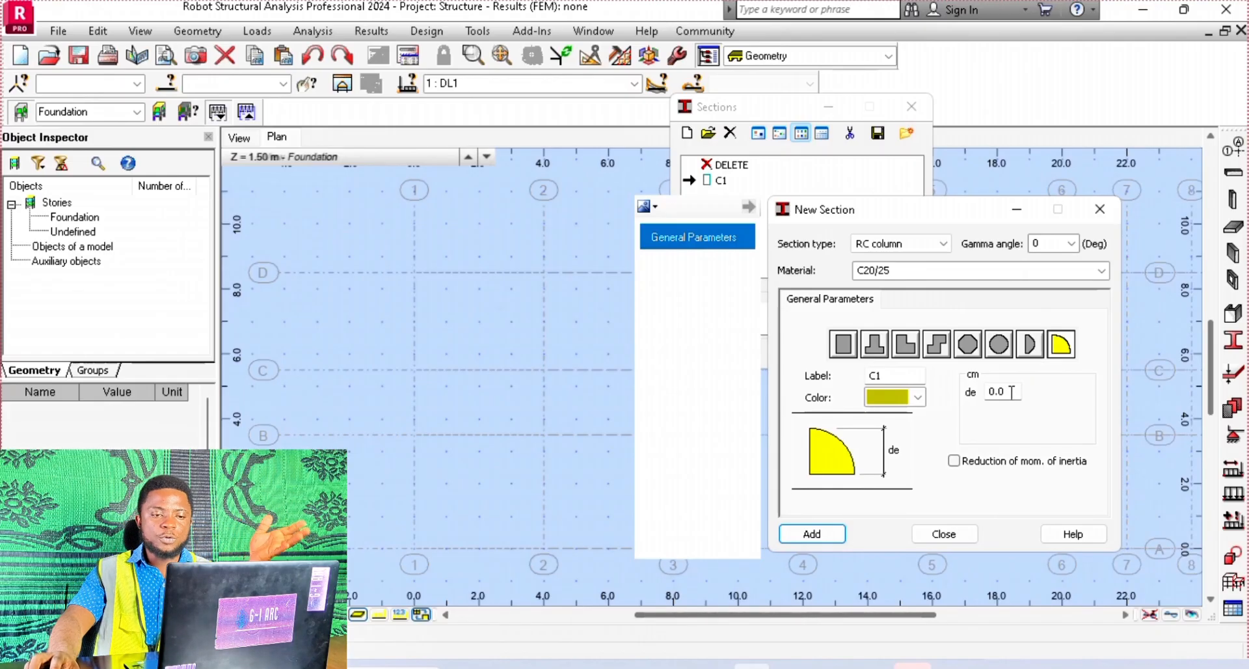
click(847, 350)
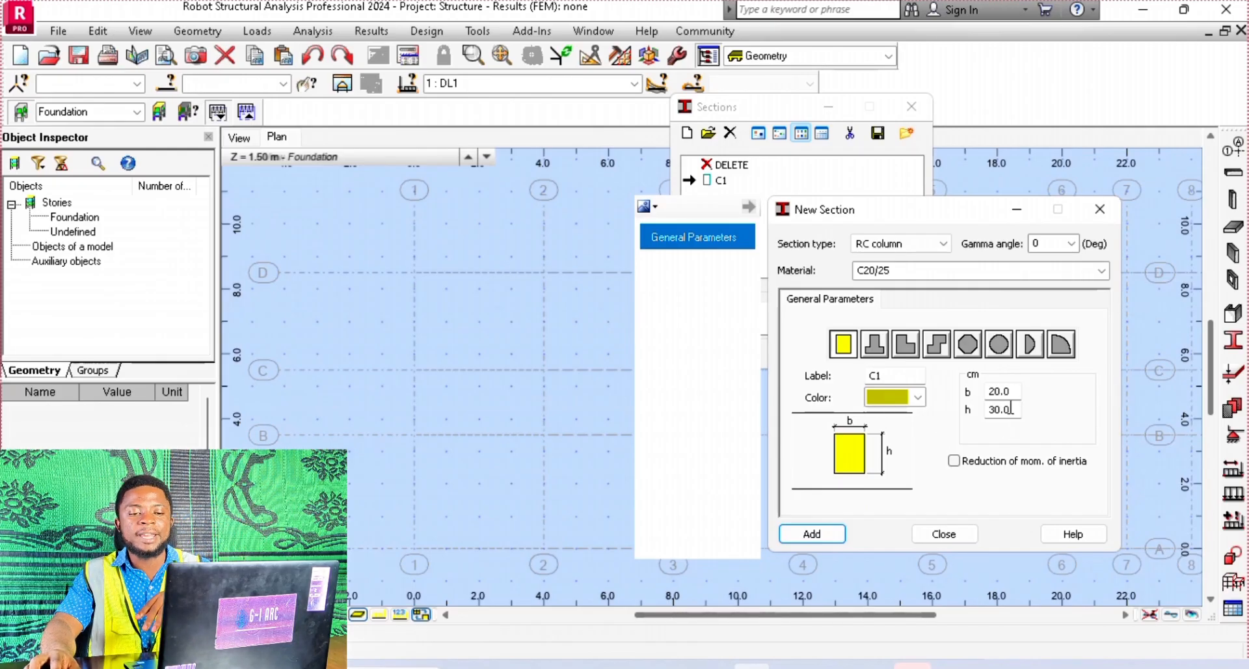
Set the column height h to 40 cm, relabel the section C2 and add it to the section list
double_click(1017, 408)
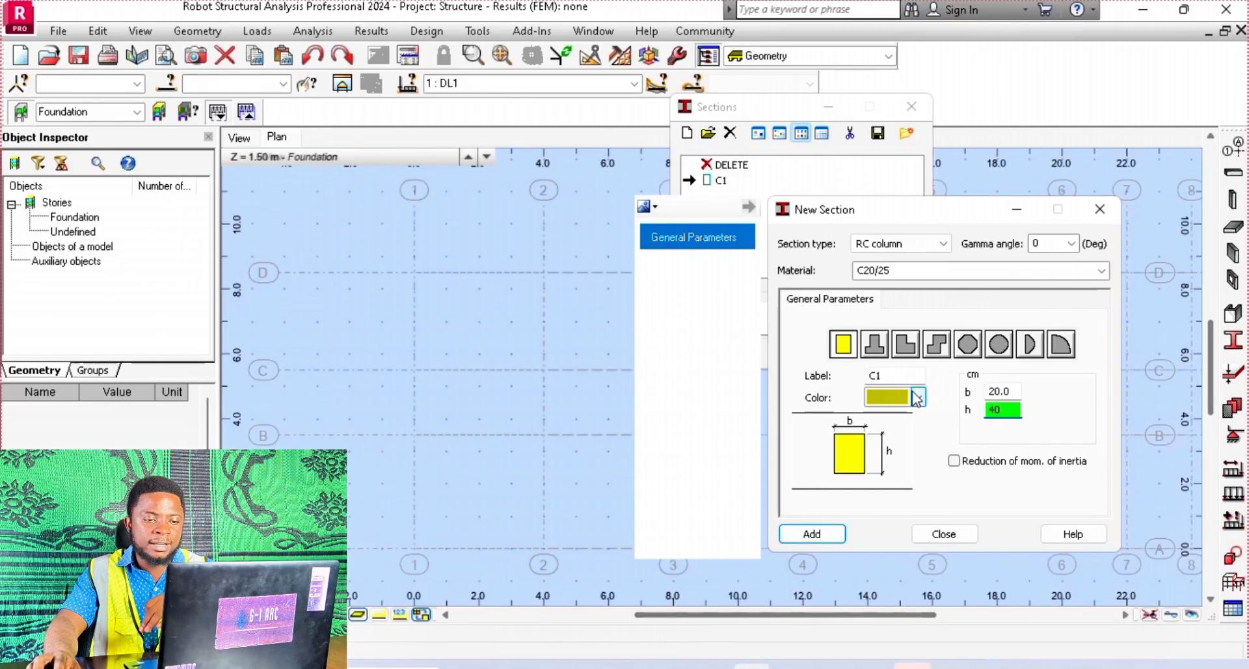
text(40)
double_click(903, 376)
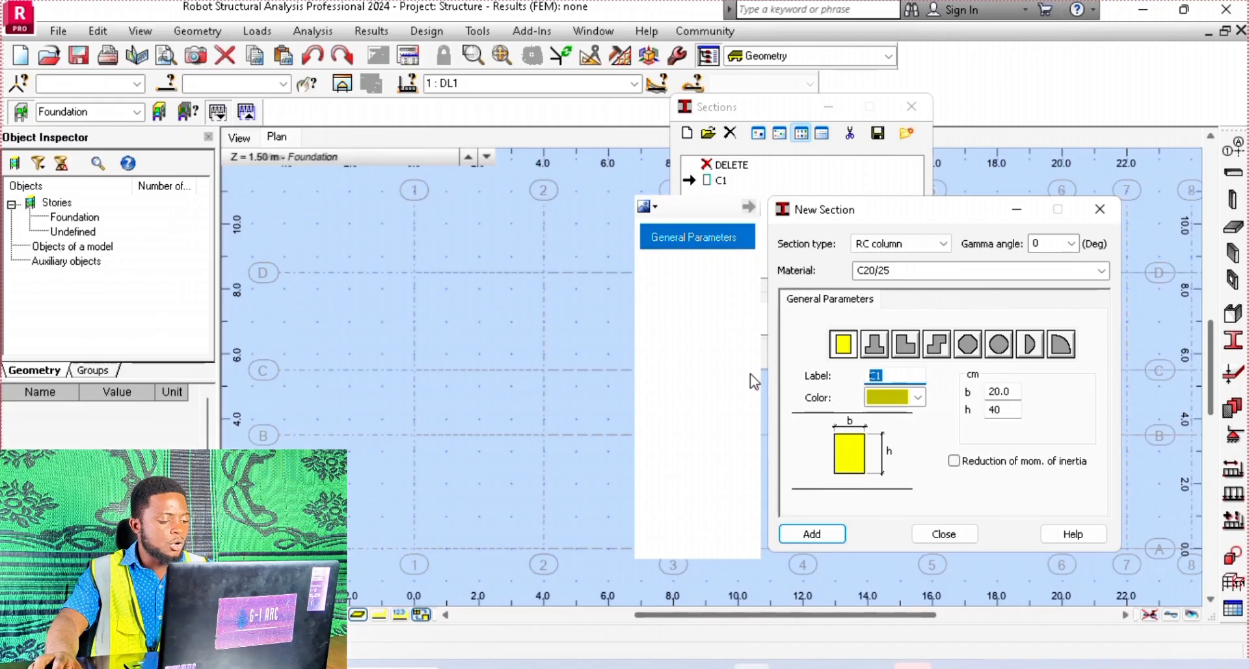
text(C2)
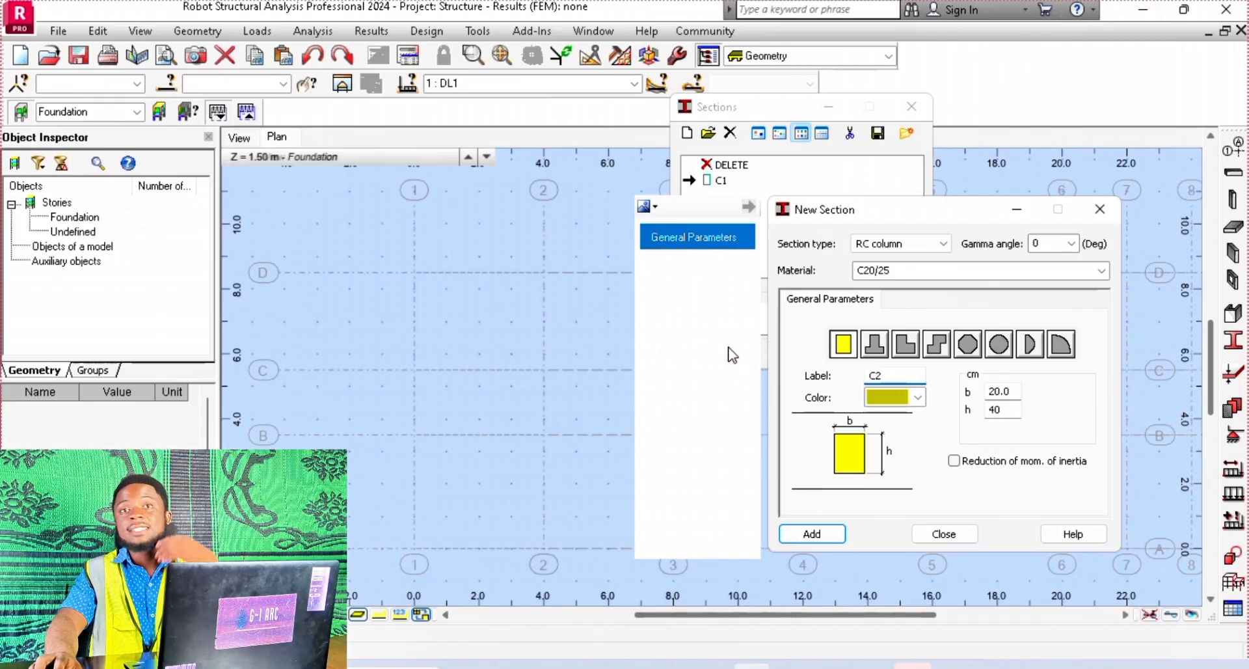
click(821, 535)
click(943, 535)
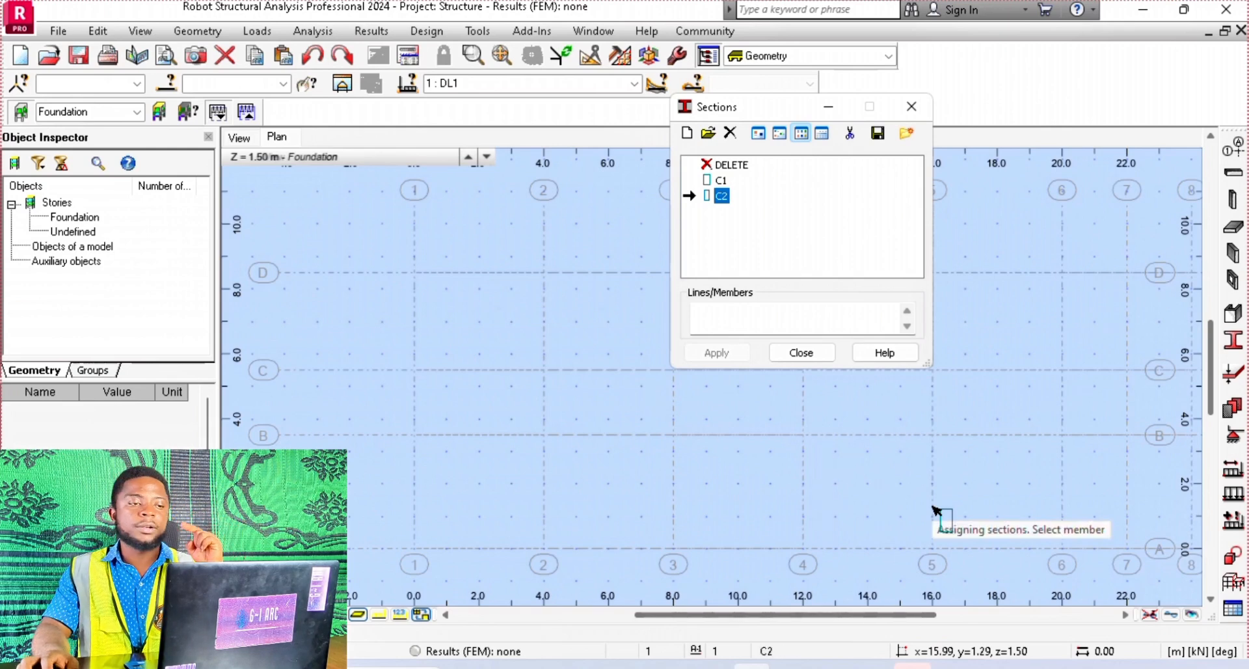
Start a new section definition of type Steel and set its material to S 355
click(688, 134)
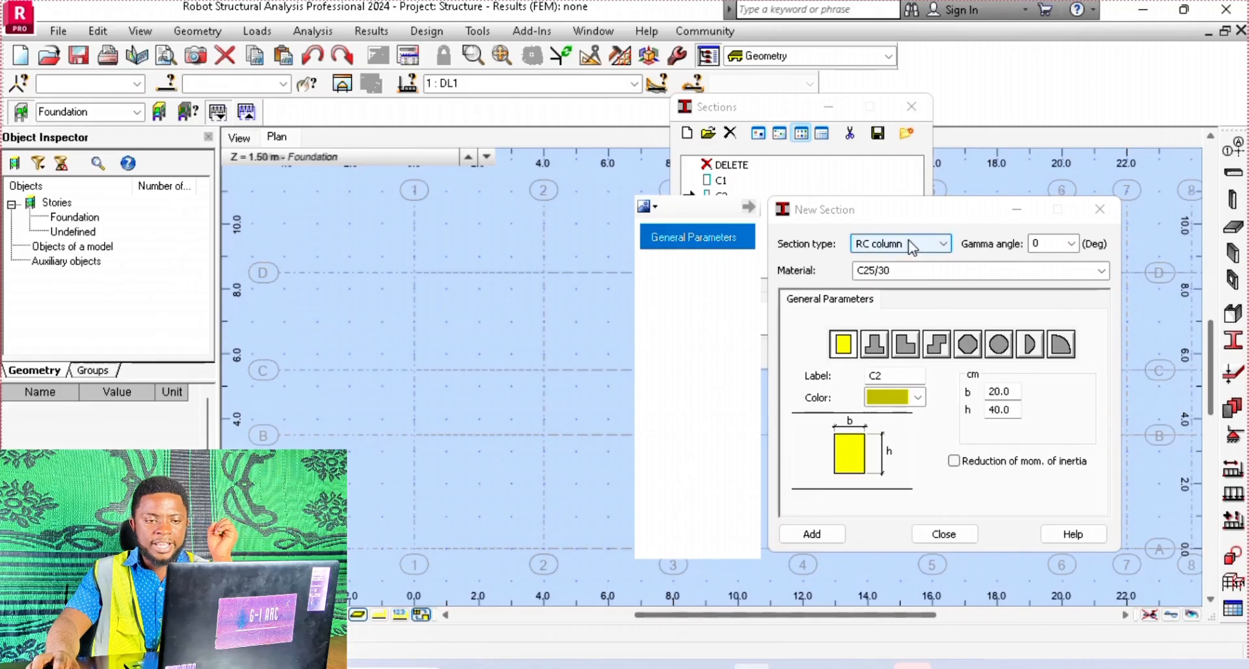
click(893, 245)
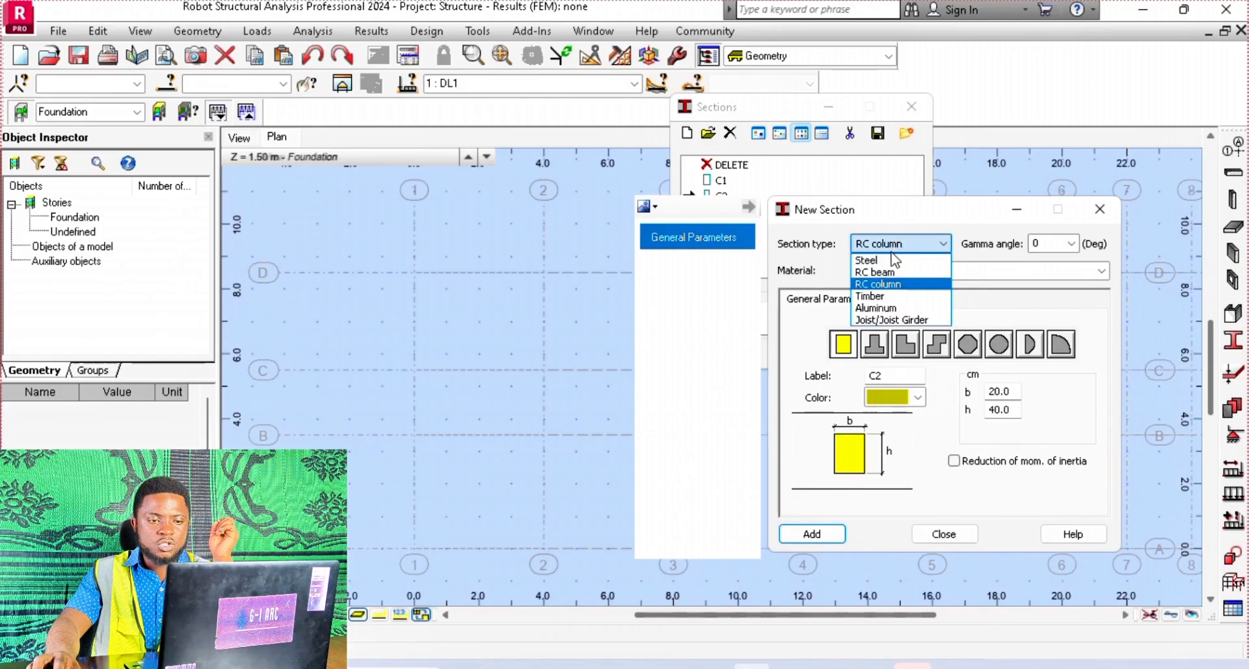
click(886, 260)
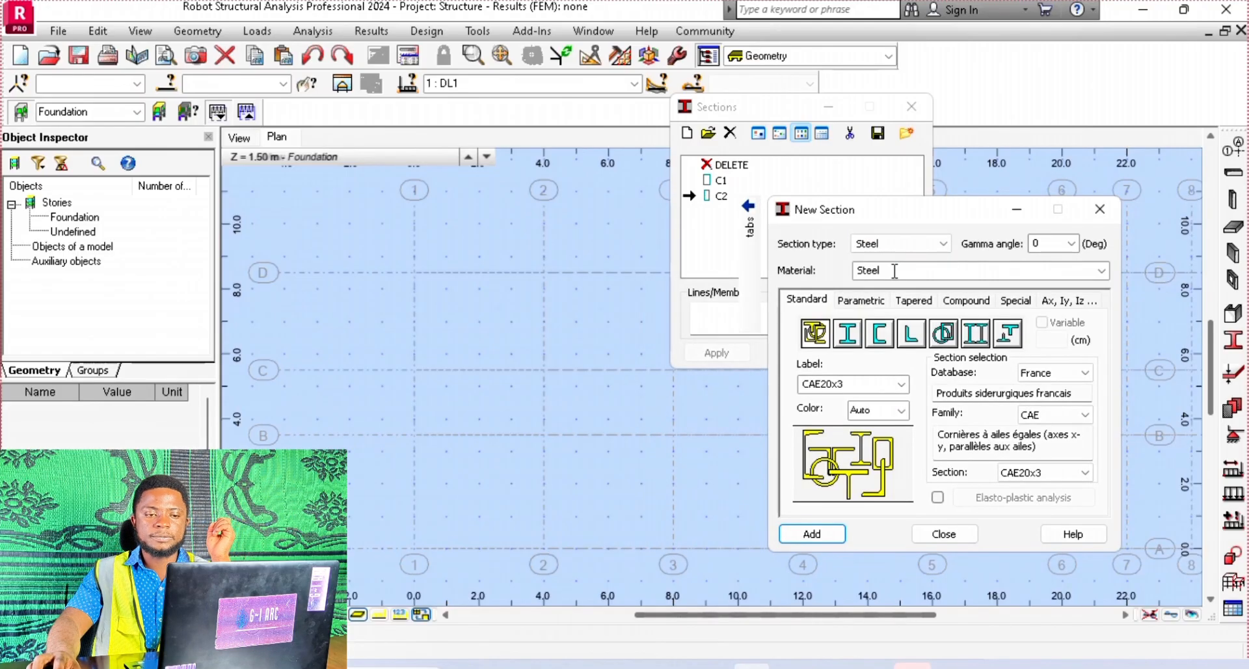
click(1104, 272)
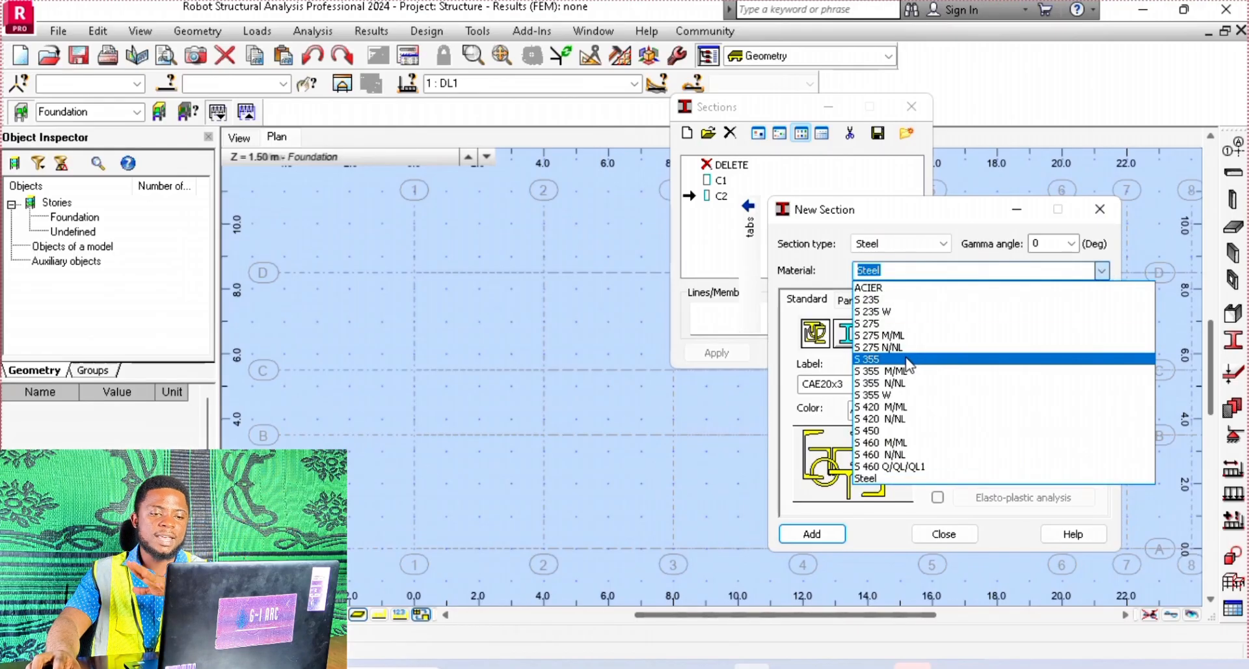
click(1041, 358)
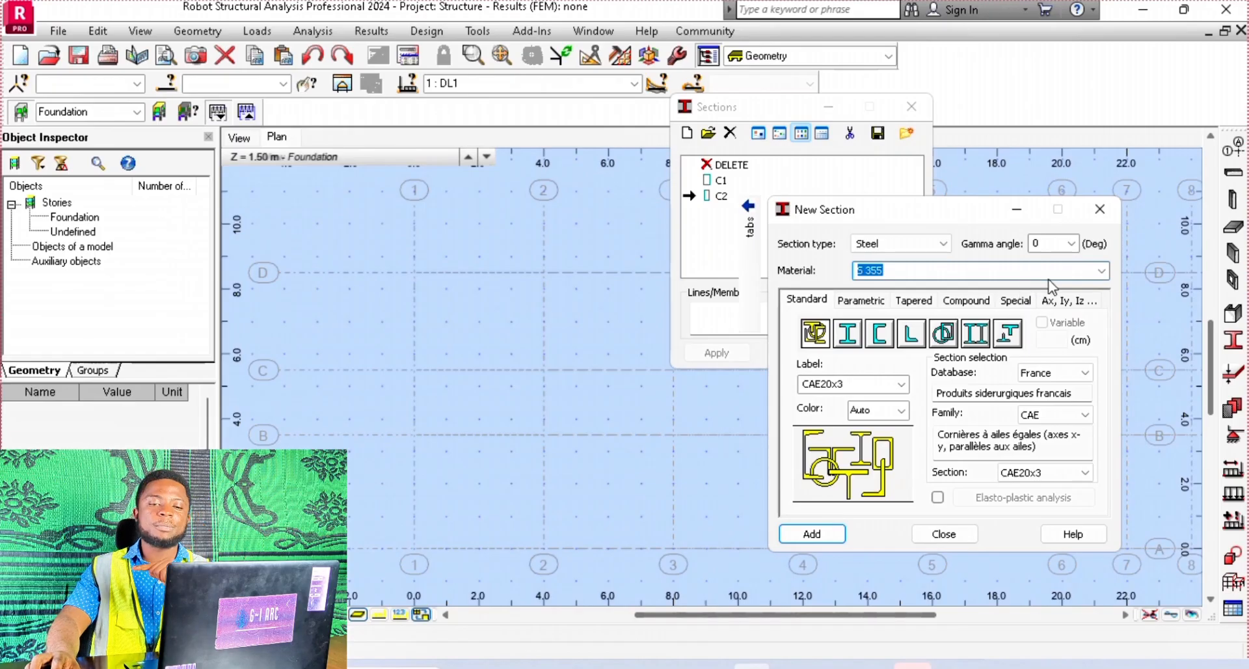
click(1101, 271)
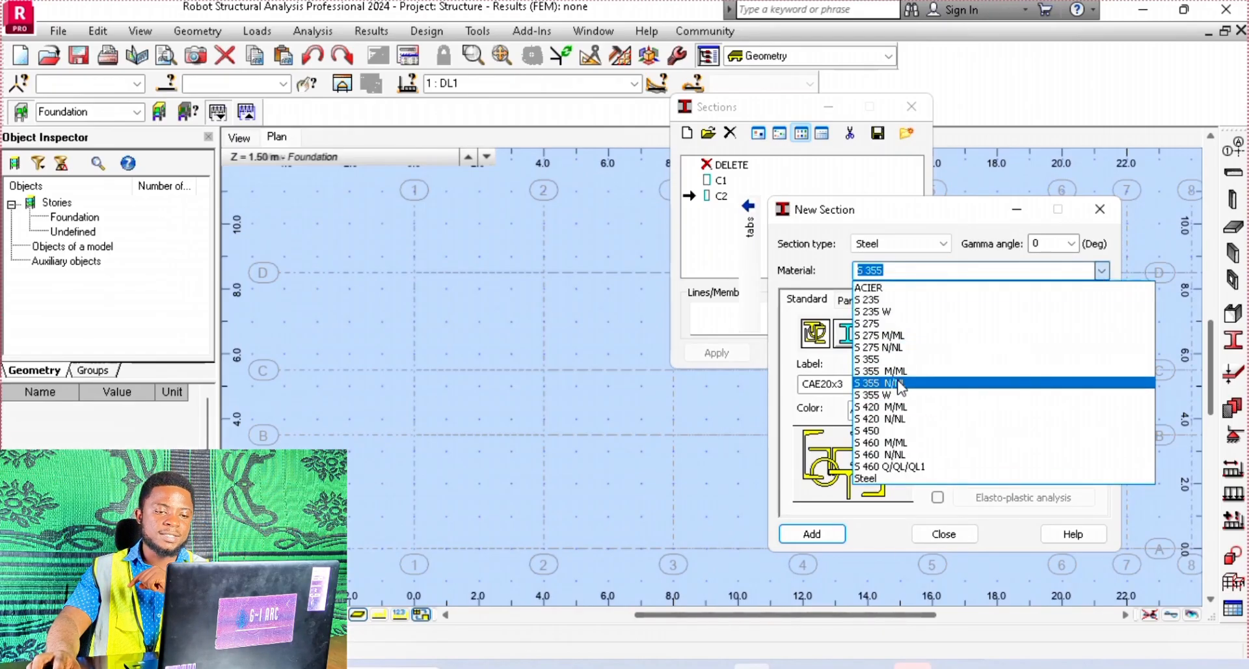
click(903, 359)
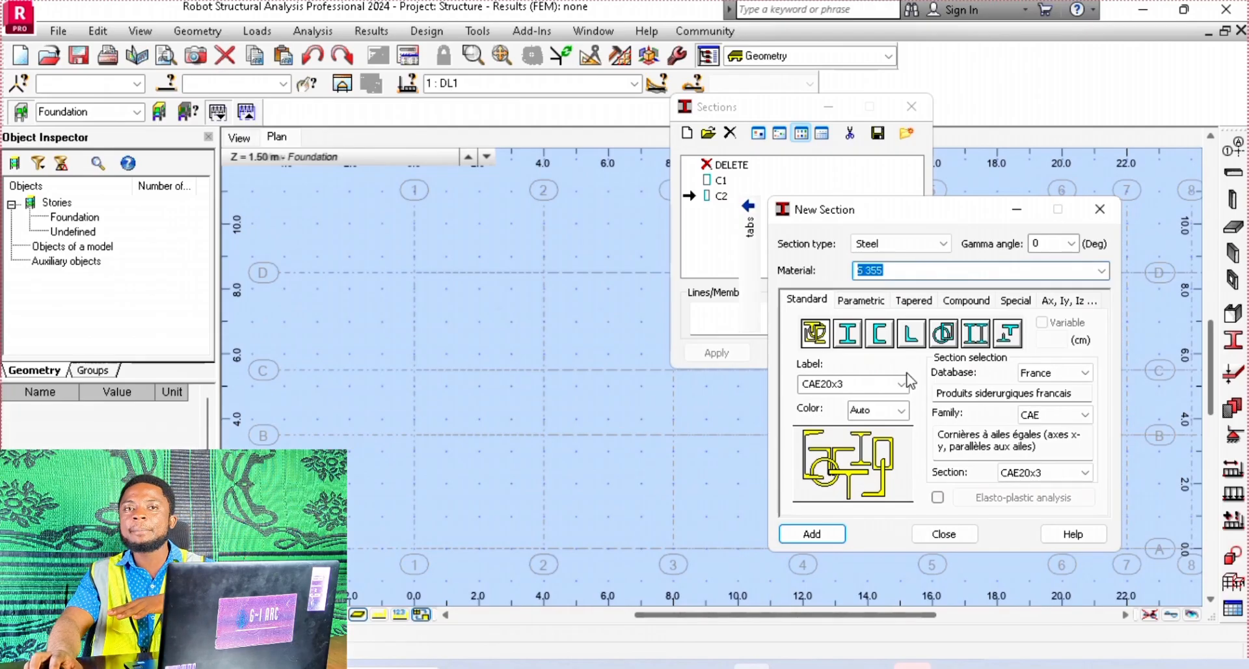
Select the IPE200 section from the IPE family of the France steel database
click(1068, 377)
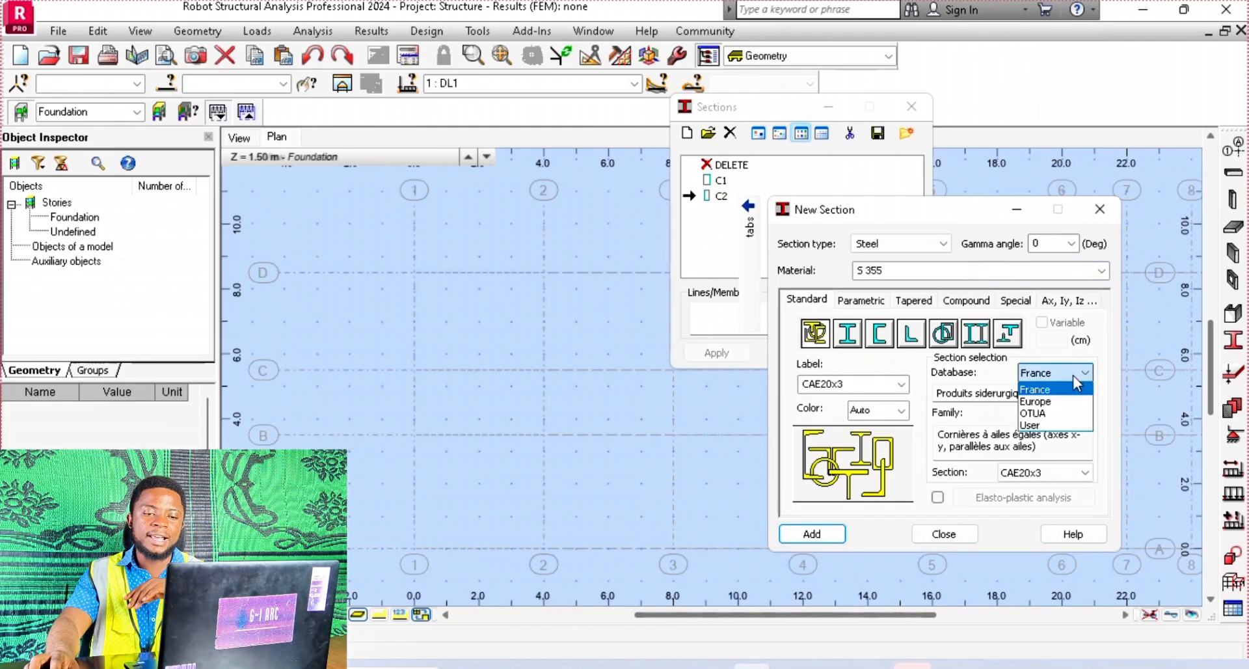
click(1054, 390)
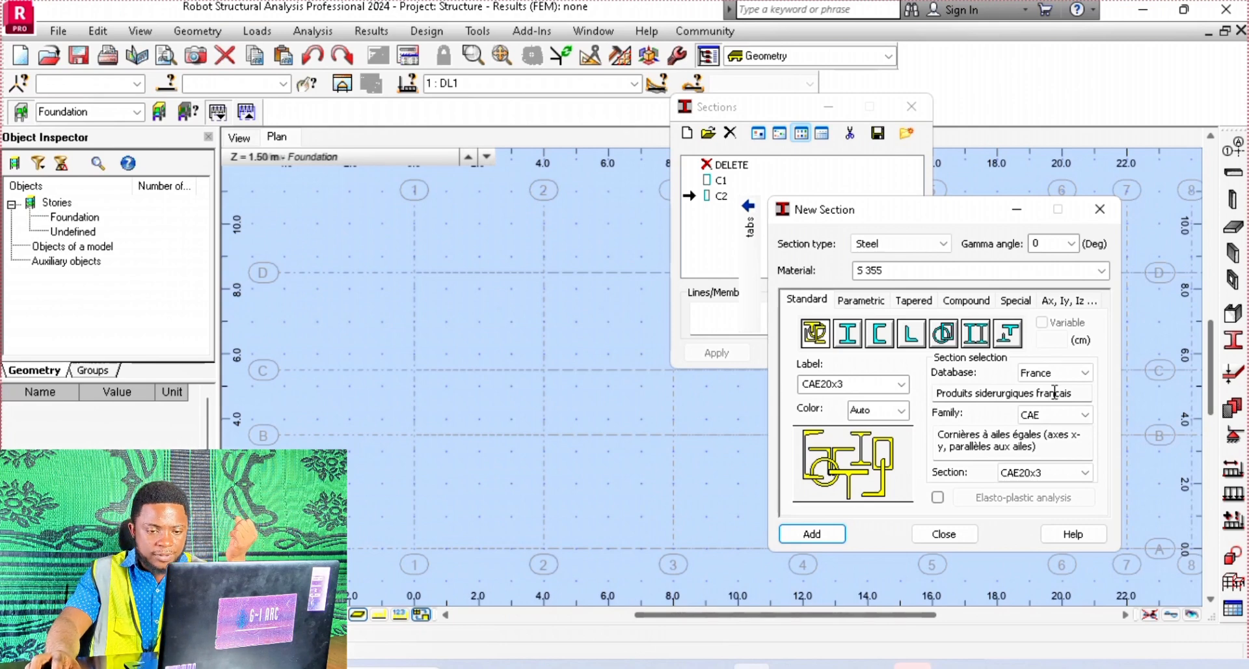
click(1085, 417)
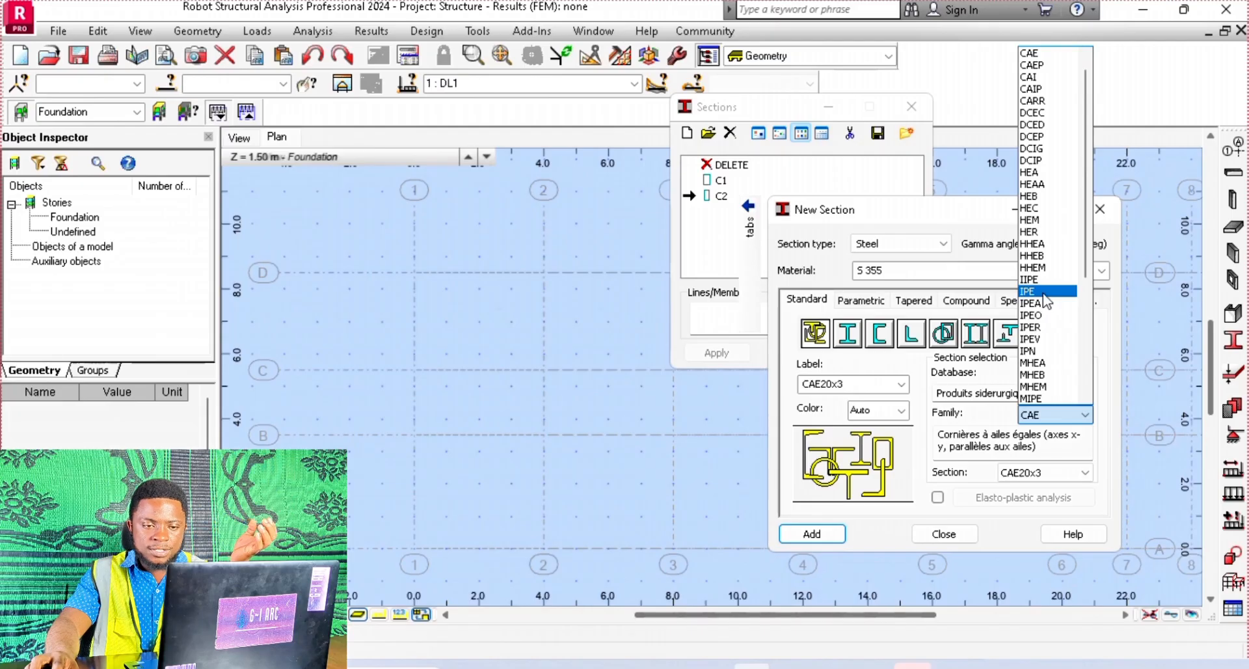
click(1044, 293)
click(1085, 414)
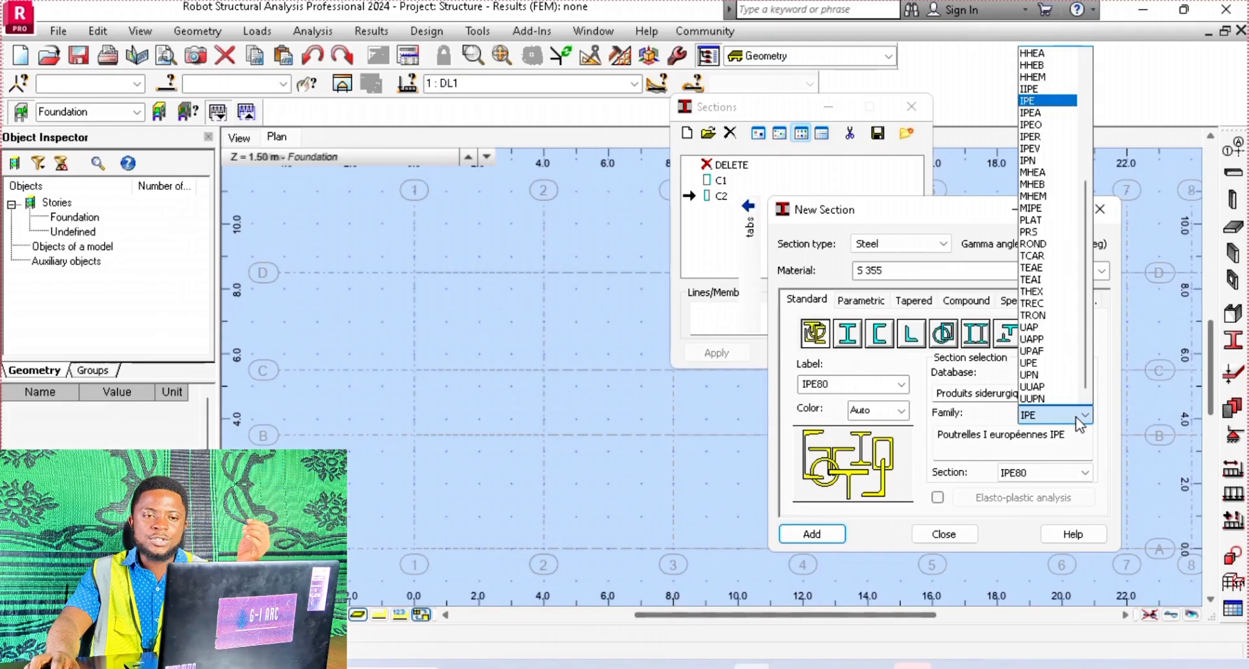
click(1032, 102)
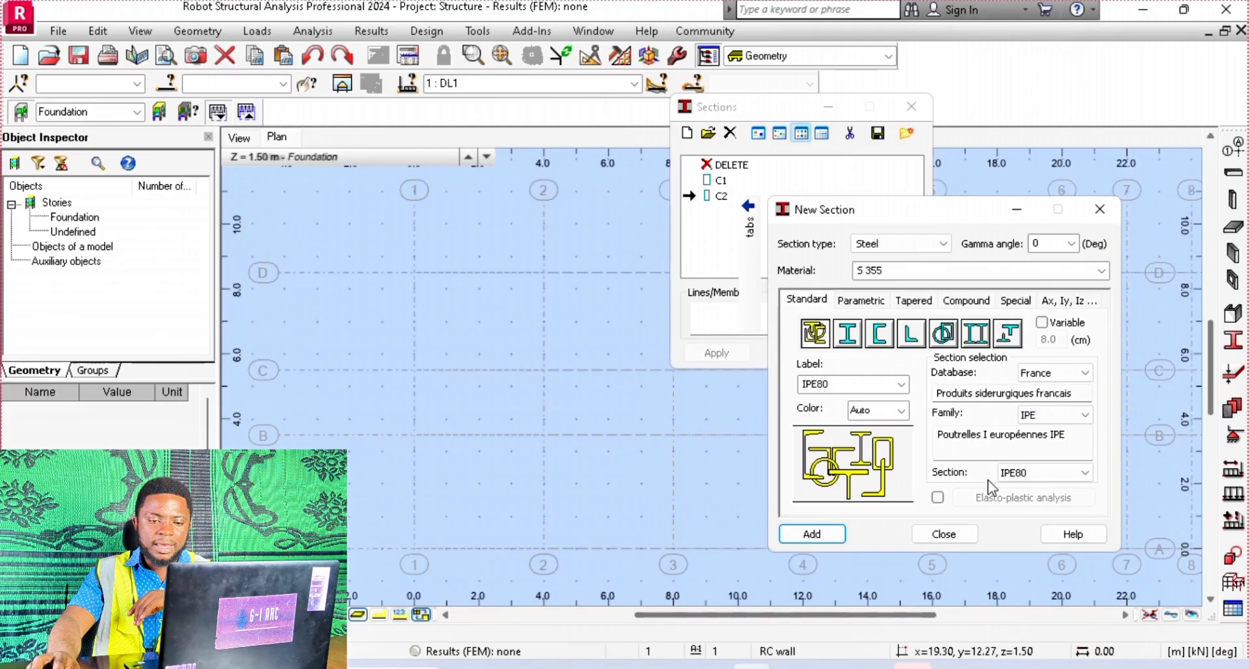
click(1073, 473)
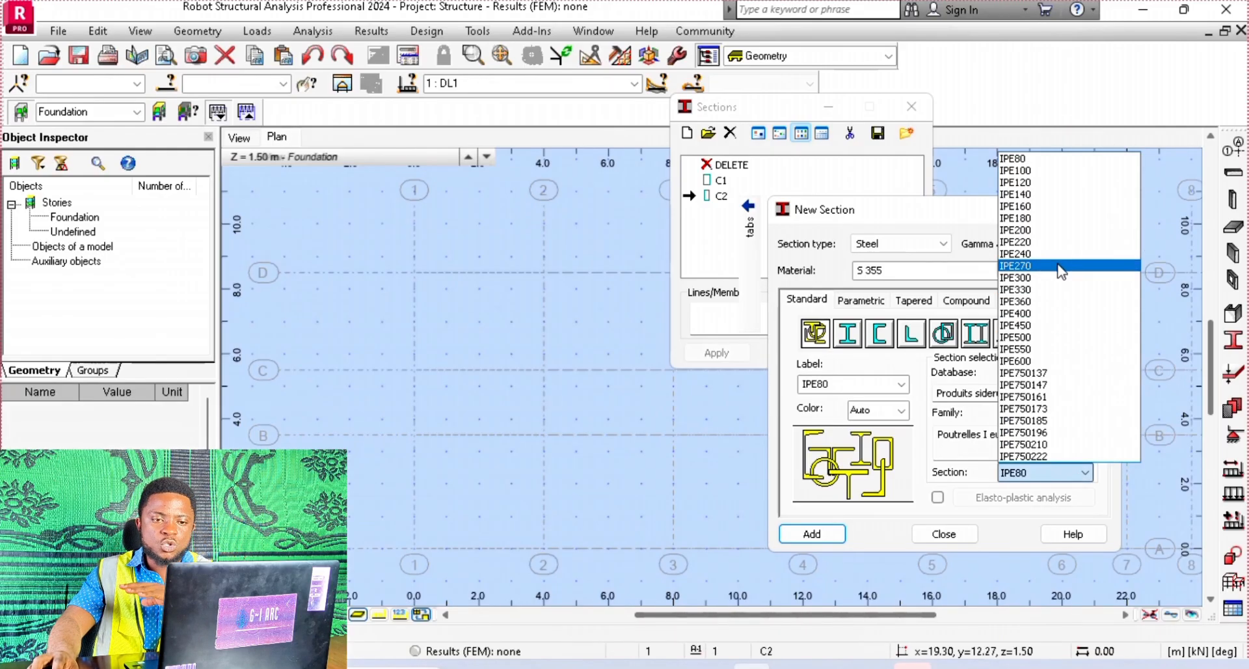
click(1056, 230)
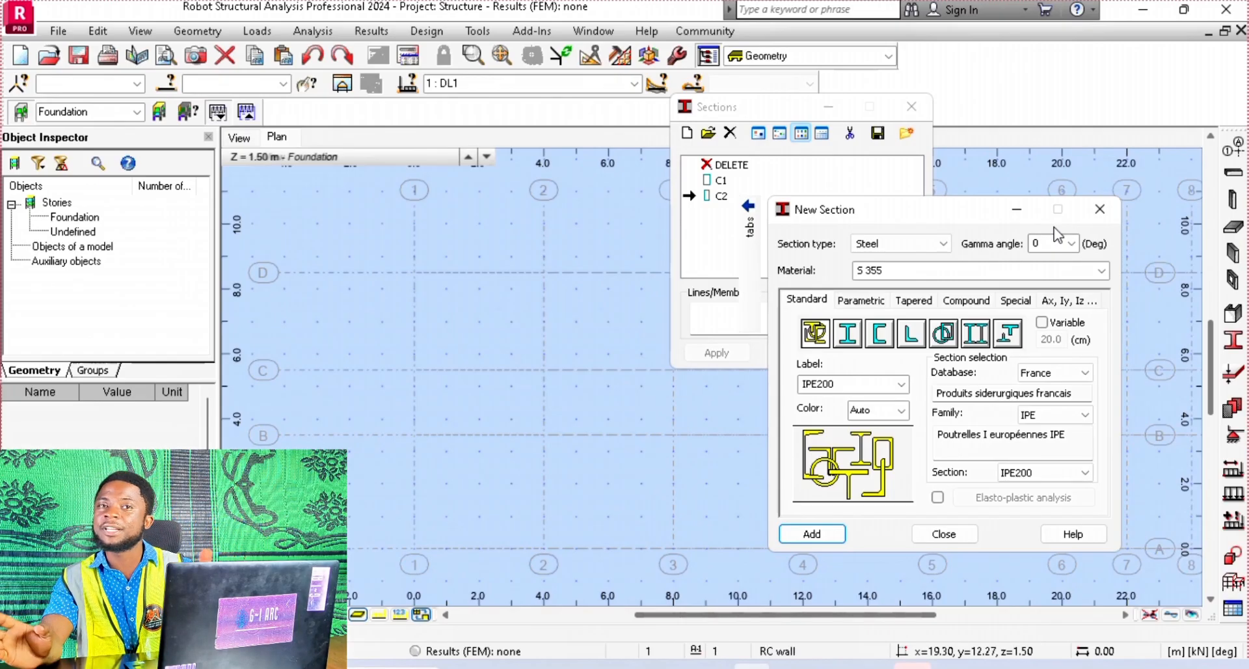
click(1083, 475)
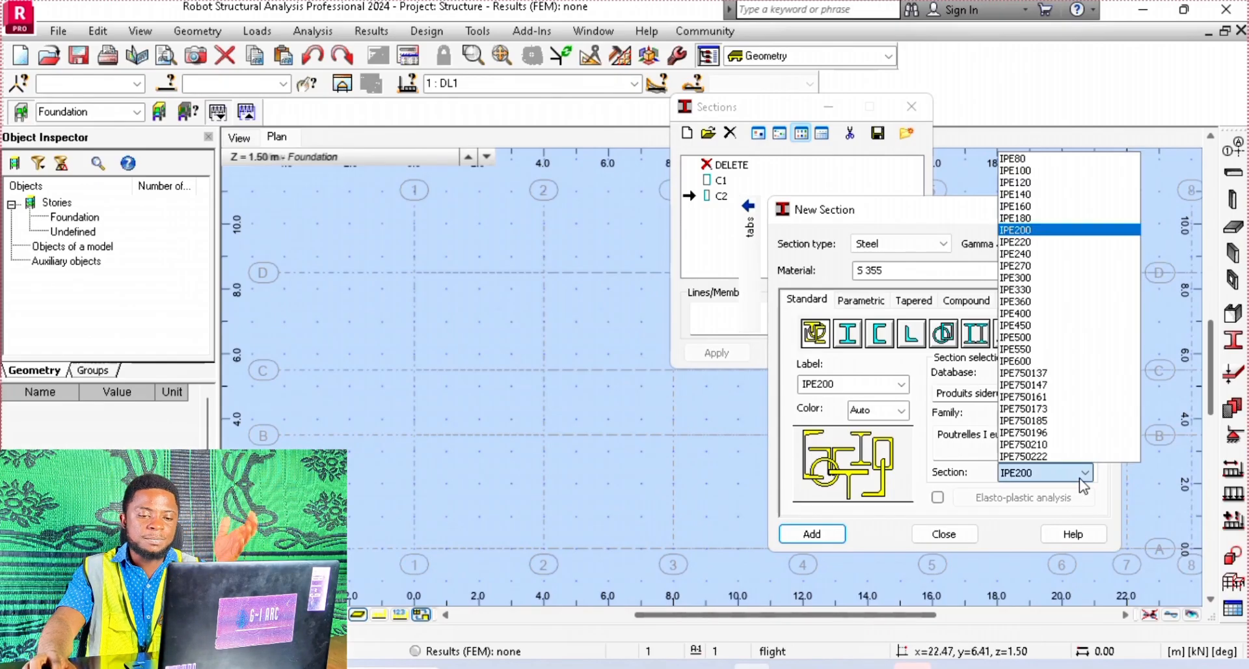
click(980, 439)
click(1074, 419)
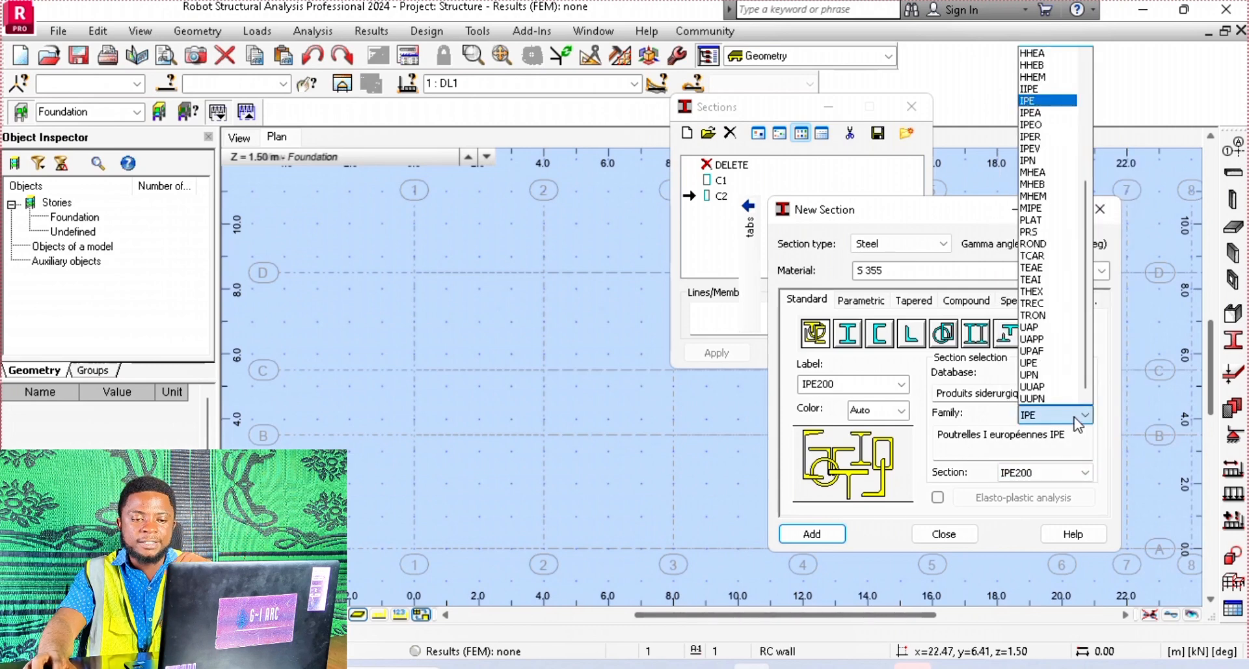
click(1074, 479)
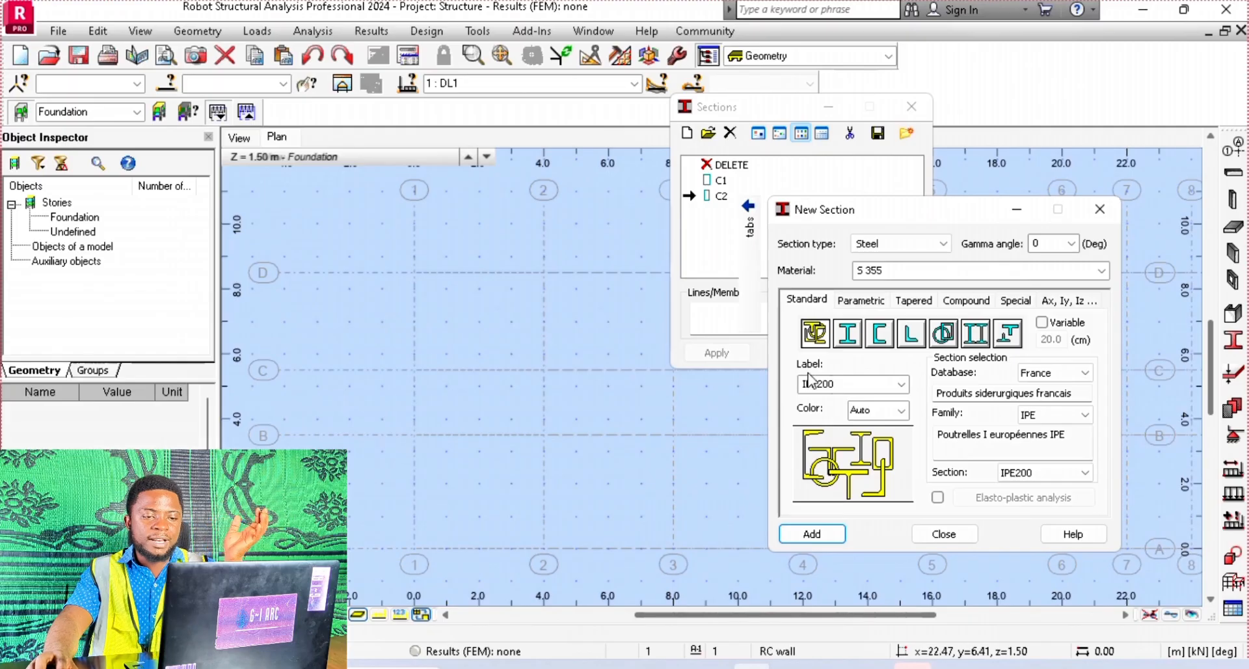
Keep the steel section's label as IPE200 and colour it bright green
click(901, 384)
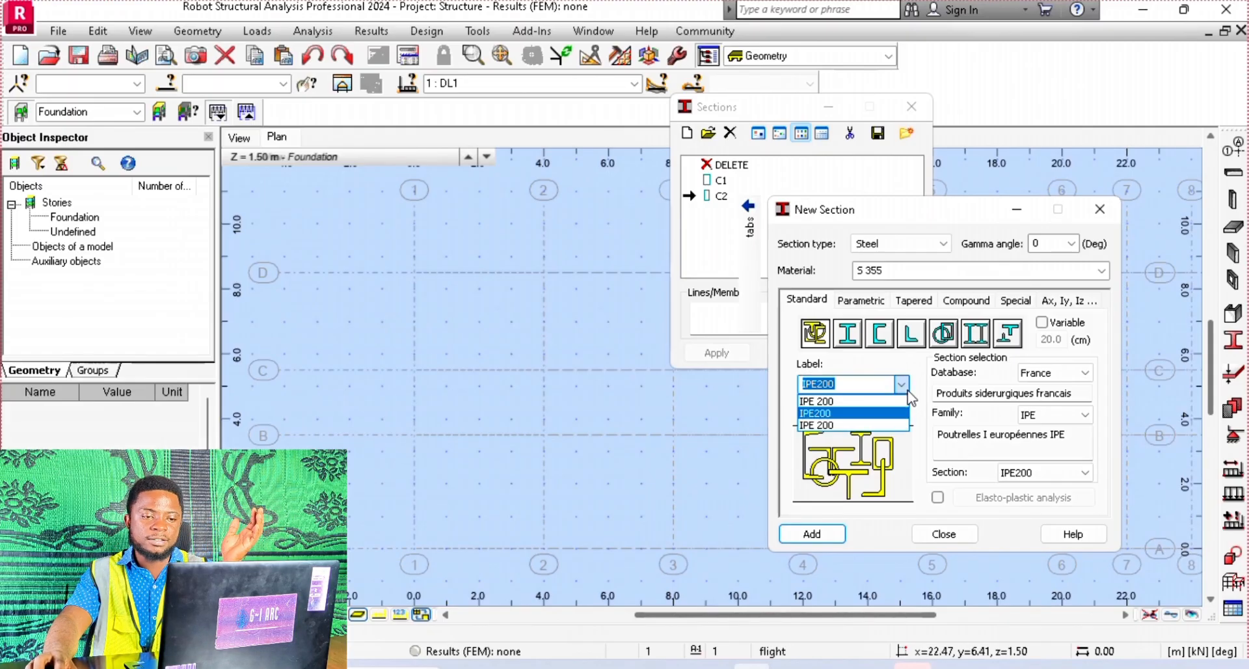
click(904, 412)
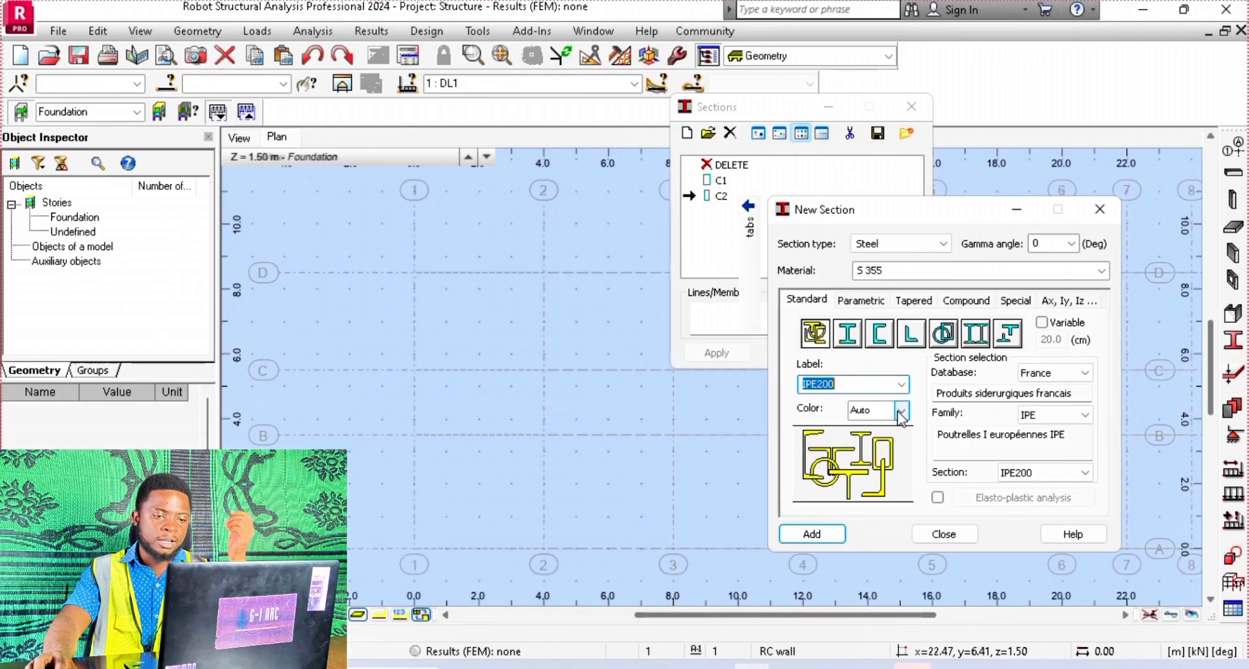
click(902, 411)
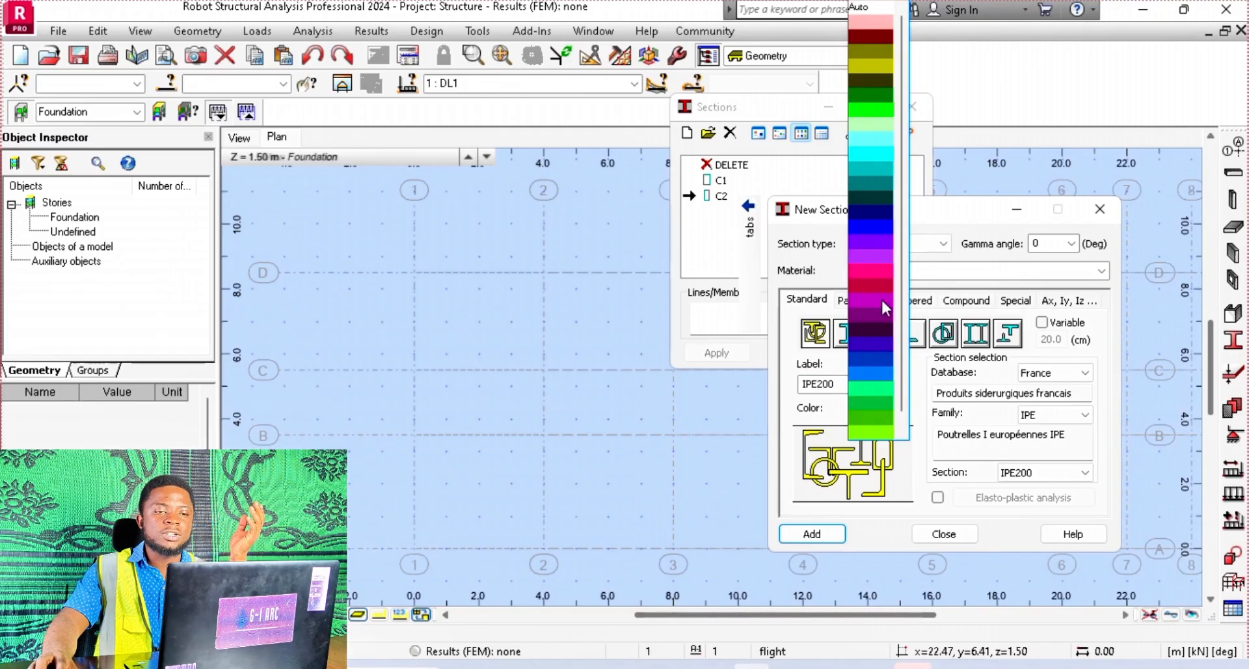
click(872, 433)
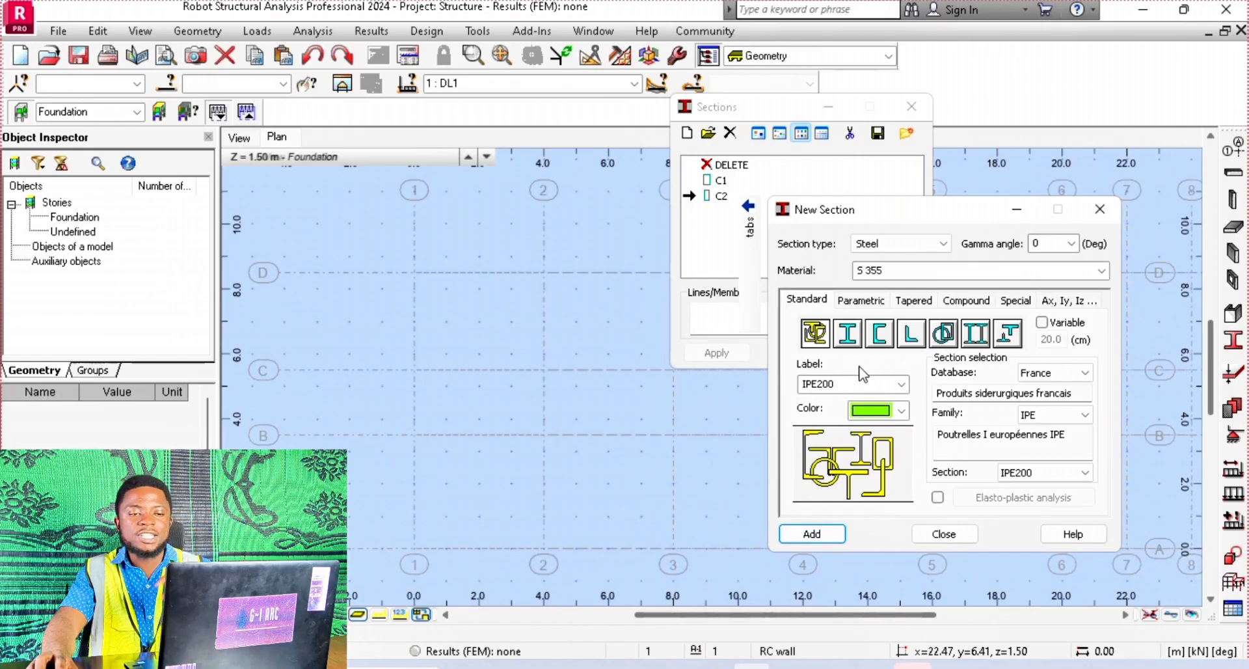
View the channel and built-up profile types, return to the I-section type and add IPE200 to the section list
click(879, 333)
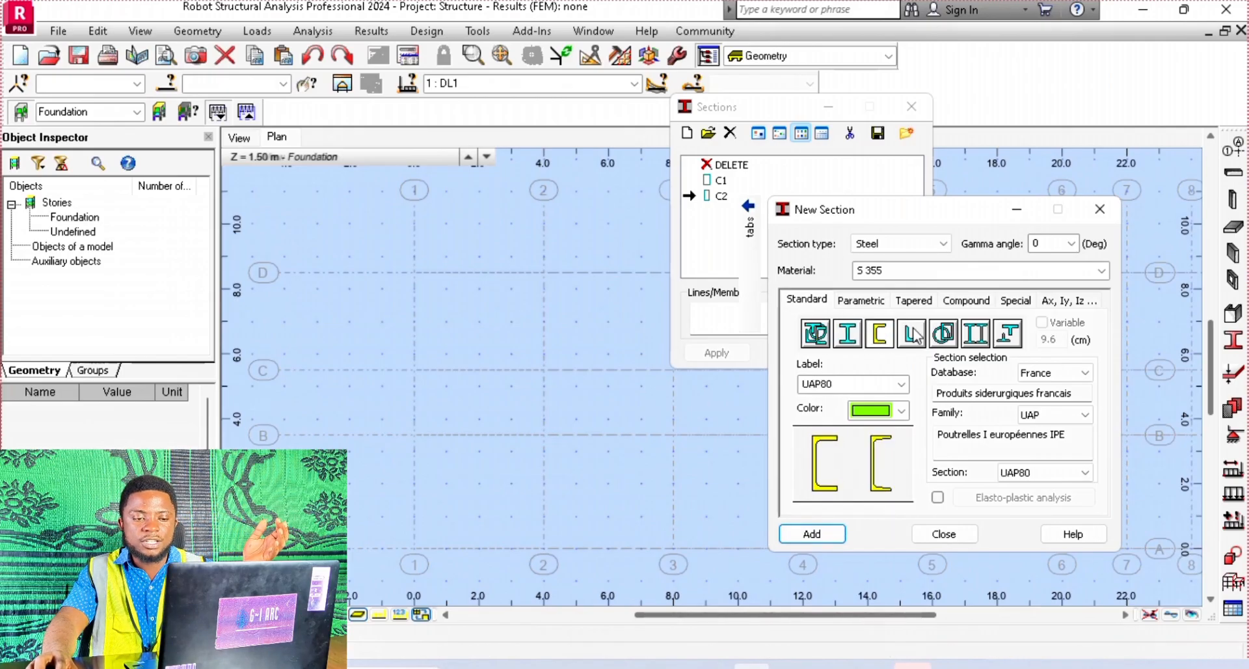
click(975, 333)
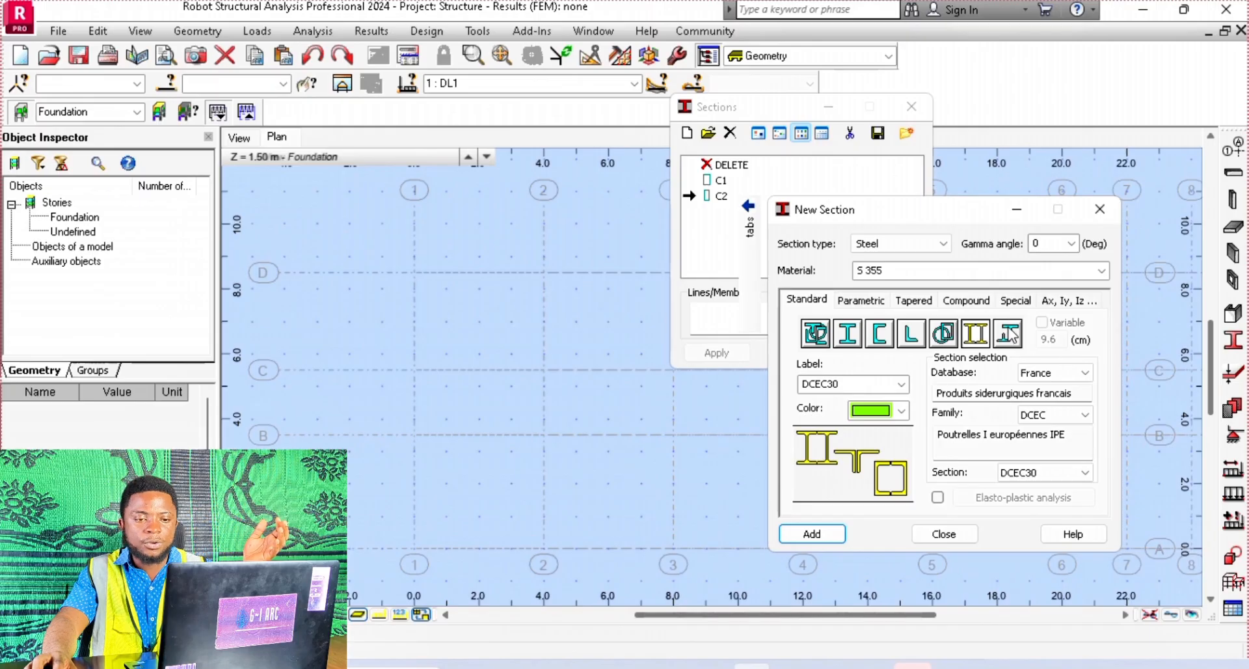
click(847, 333)
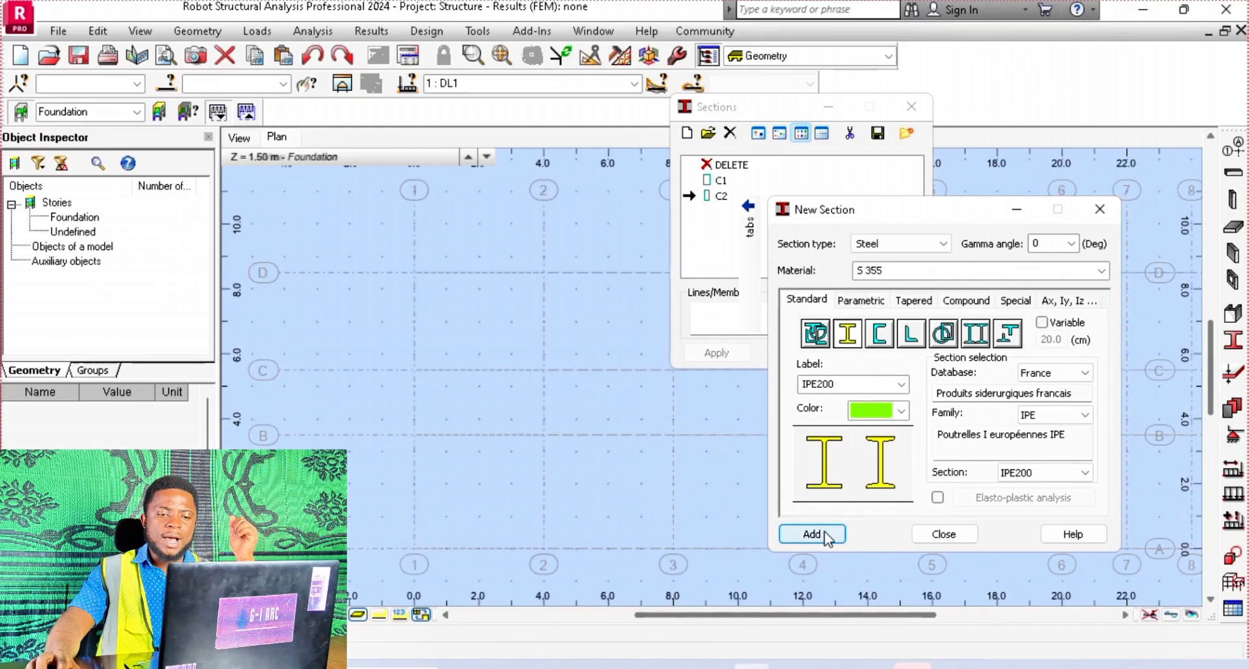
click(825, 530)
click(1100, 209)
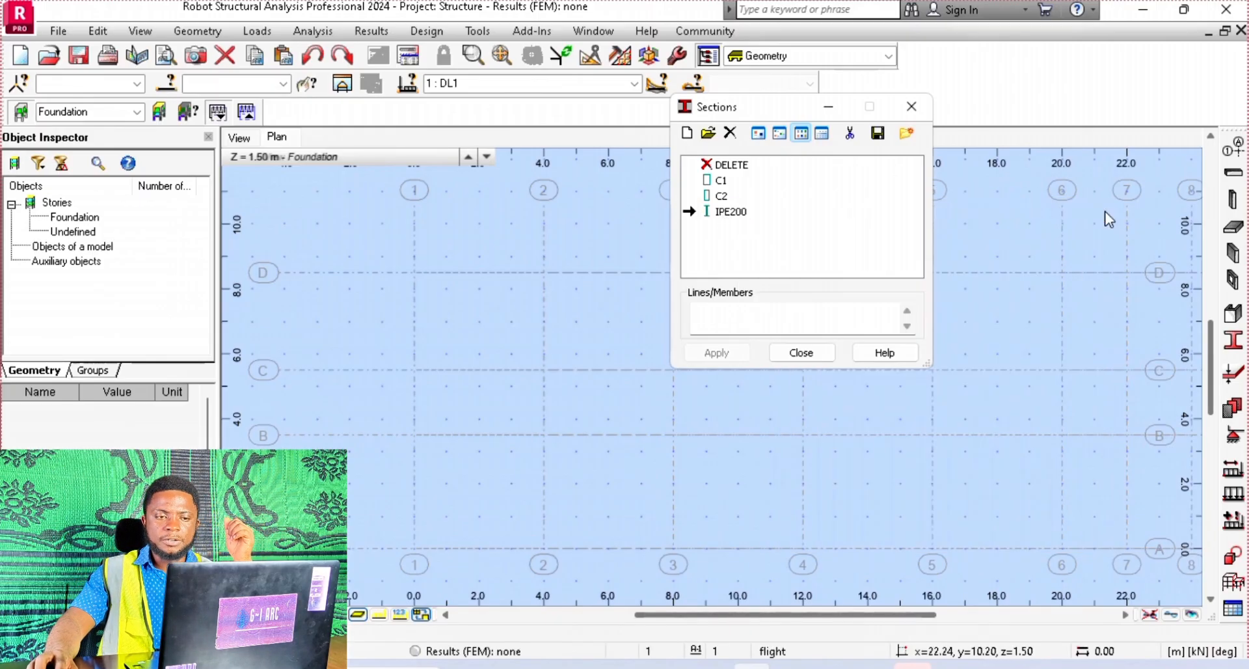
click(766, 259)
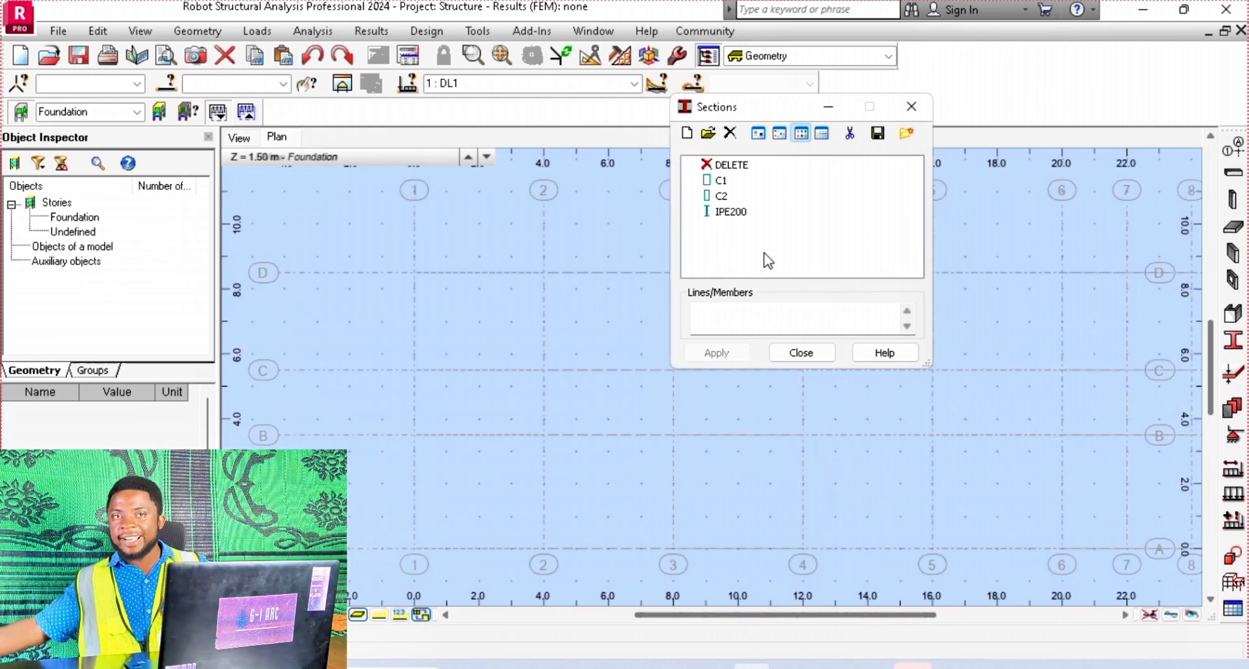
Start a new section definition of type Timber and set its material to D40
click(688, 134)
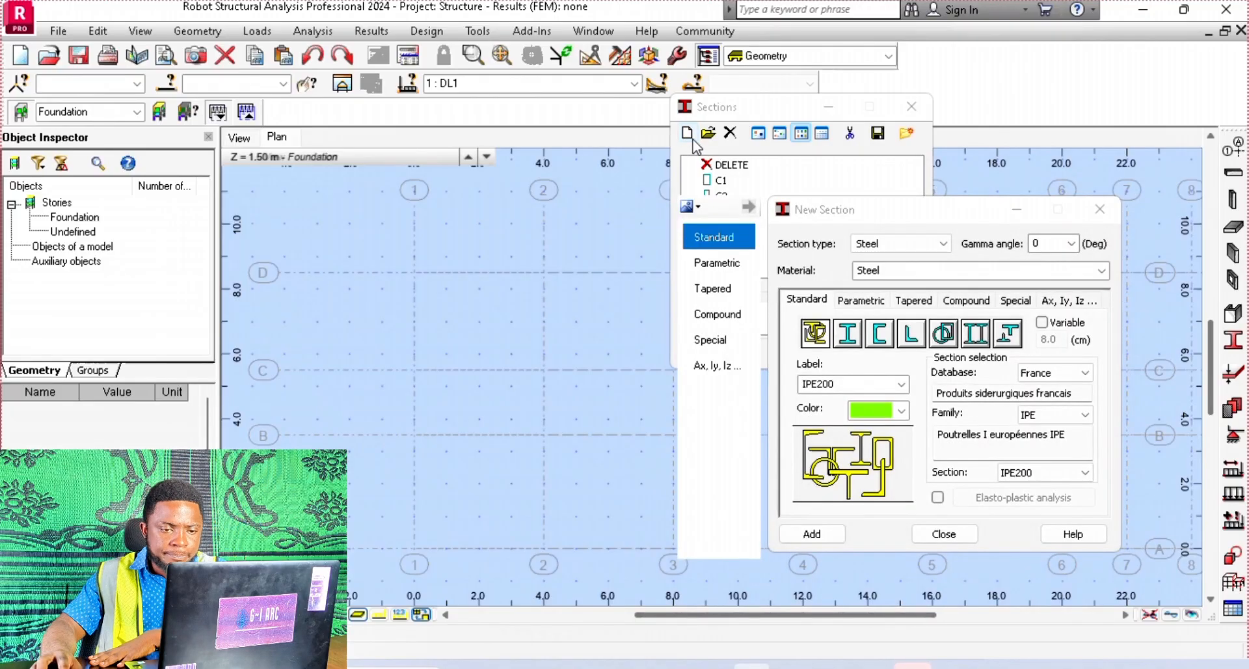
click(911, 249)
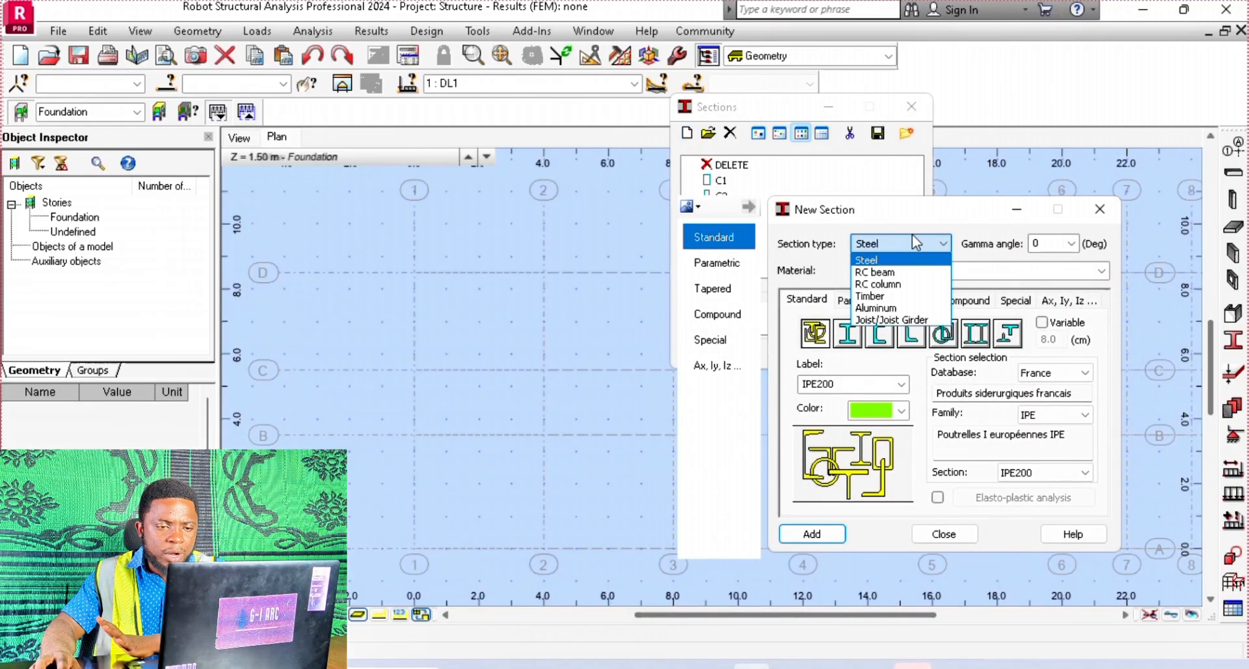
click(882, 298)
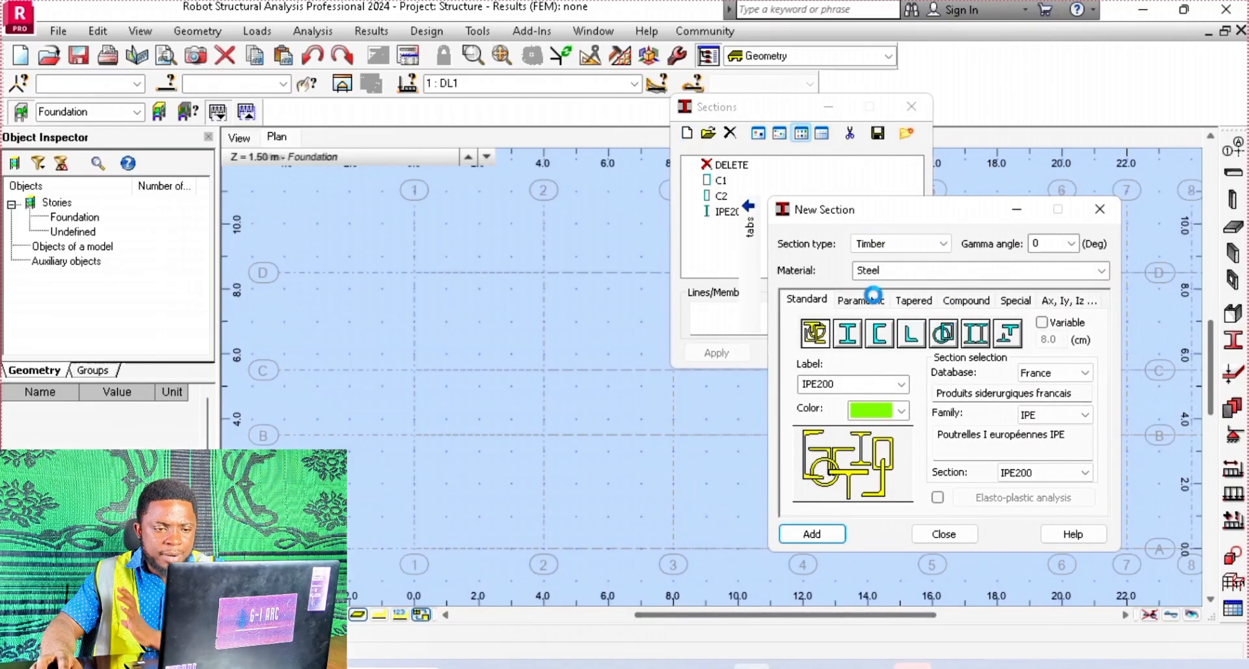
click(1099, 275)
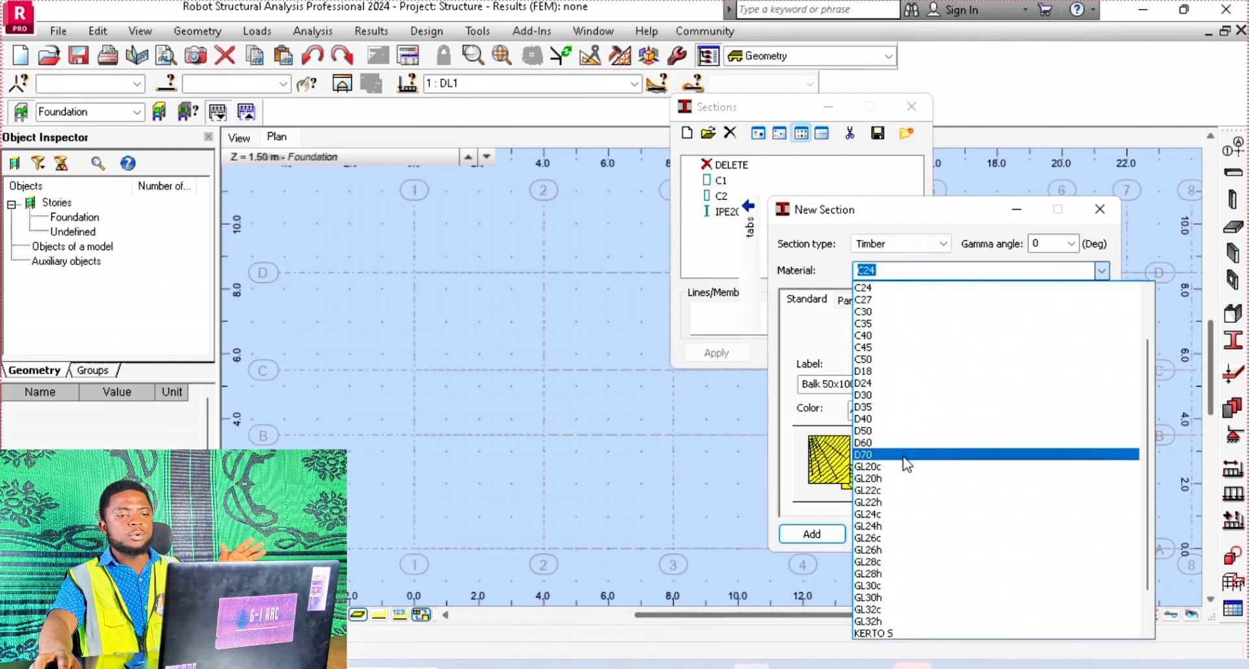
click(914, 420)
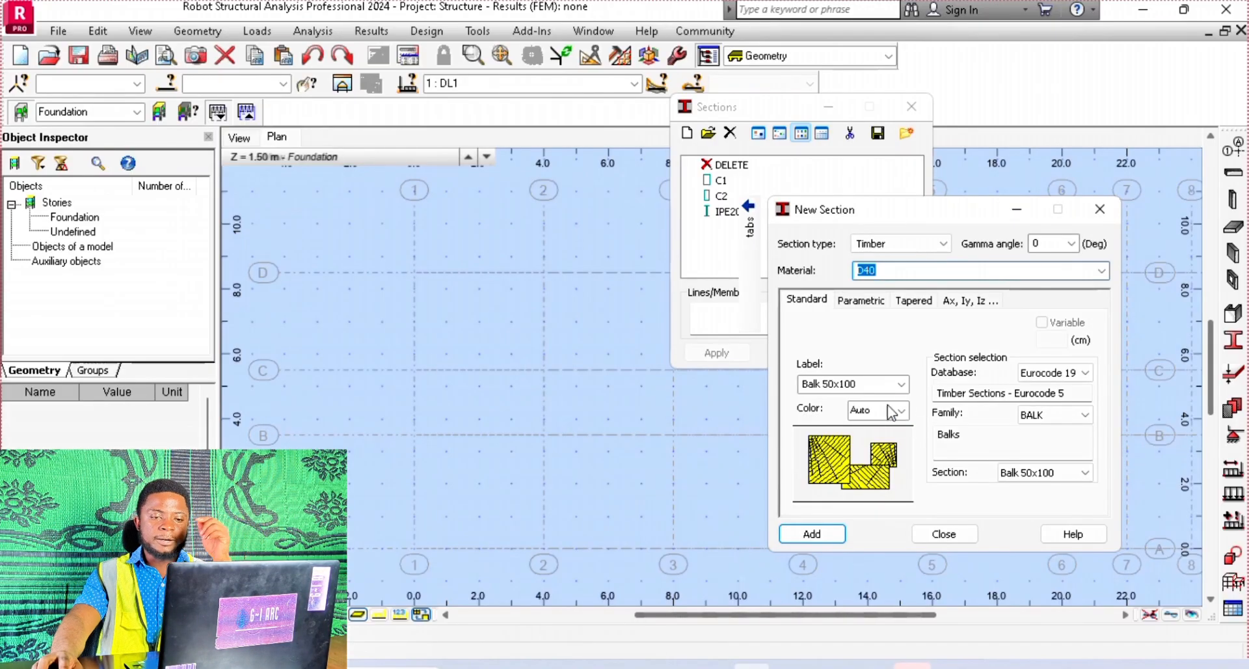
Use the Eurocode 5 timber section database and set the family to All
click(1085, 371)
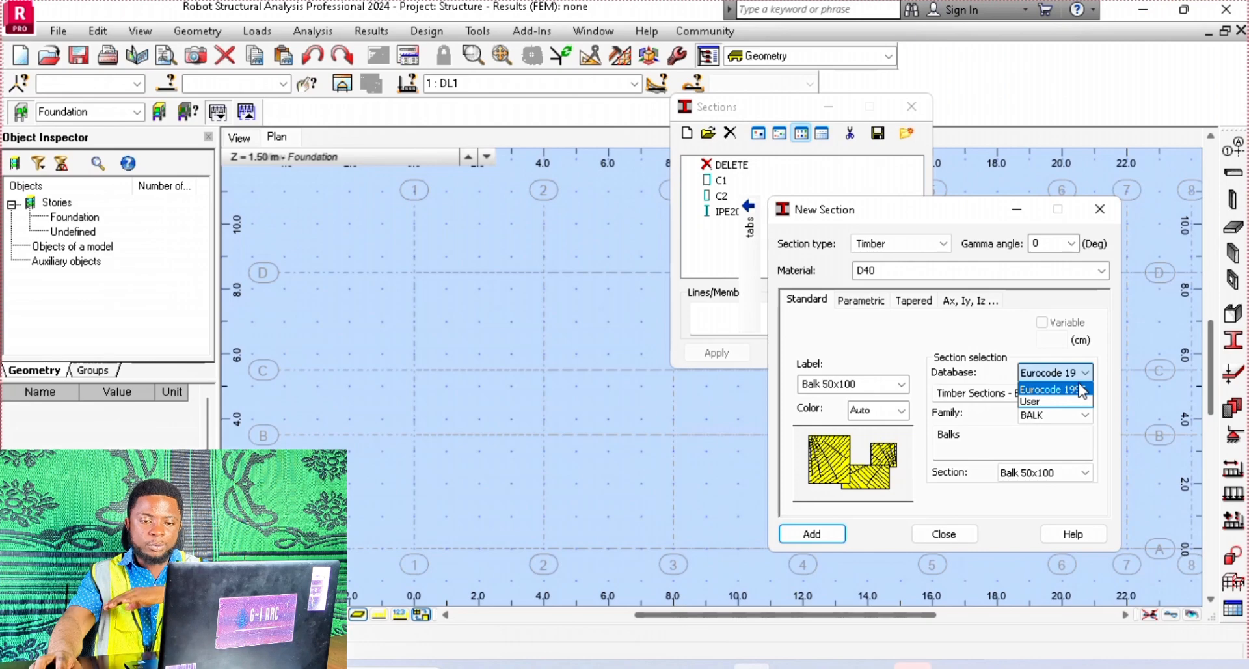
click(1067, 389)
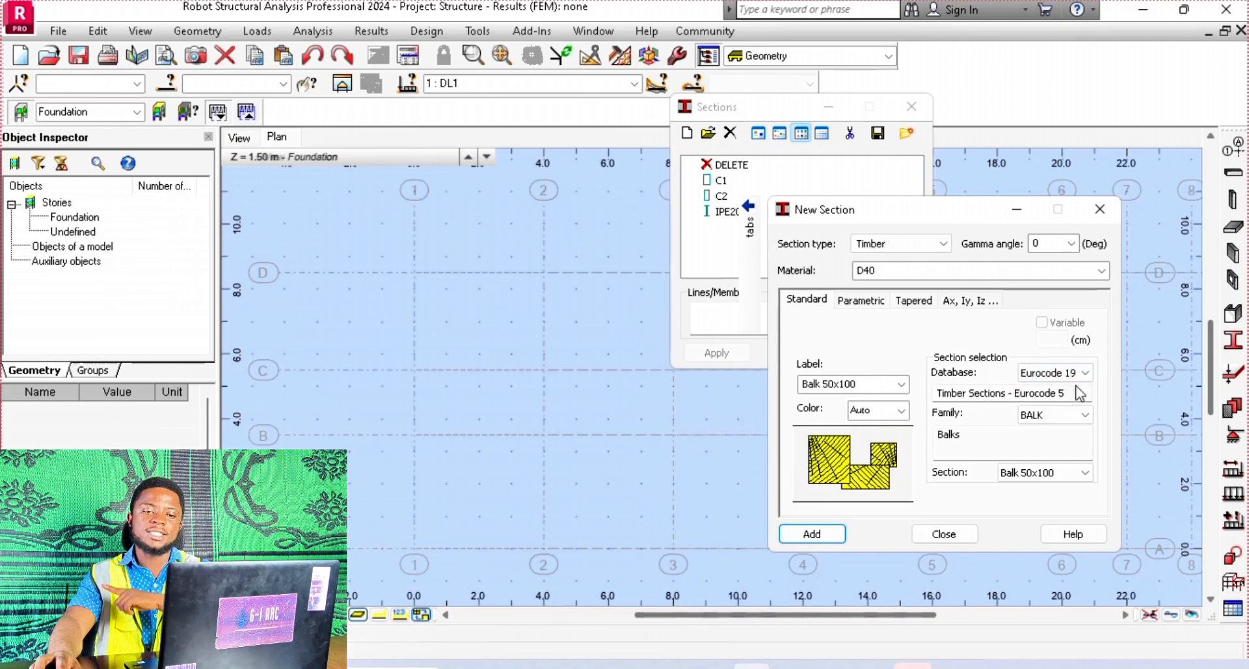
click(1080, 419)
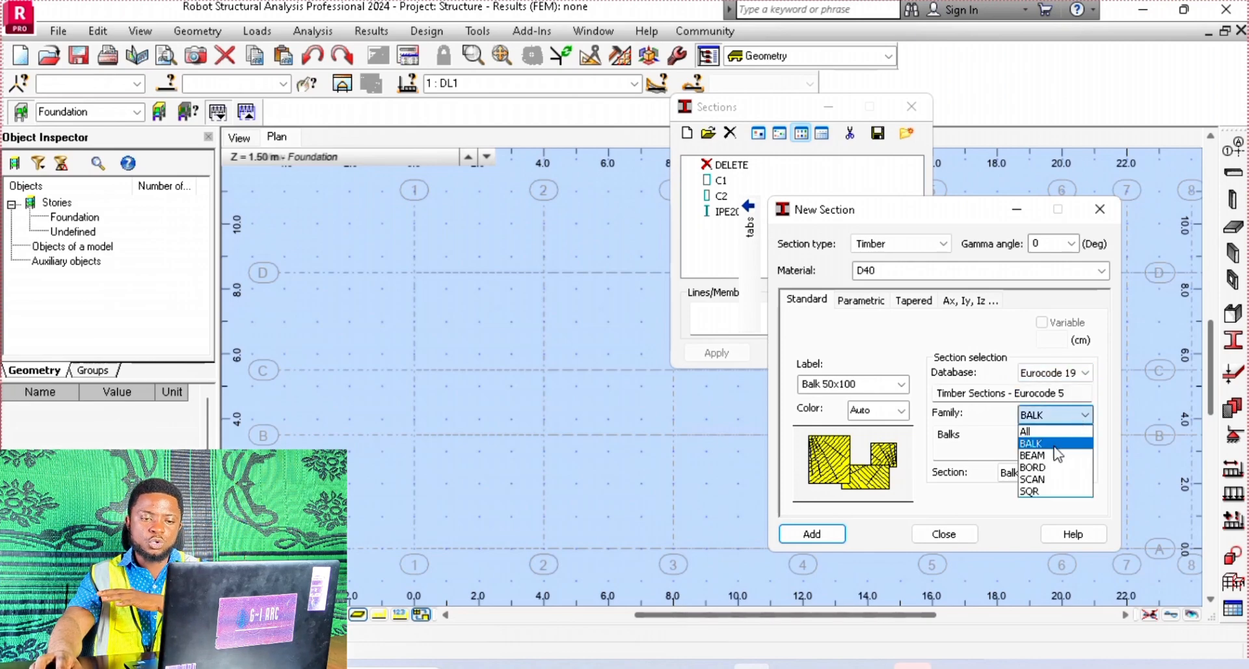
click(1054, 432)
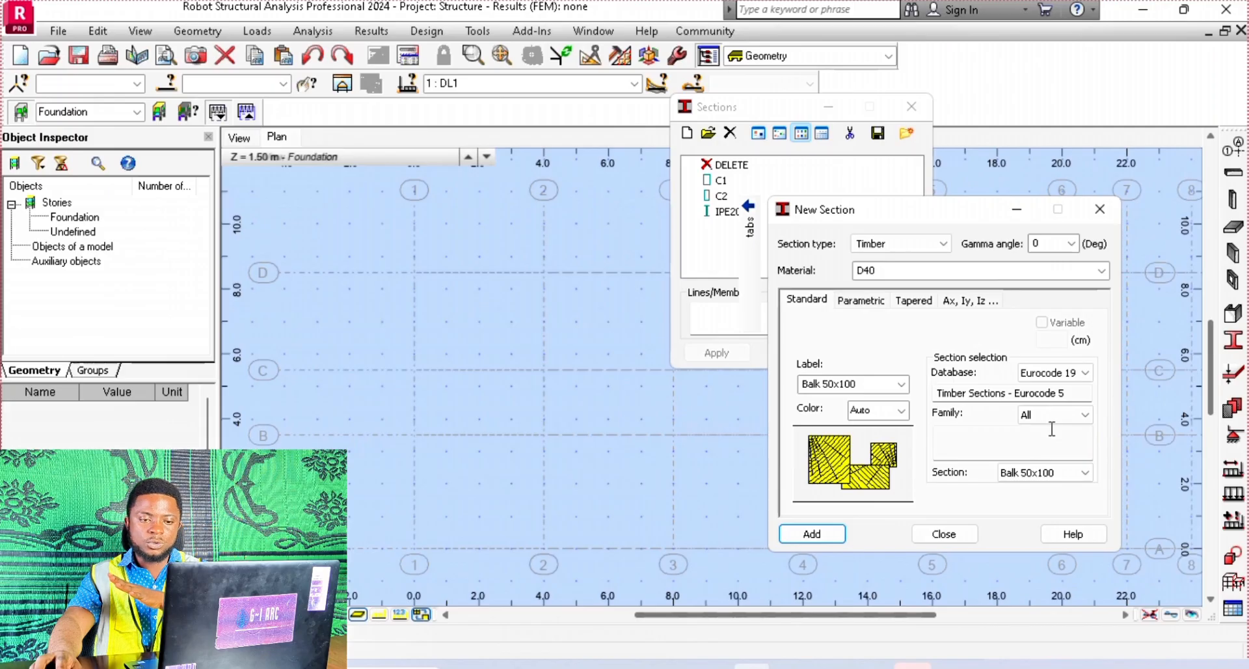
Try to add the Square 150x150 timber section from the Eurocode 5 database
click(1067, 475)
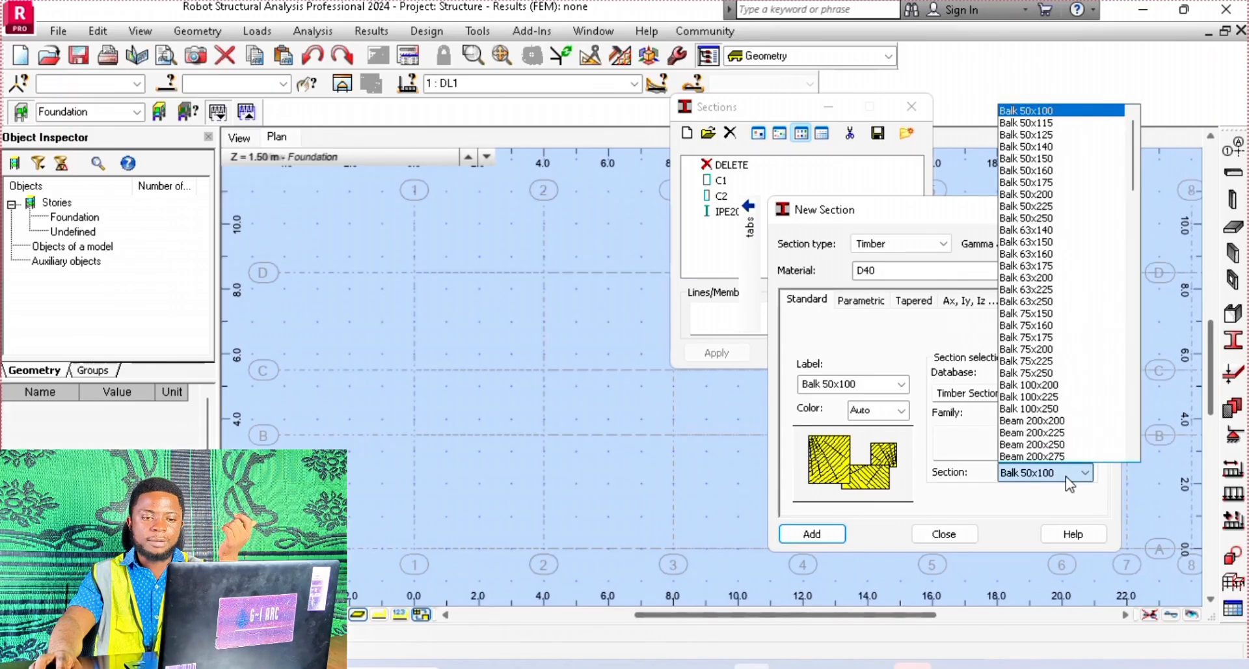
scroll(1067, 461, down, 5)
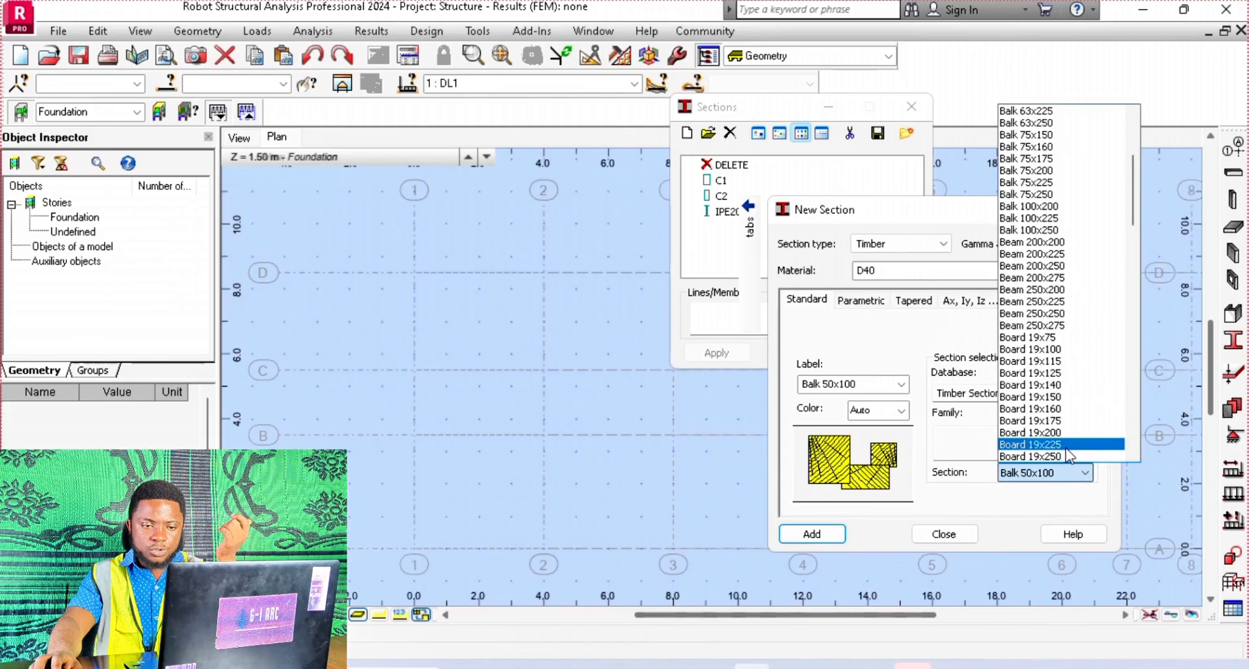
scroll(1067, 456, down, 20)
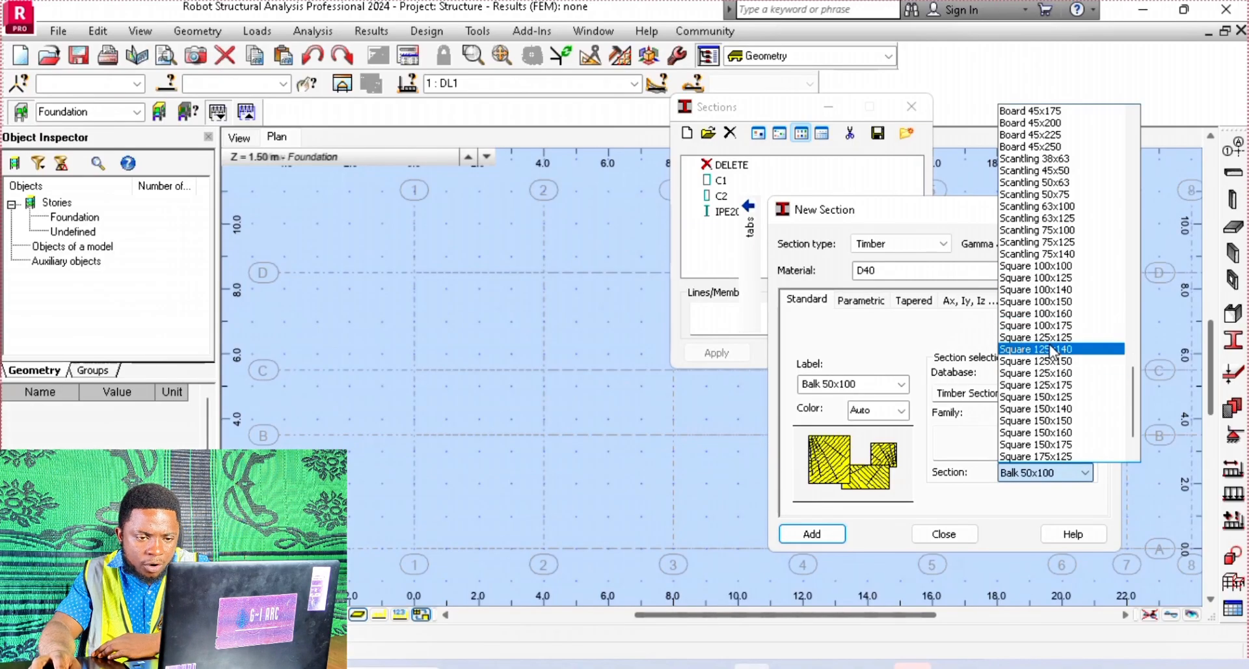
click(1061, 423)
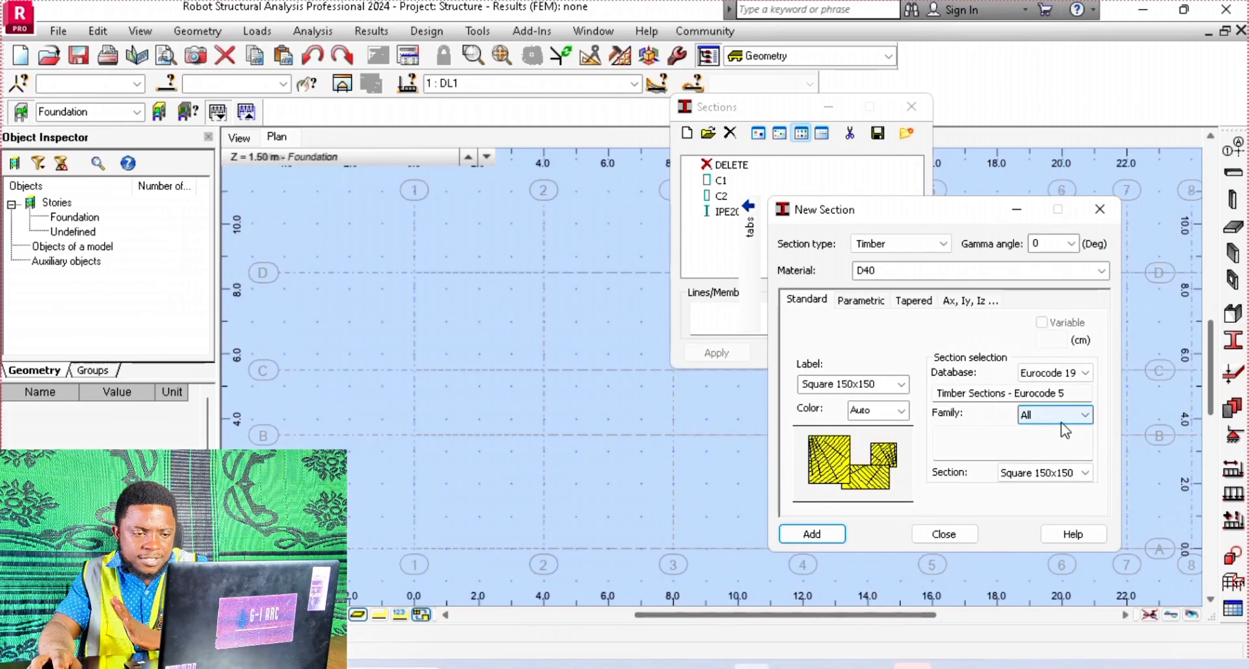
click(830, 538)
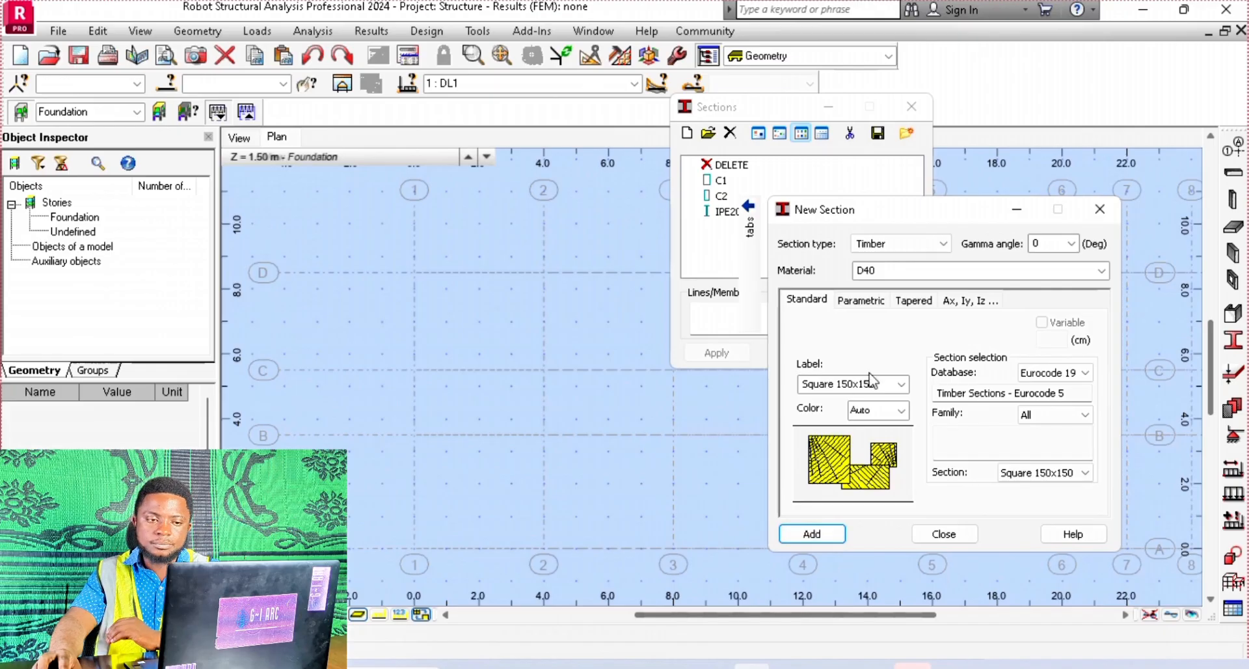
Switch the timber section to a parametric shape, view the double-rectangle and round profiles, and return to the solid rectangle
click(864, 303)
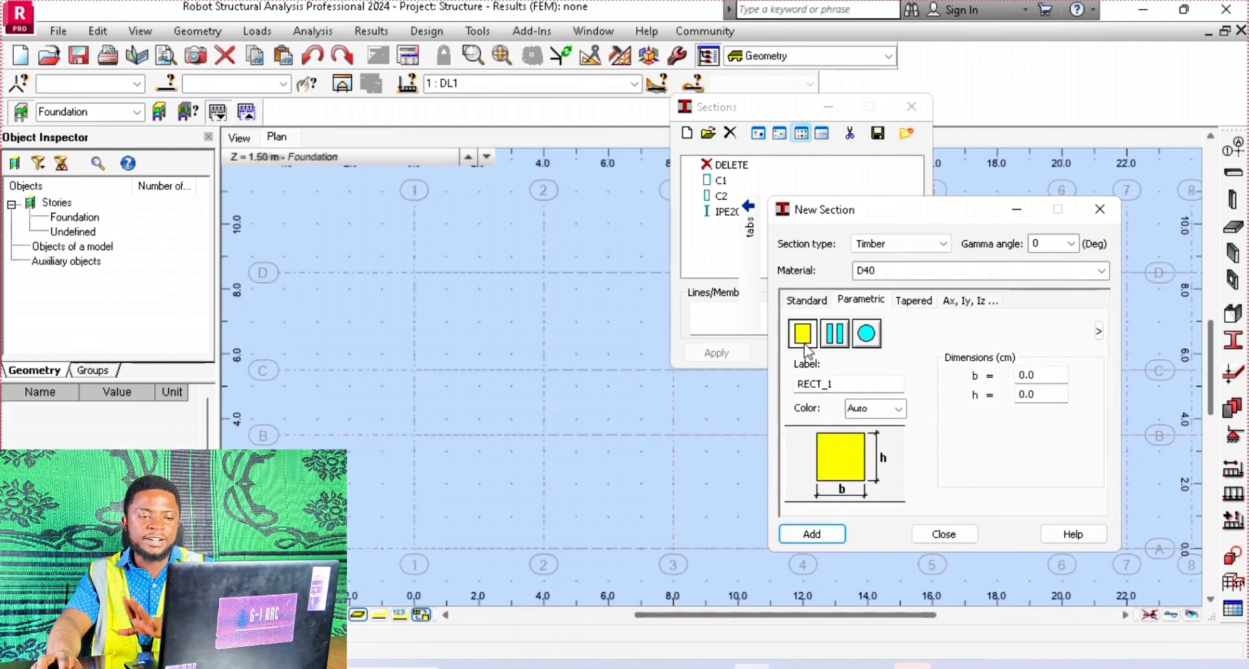
click(835, 334)
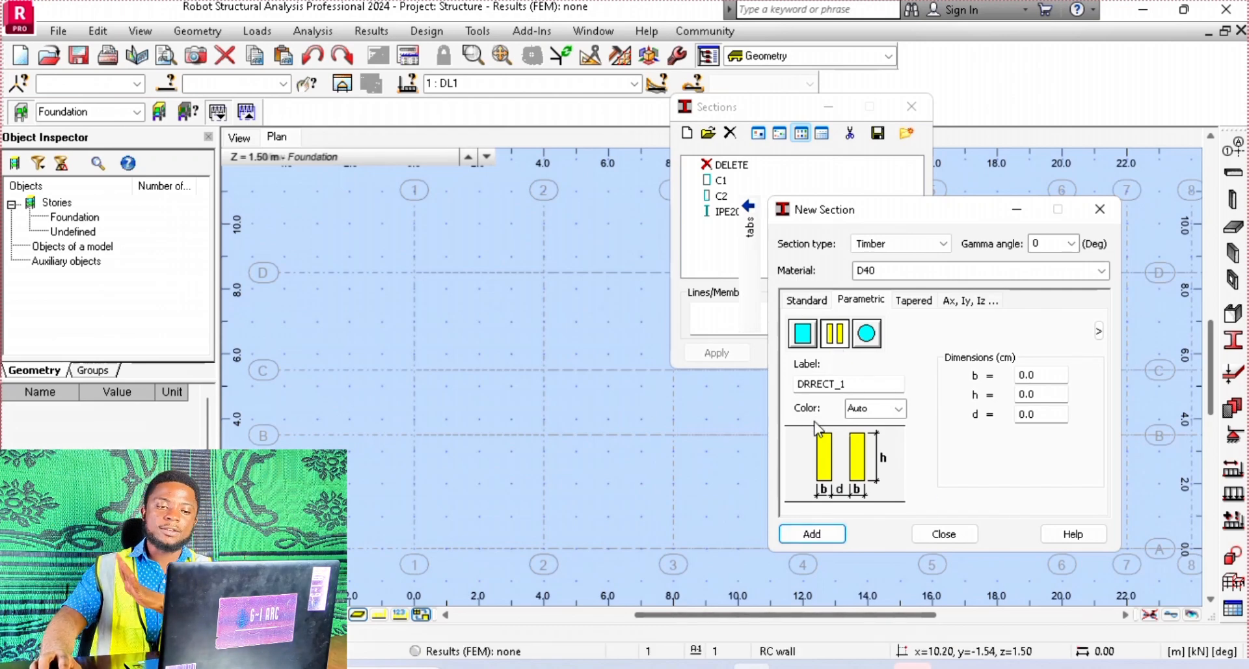
click(866, 333)
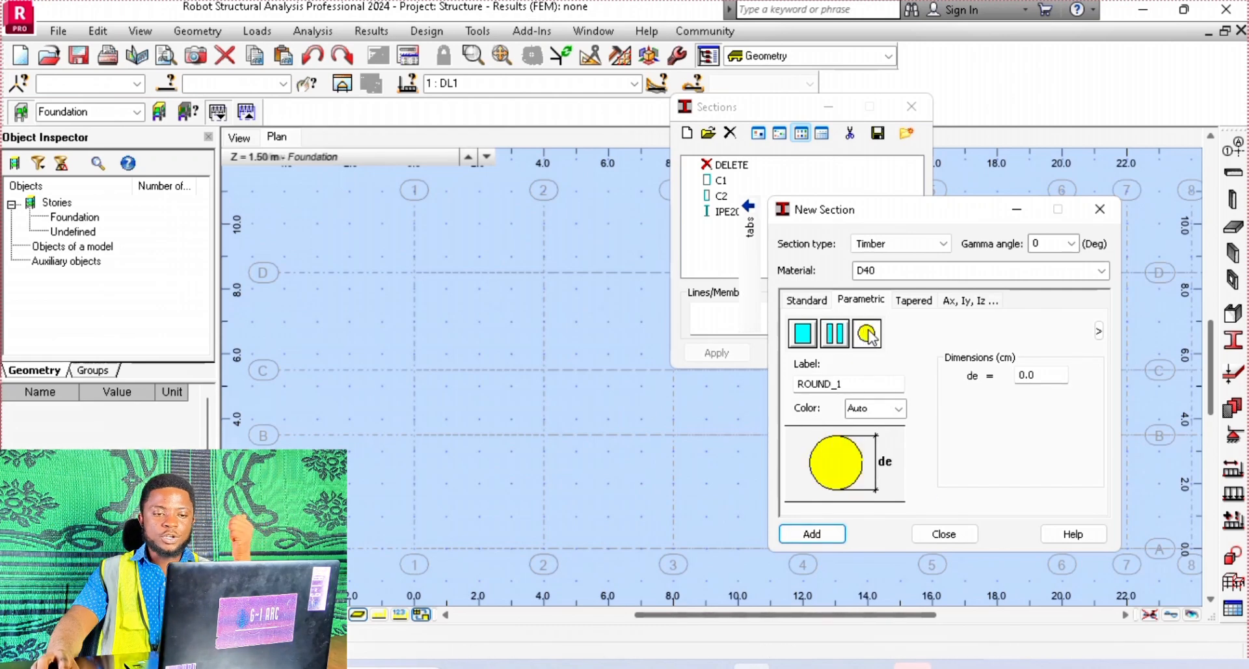
click(1035, 375)
click(834, 333)
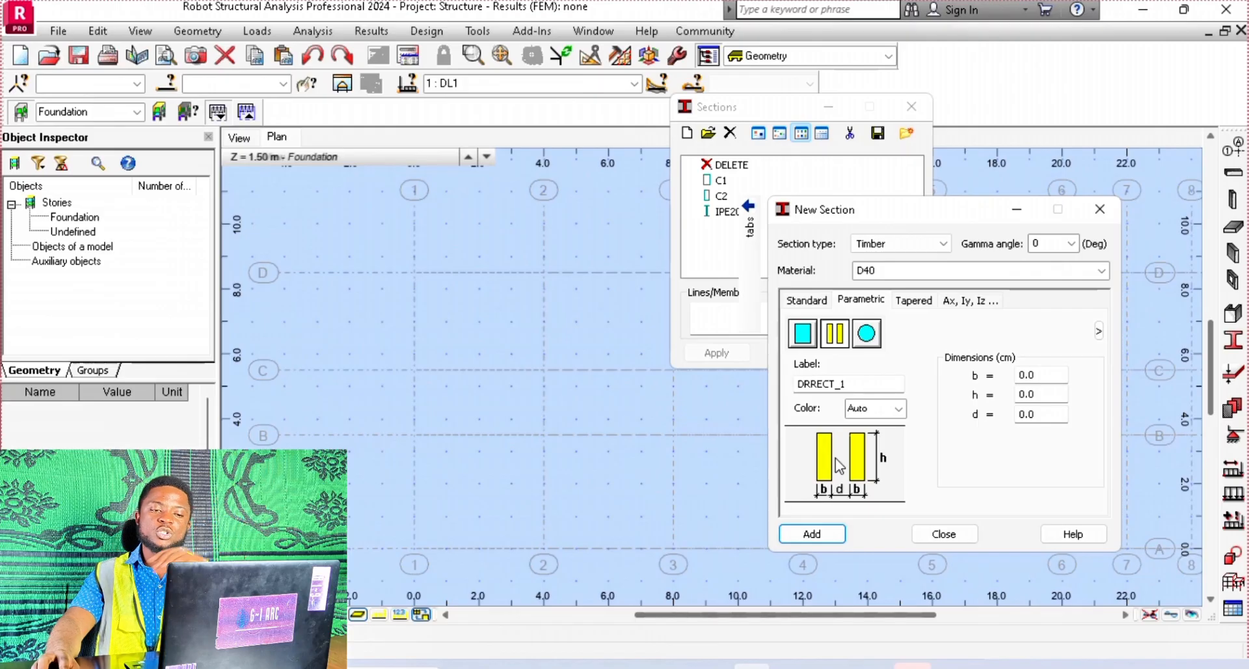
click(802, 333)
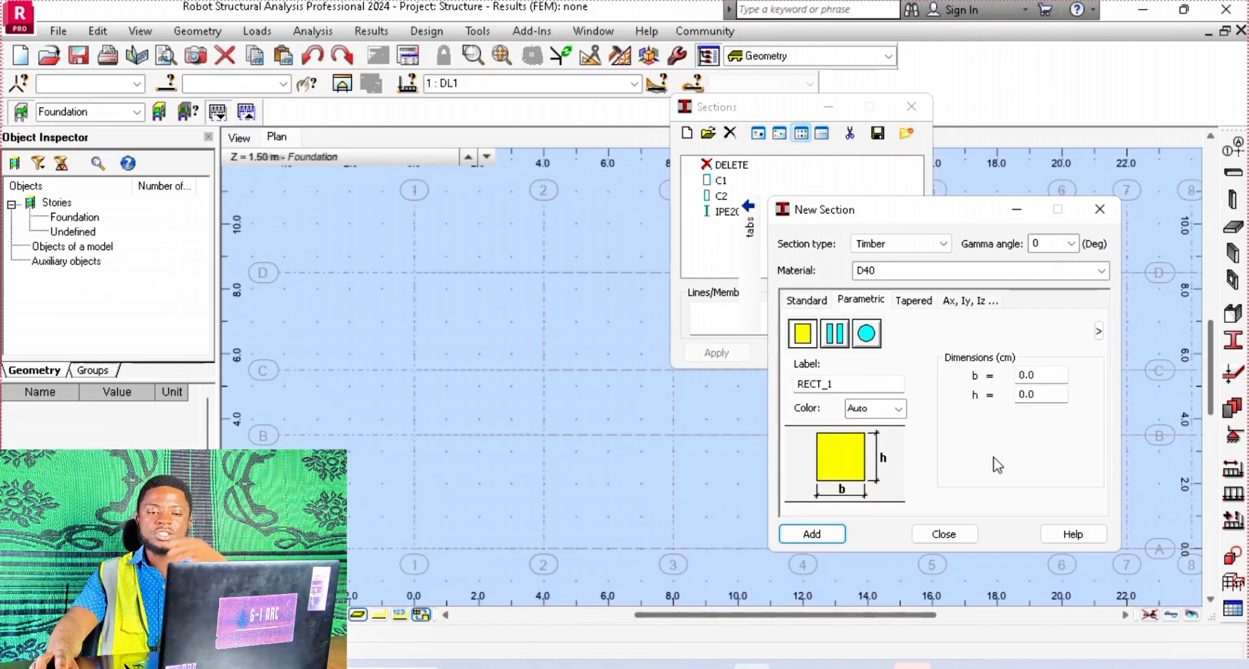
Set the rectangular timber section's dimensions to b = 10 cm and h = 15 cm and label it CW1
click(1049, 376)
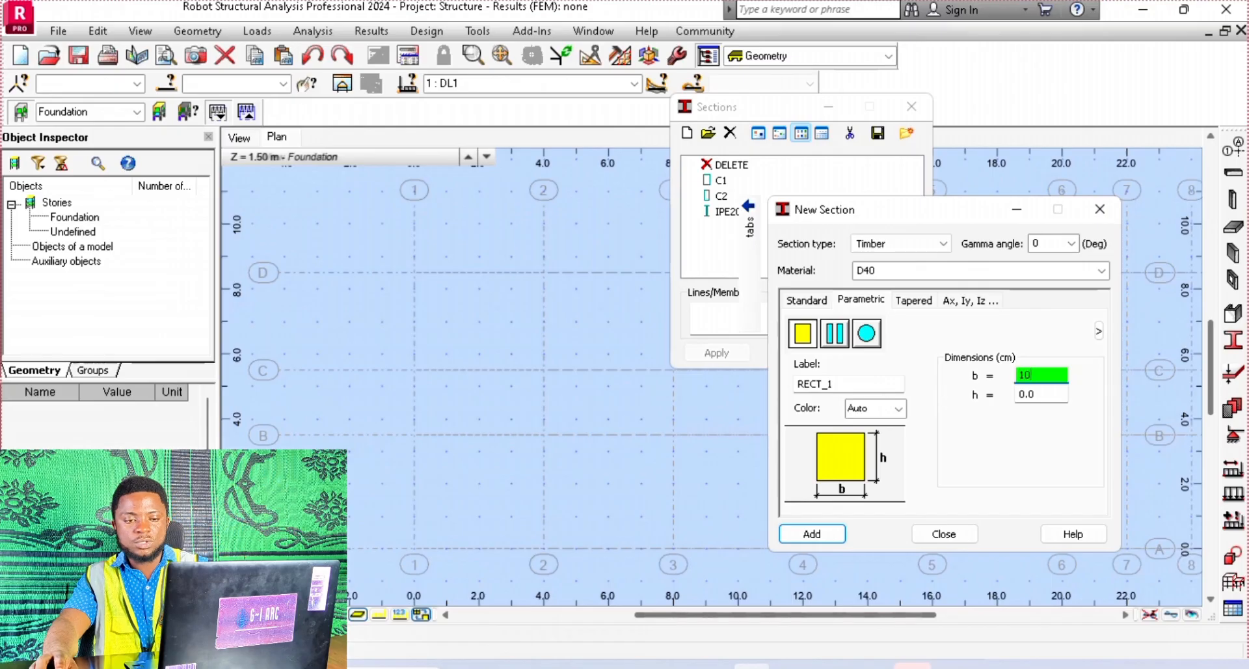
click(1041, 394)
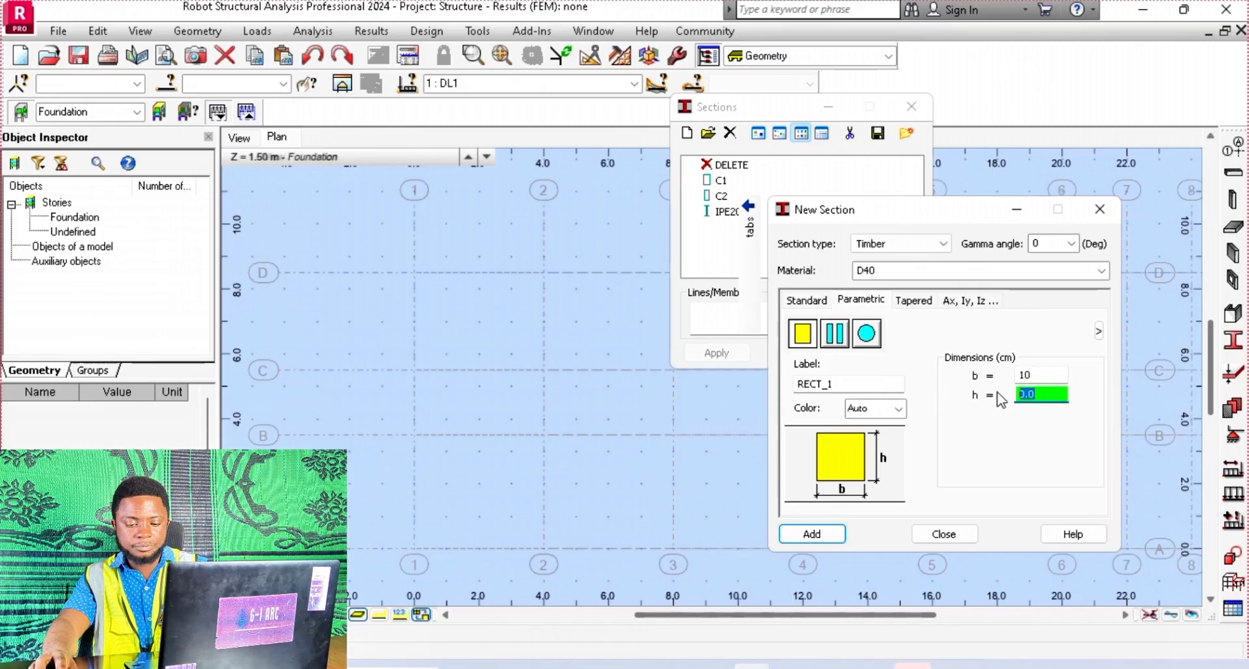
text(15)
double_click(845, 384)
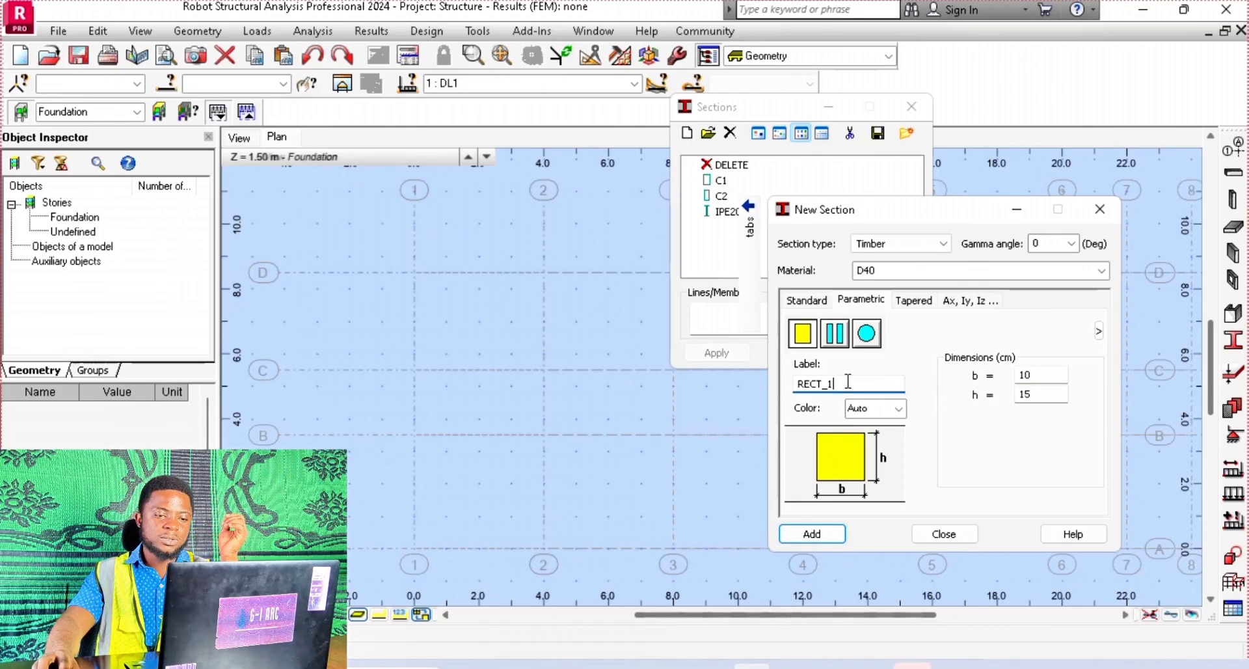
text(CW1)
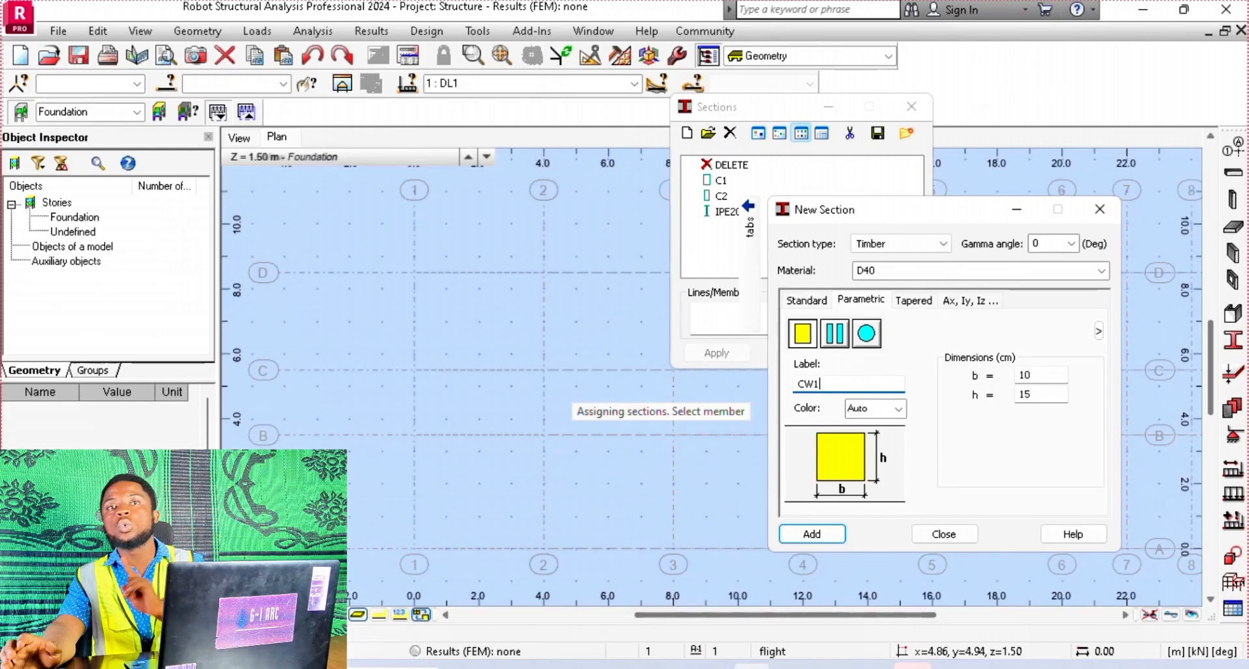
Colour section CW1 bright green, add it to the section list and close the section definition windows
click(896, 409)
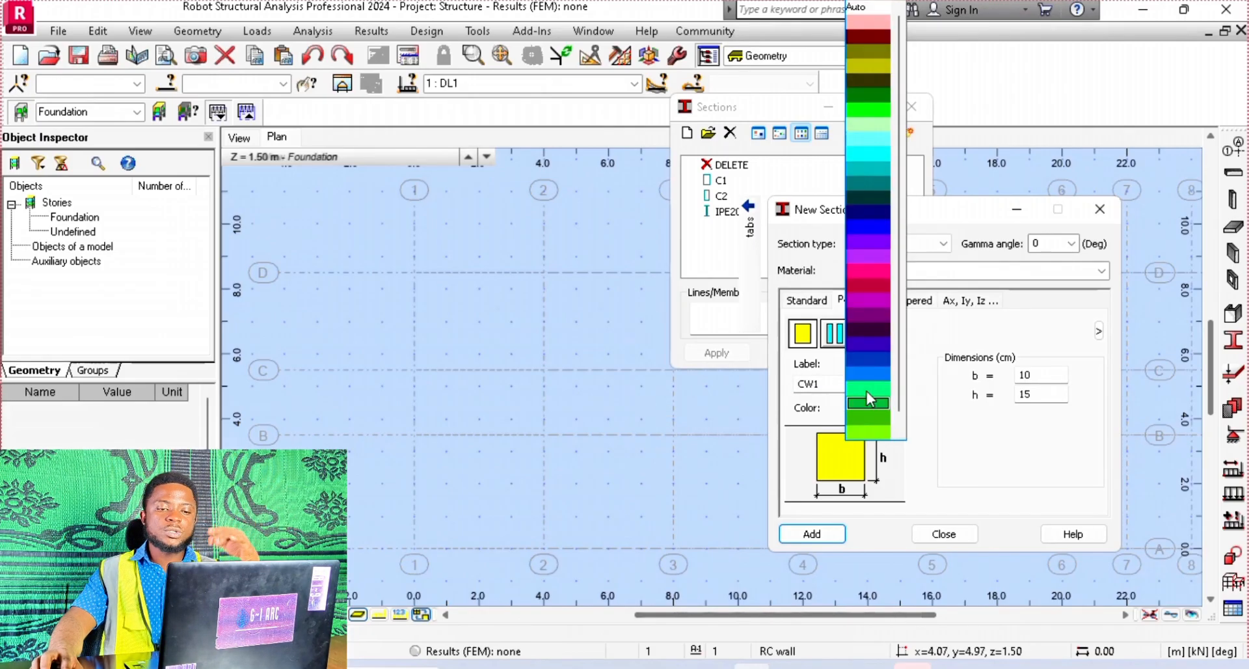
click(879, 109)
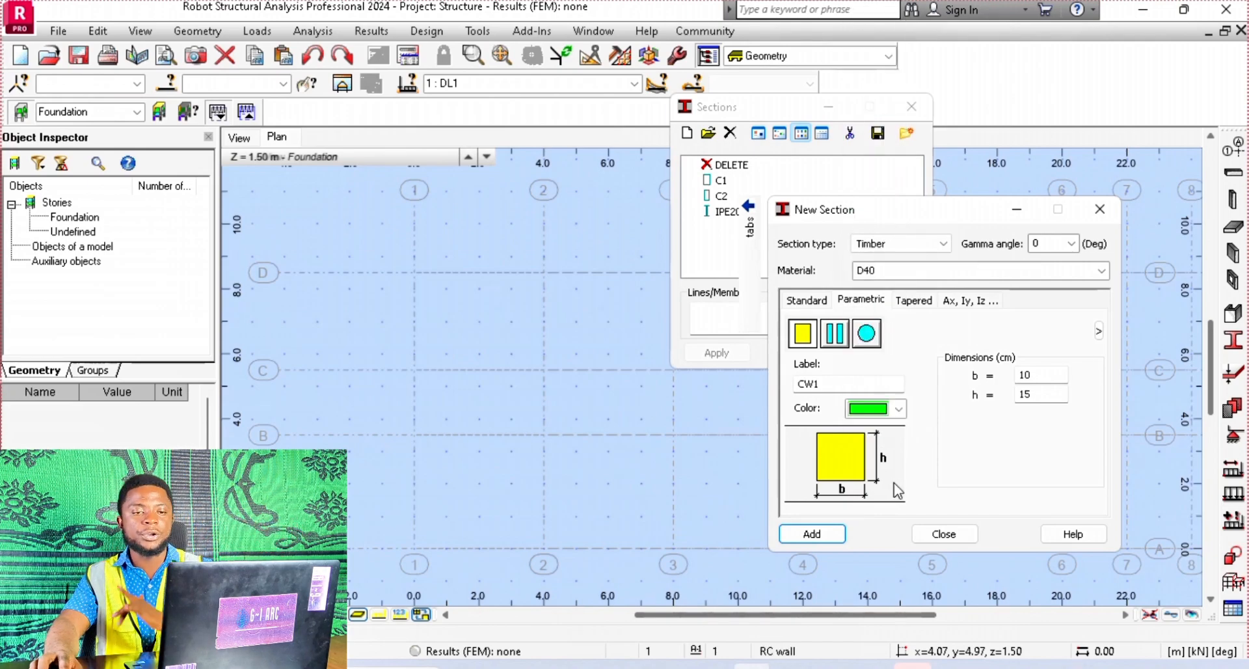
click(832, 535)
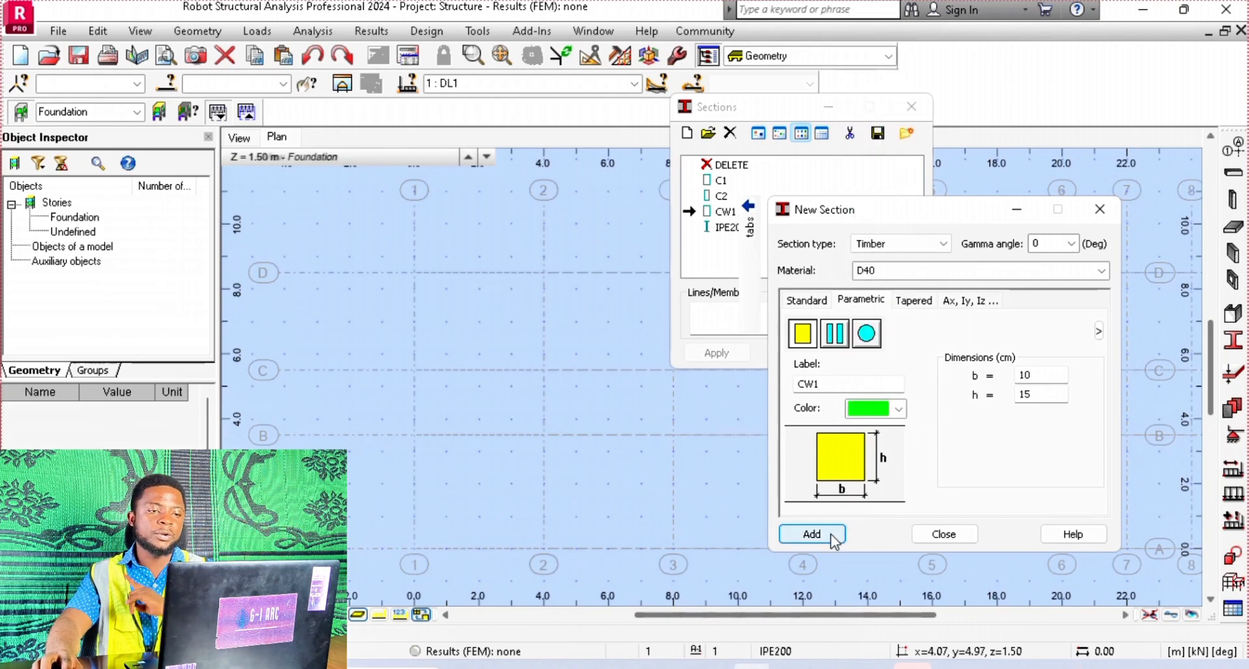
click(966, 536)
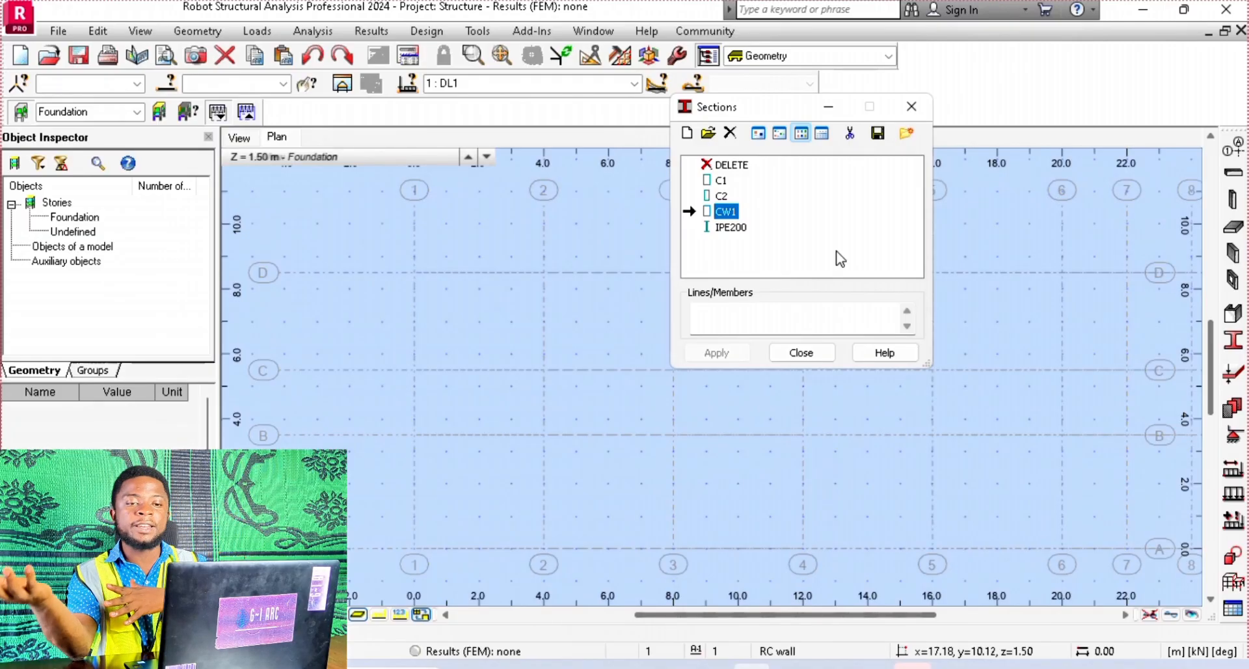
click(804, 355)
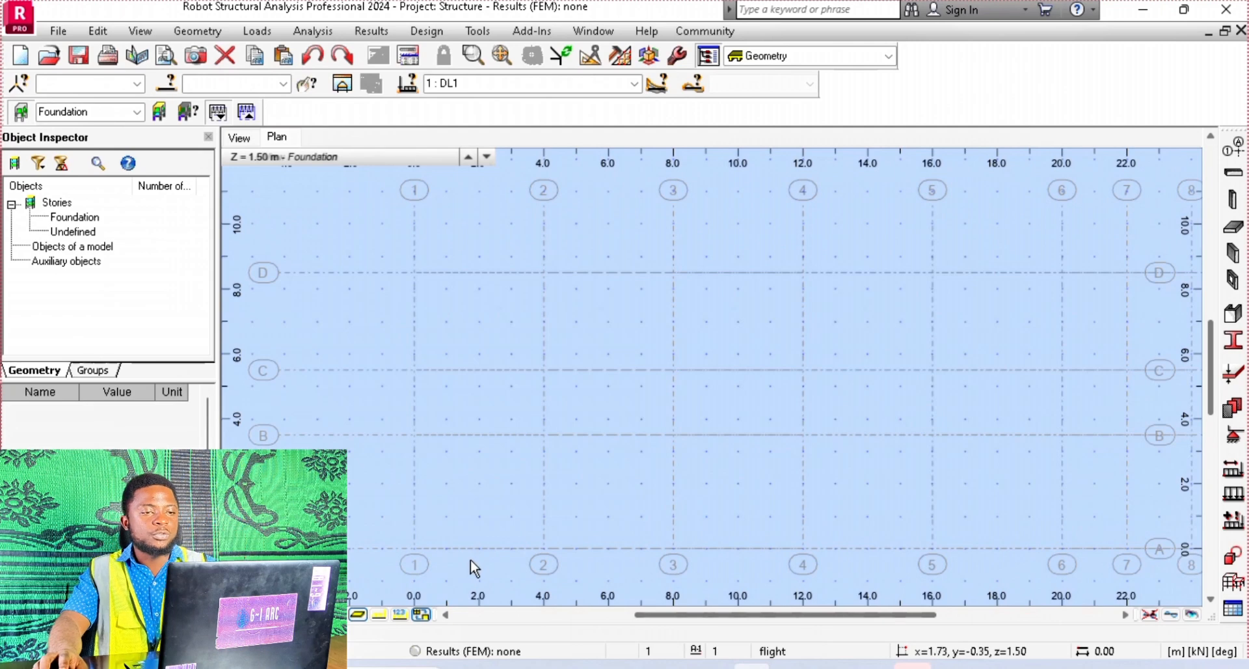
Select the Foundation level at 1.50 m as the working level of the plan view
mouse_move(287, 173)
click(344, 156)
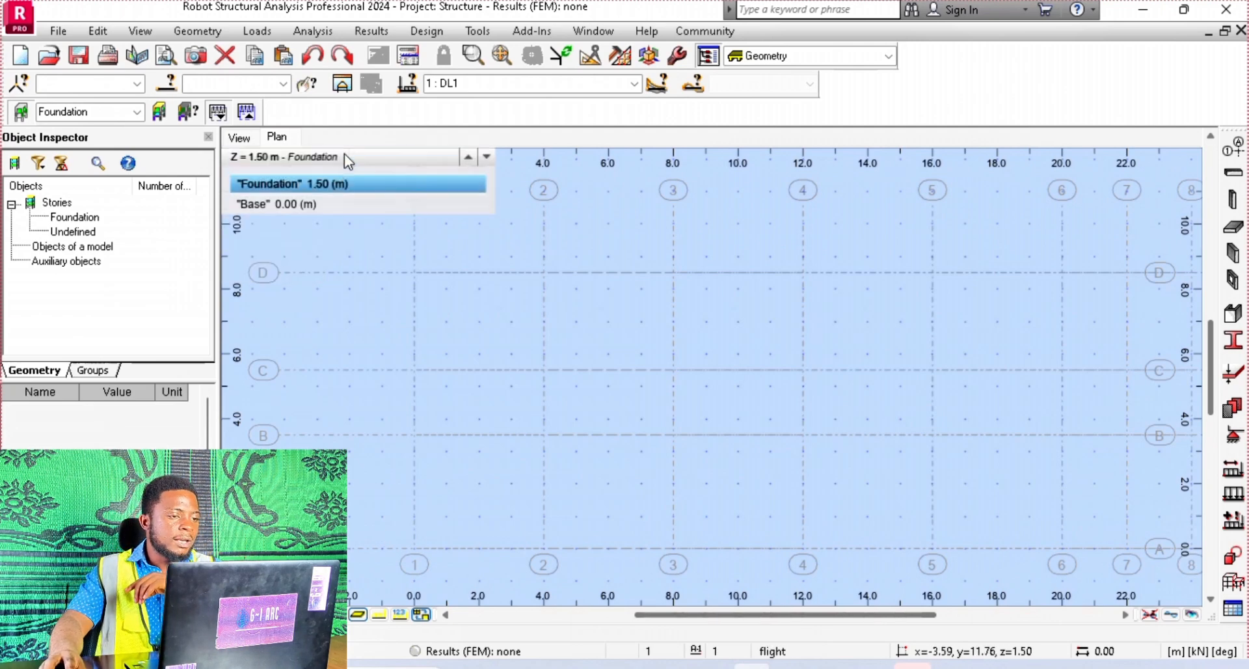
click(324, 186)
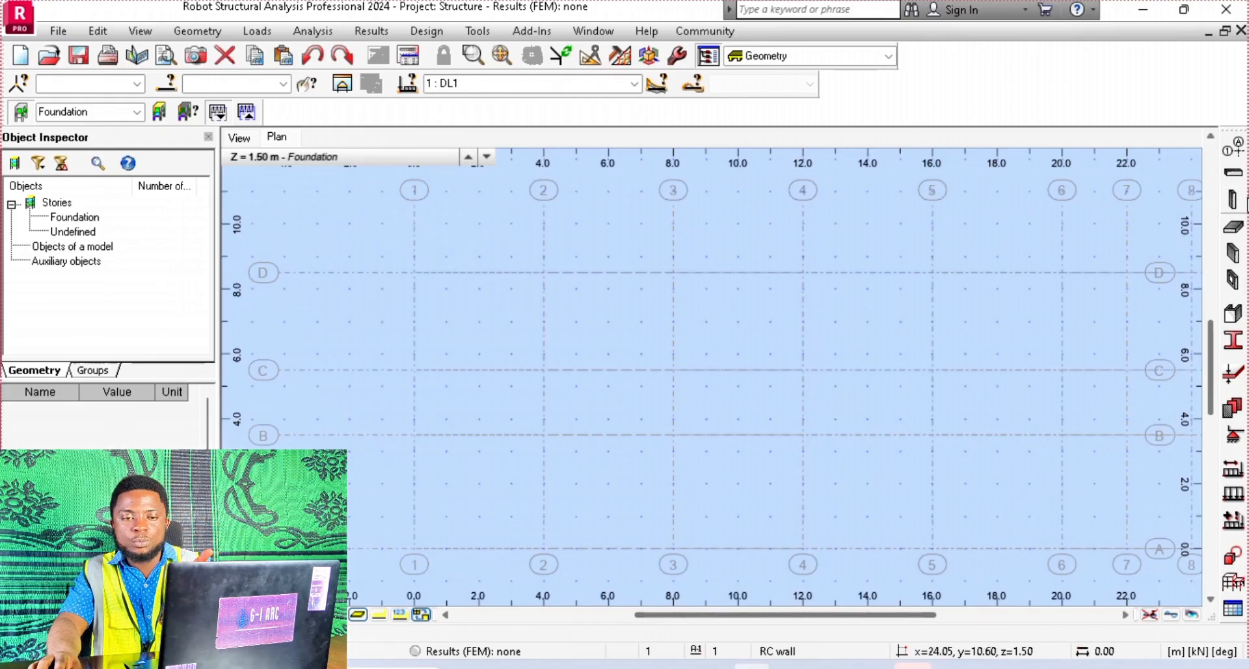
Start a column definition of type RC column with section C1
click(1241, 206)
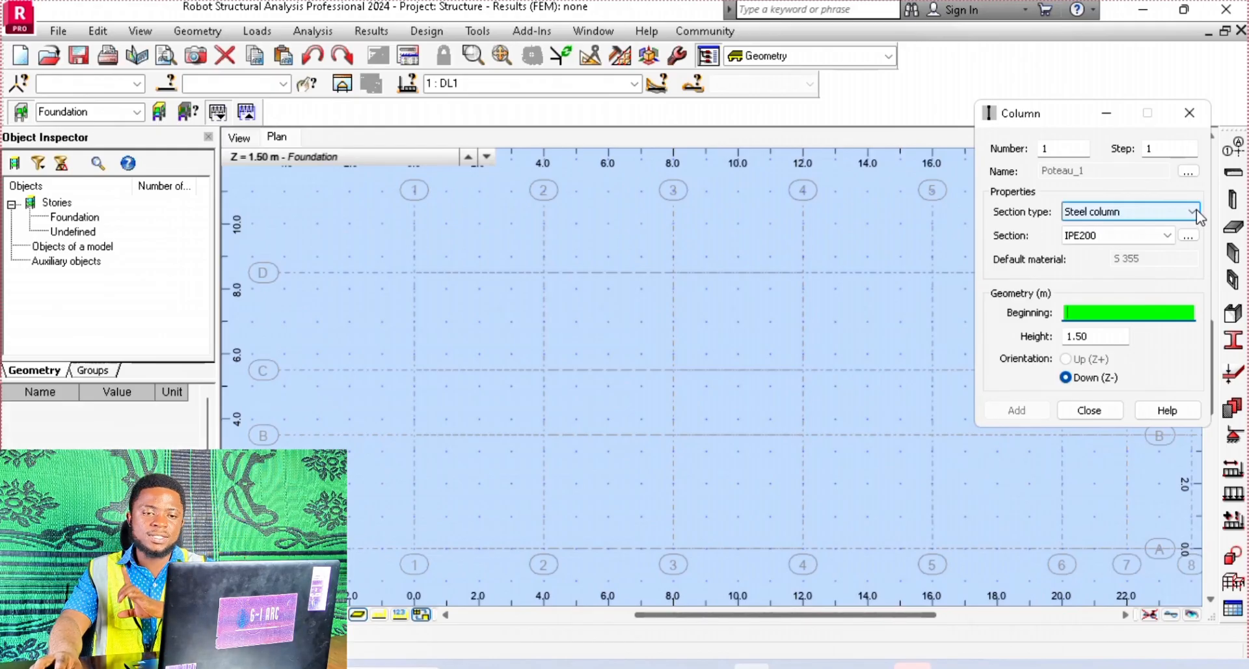
click(1197, 210)
click(1164, 249)
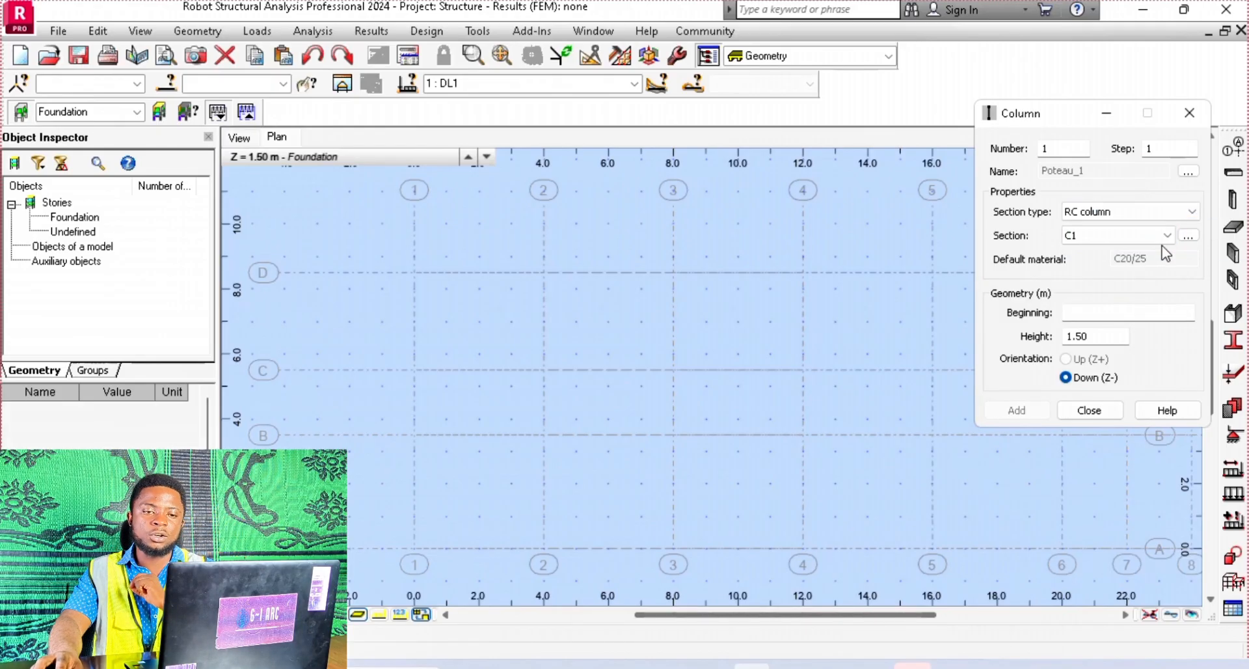
click(1165, 237)
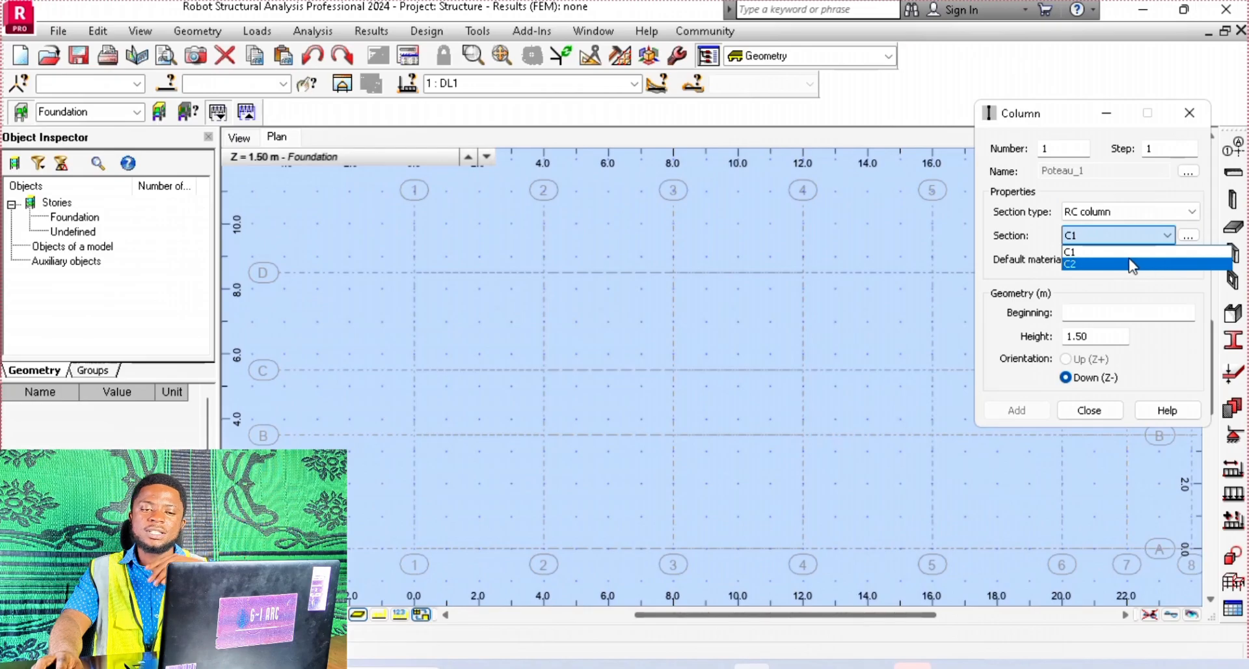
click(1109, 253)
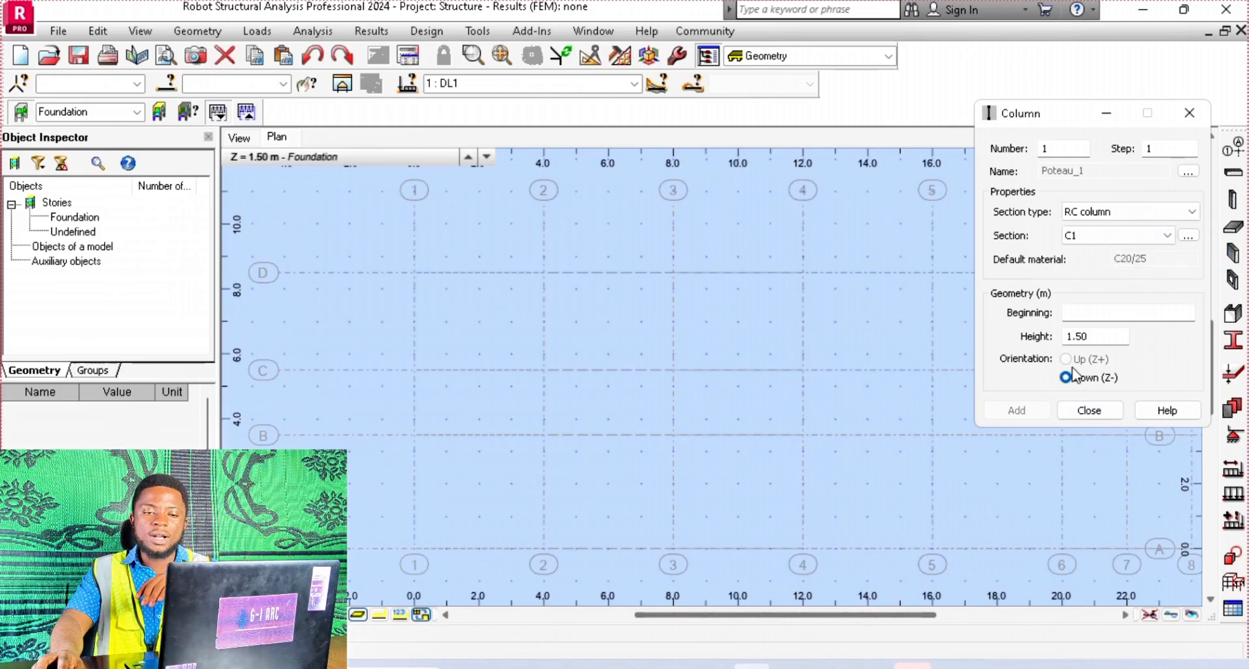
Place six C1 columns at the grid intersections of lines D and C with lines 1, 2 and 3
click(1093, 315)
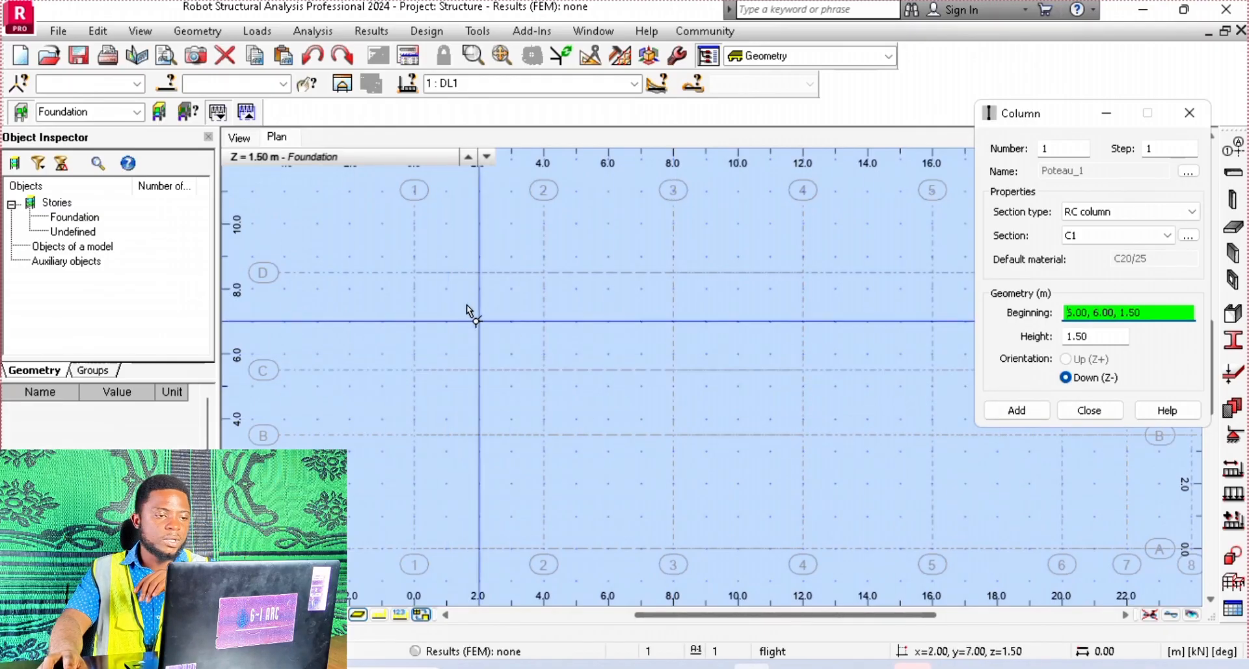
click(414, 272)
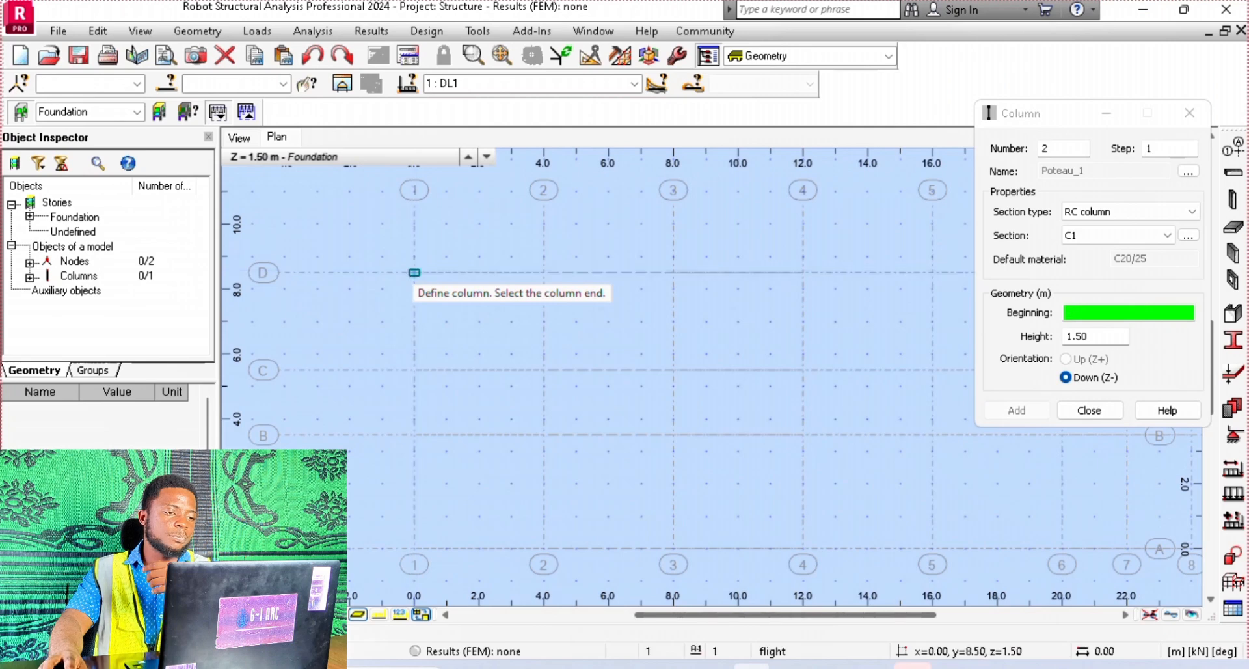
click(543, 272)
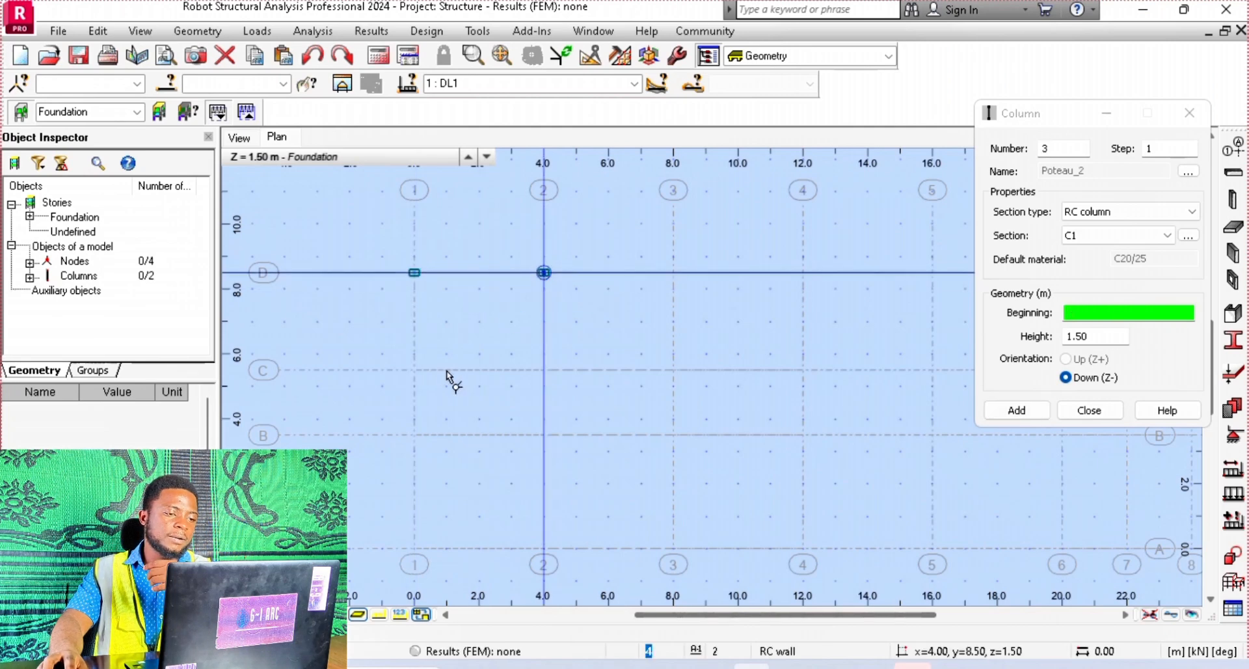
click(414, 370)
click(546, 374)
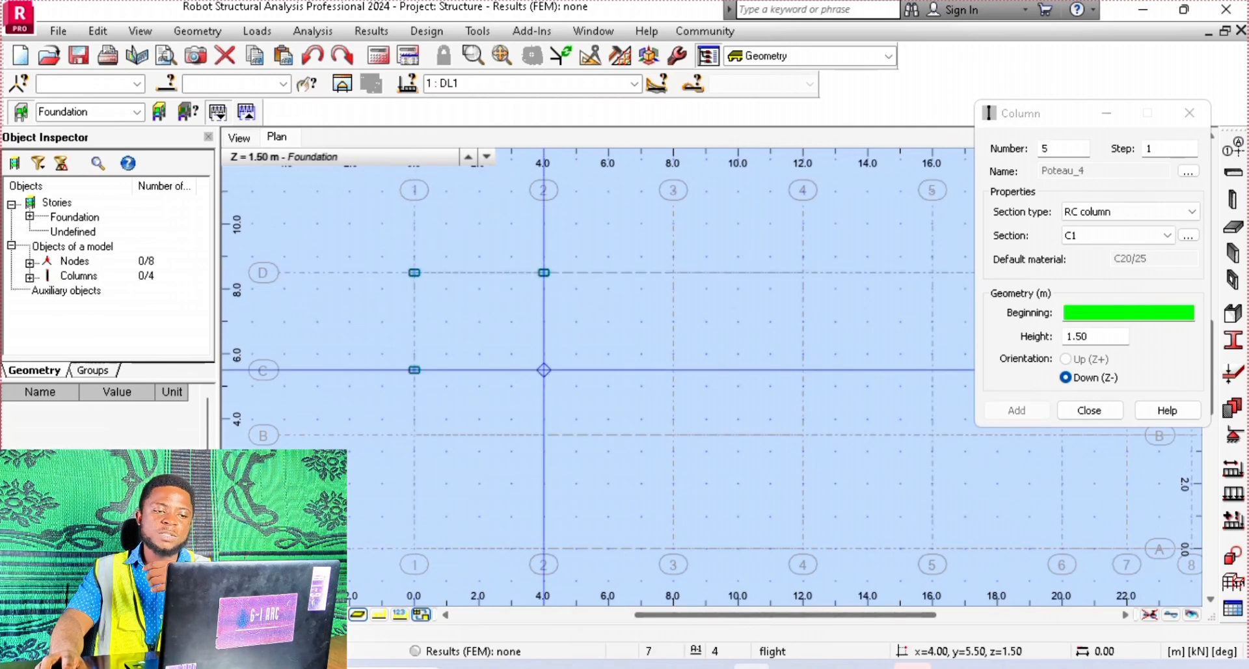
click(675, 371)
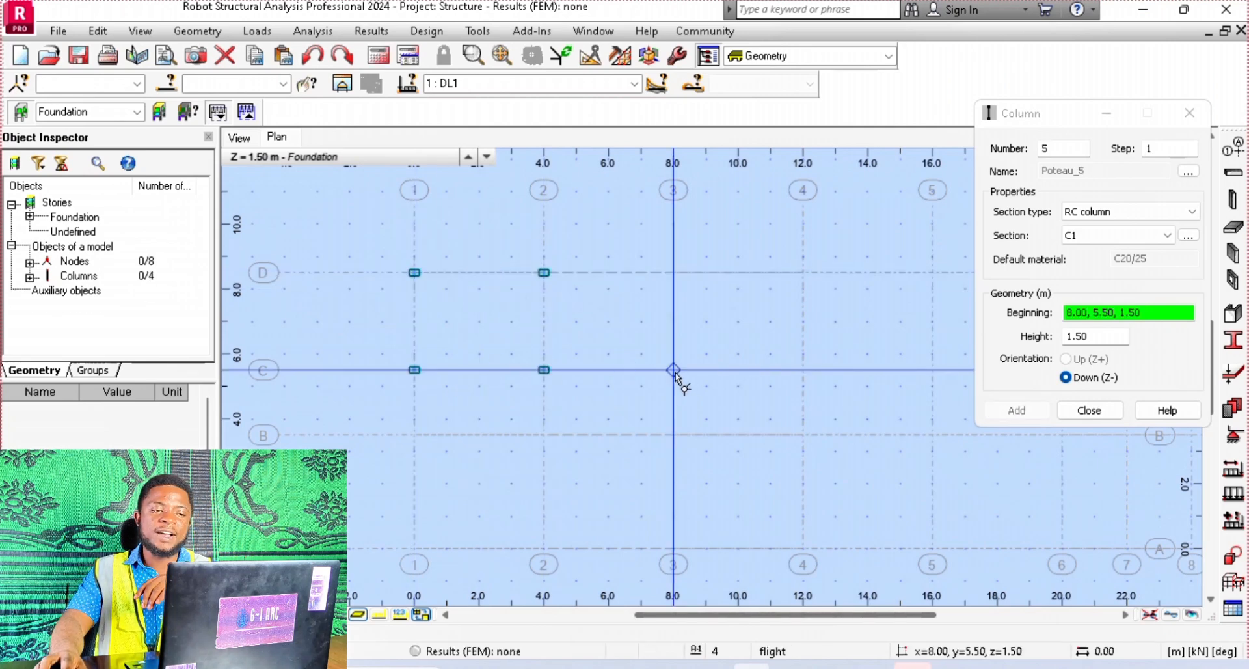
click(673, 272)
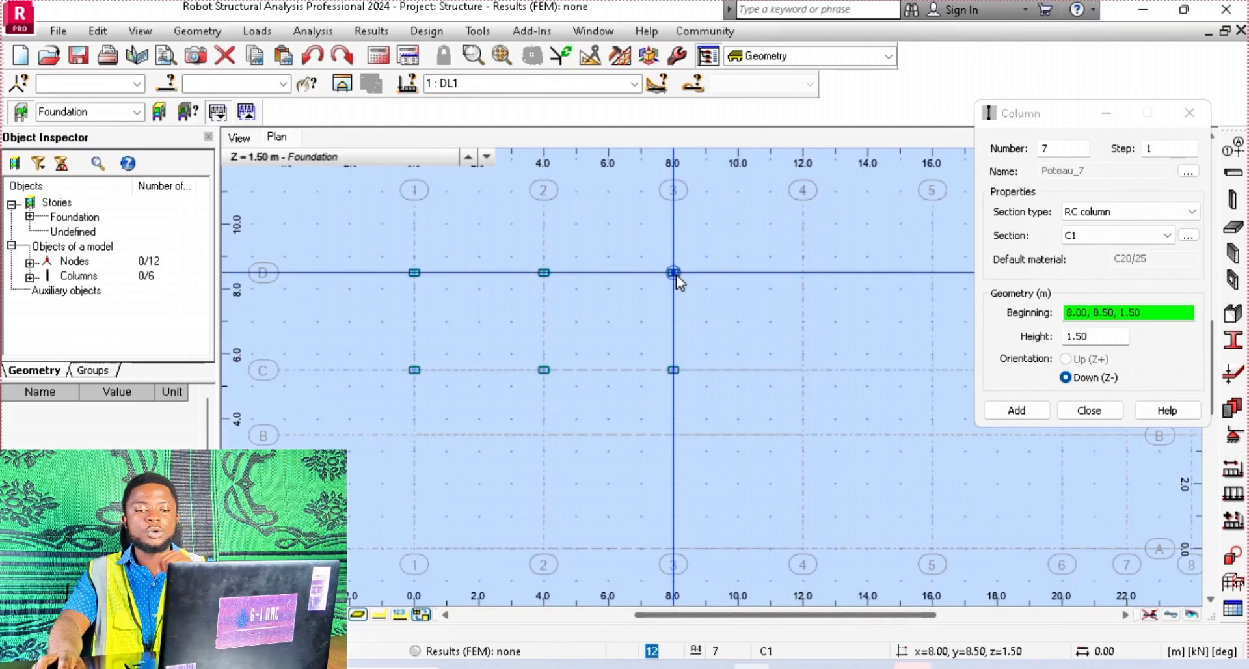
Close the column definition and examine the foundation columns in the 3D view
click(1086, 409)
scroll(782, 407, down, 1)
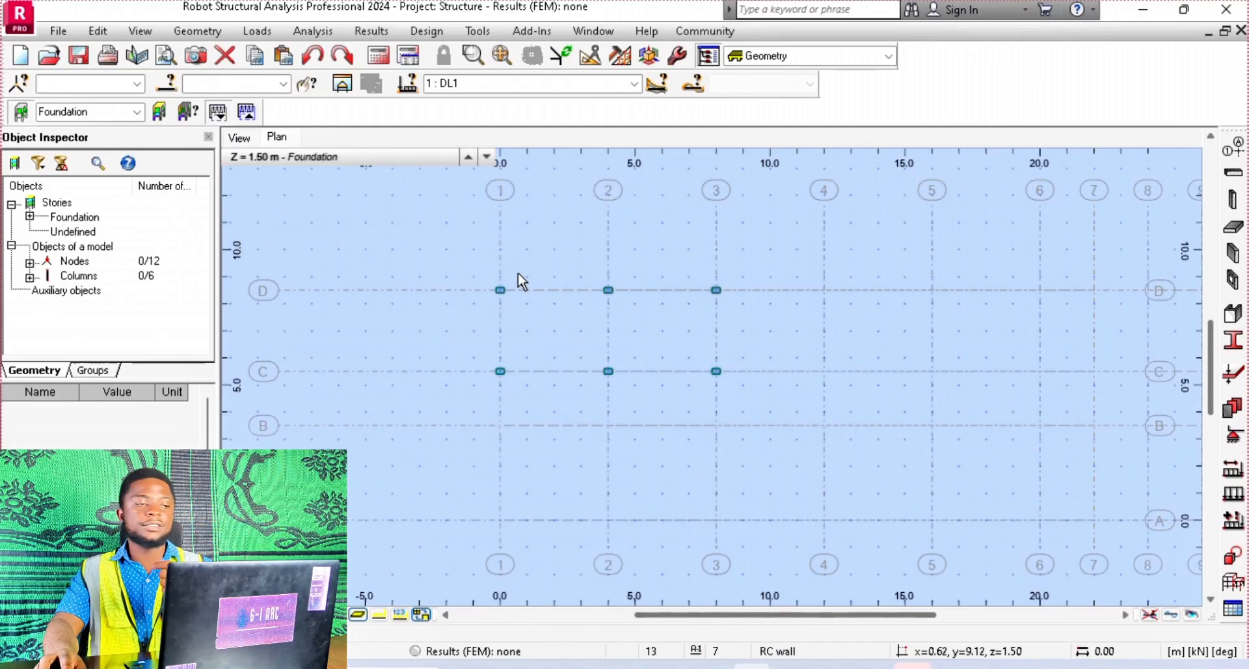
click(240, 137)
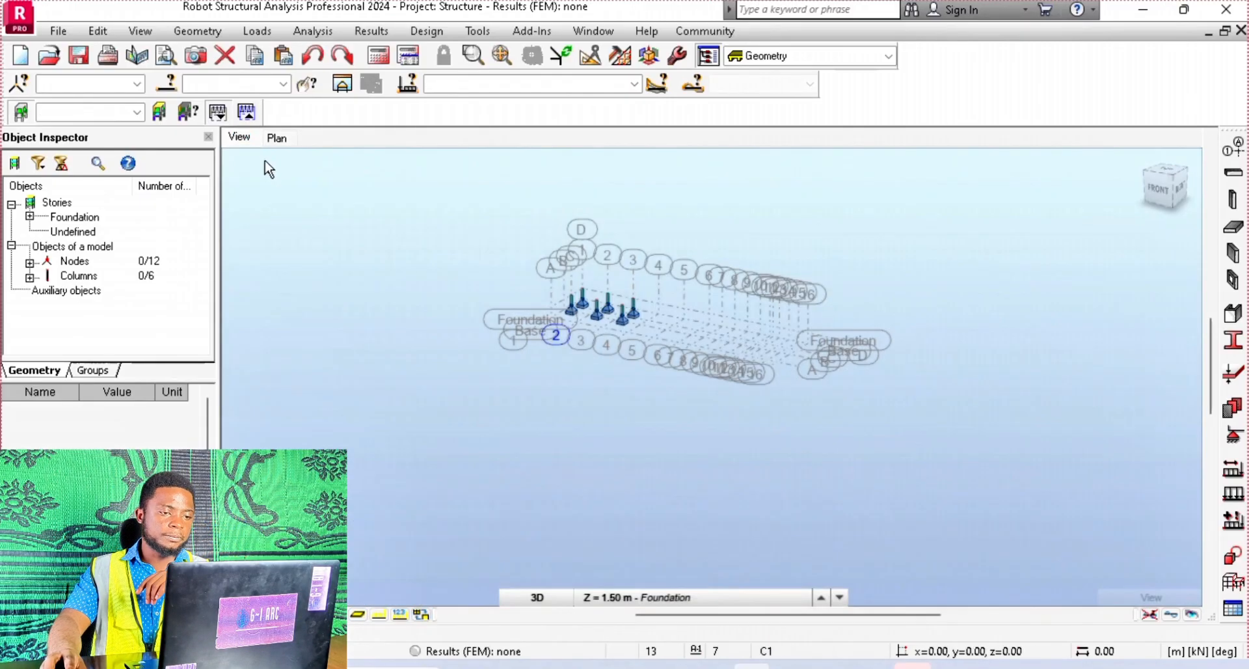
scroll(603, 295, up, 6)
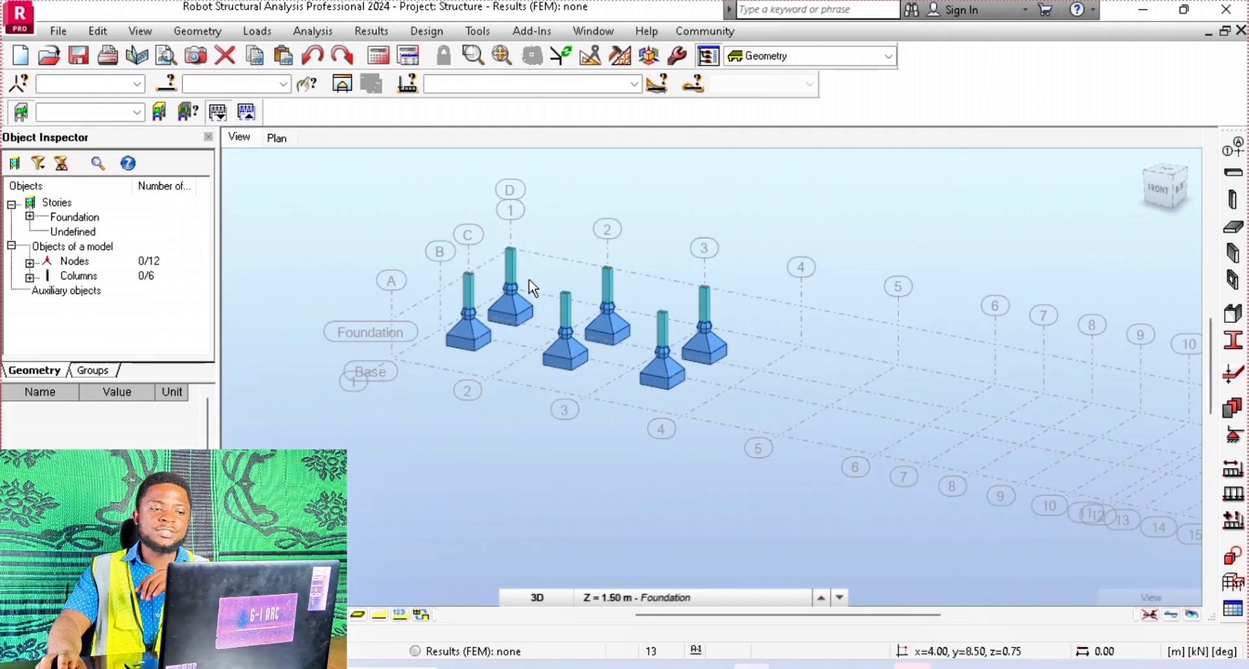
scroll(650, 319, up, 4)
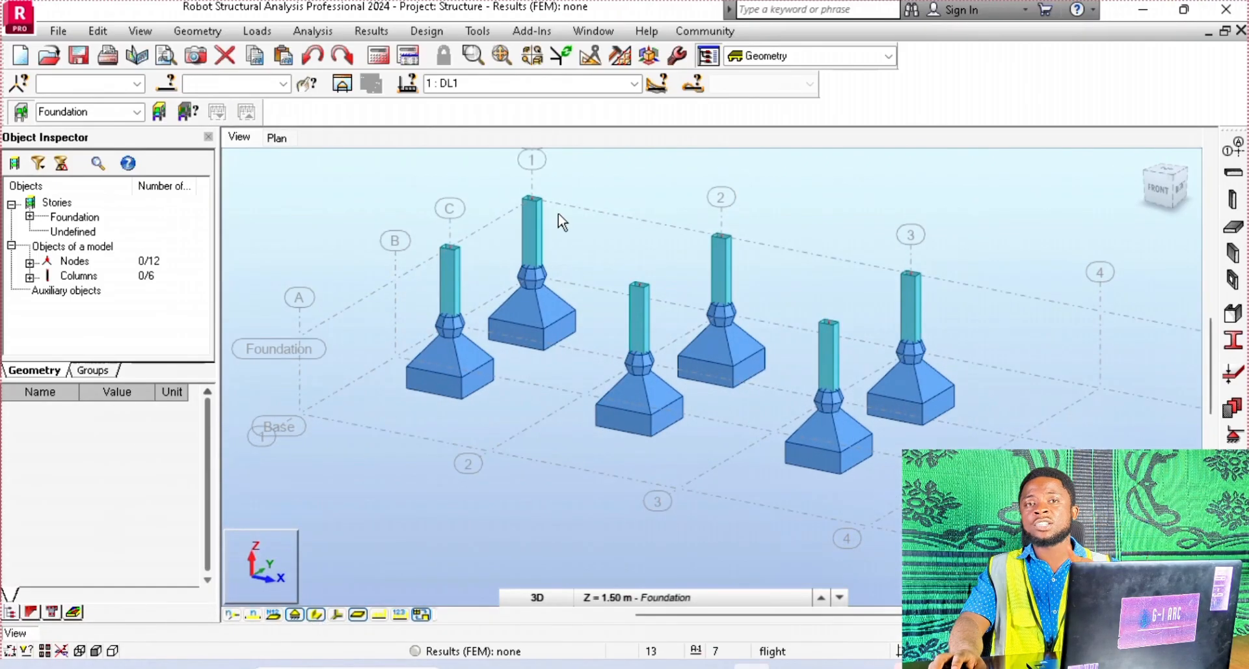
Hide the section shapes of the foundation columns and show them again to compare both displays
click(317, 615)
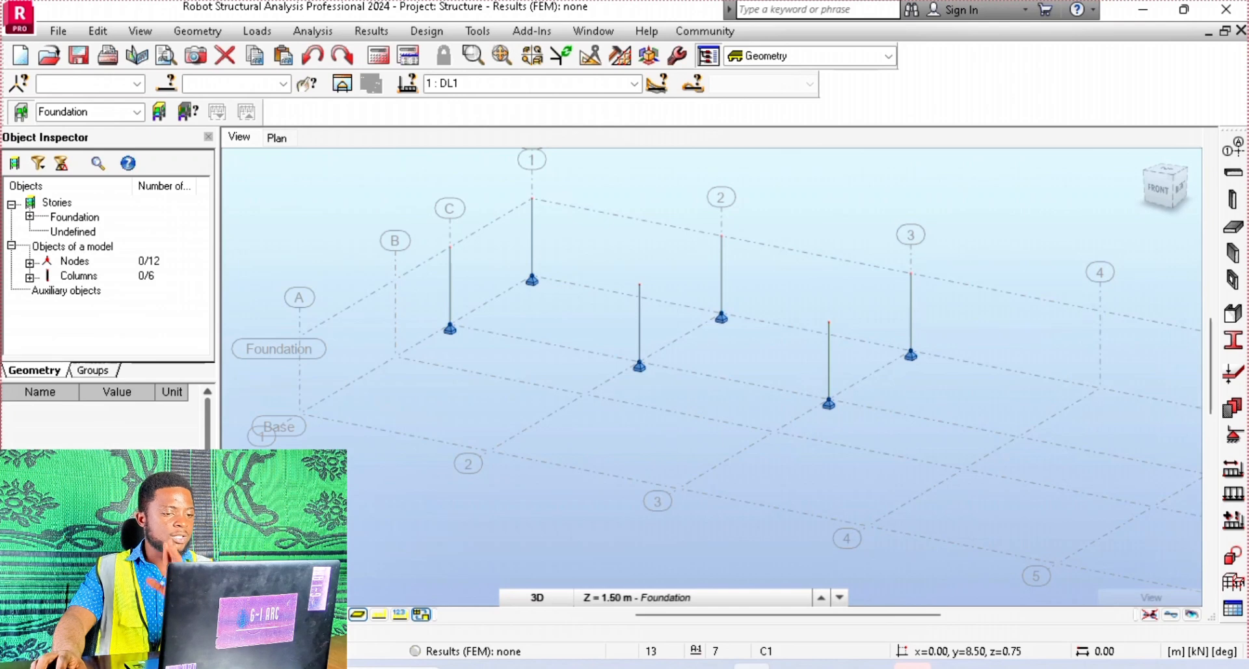
click(317, 614)
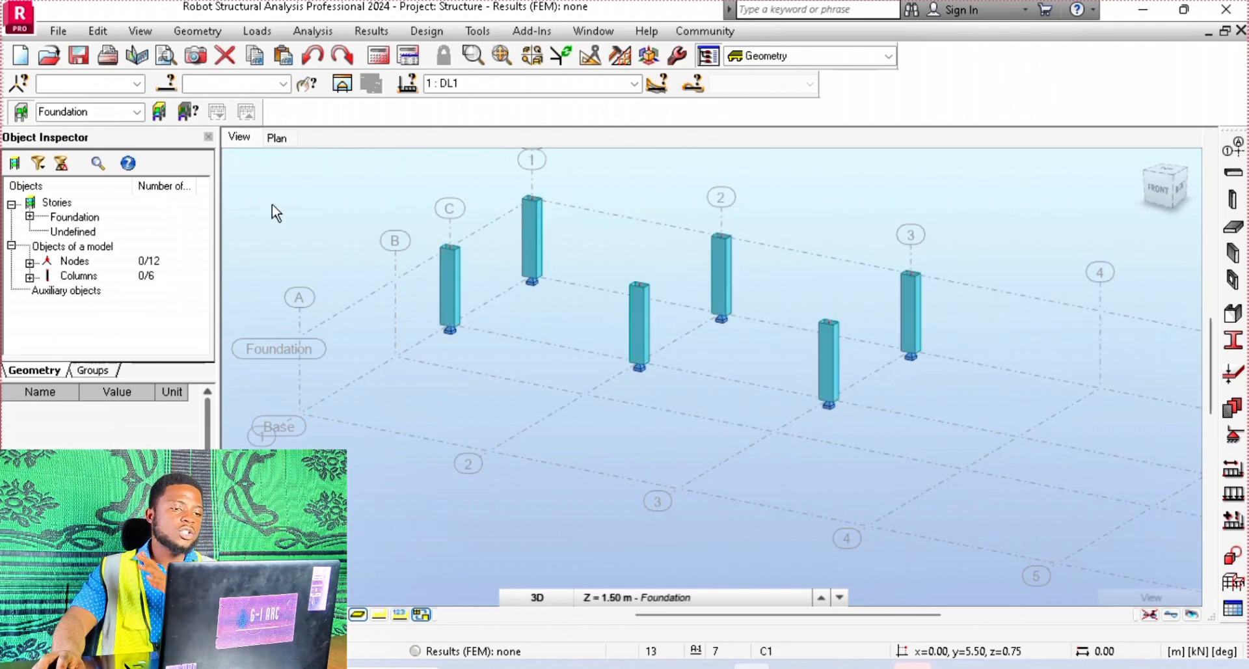
Start a column definition in the plan view with section type Steel column and section IPE200
click(280, 138)
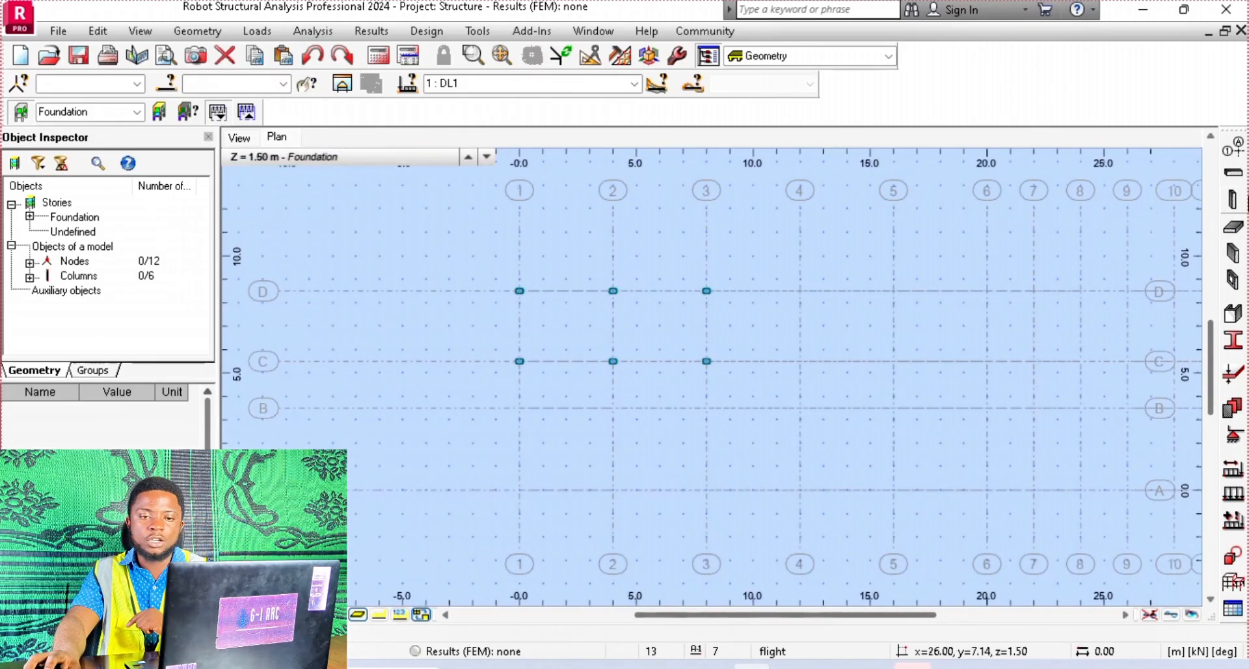
click(1233, 200)
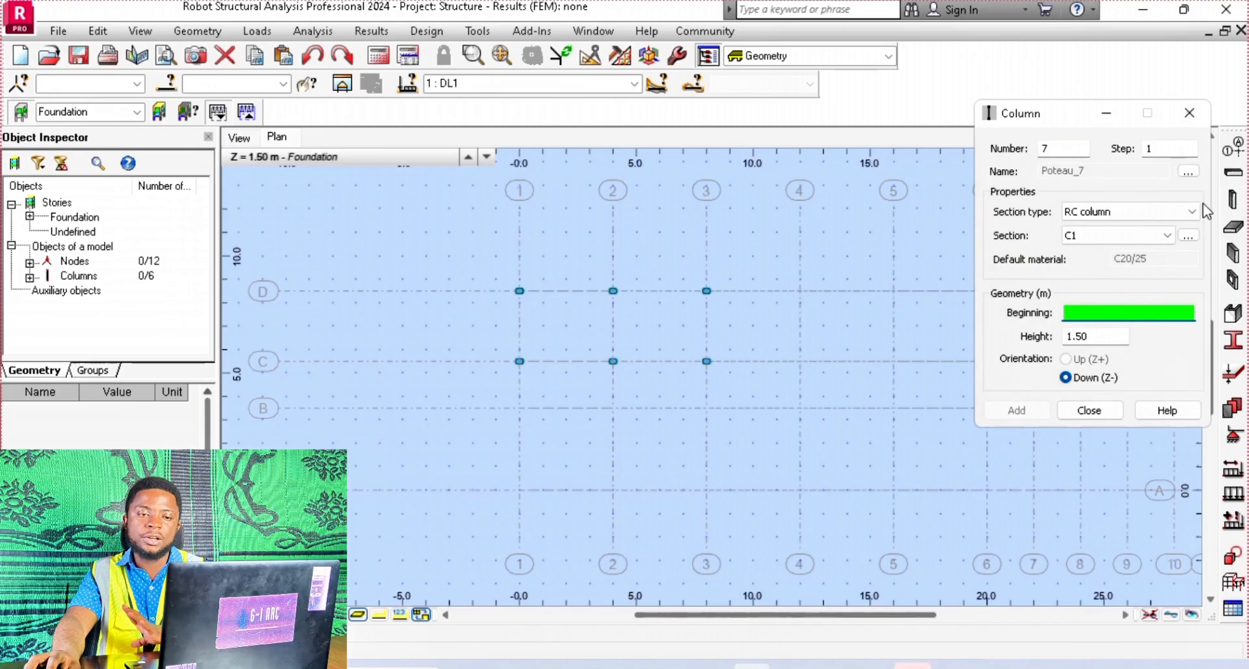
click(1173, 213)
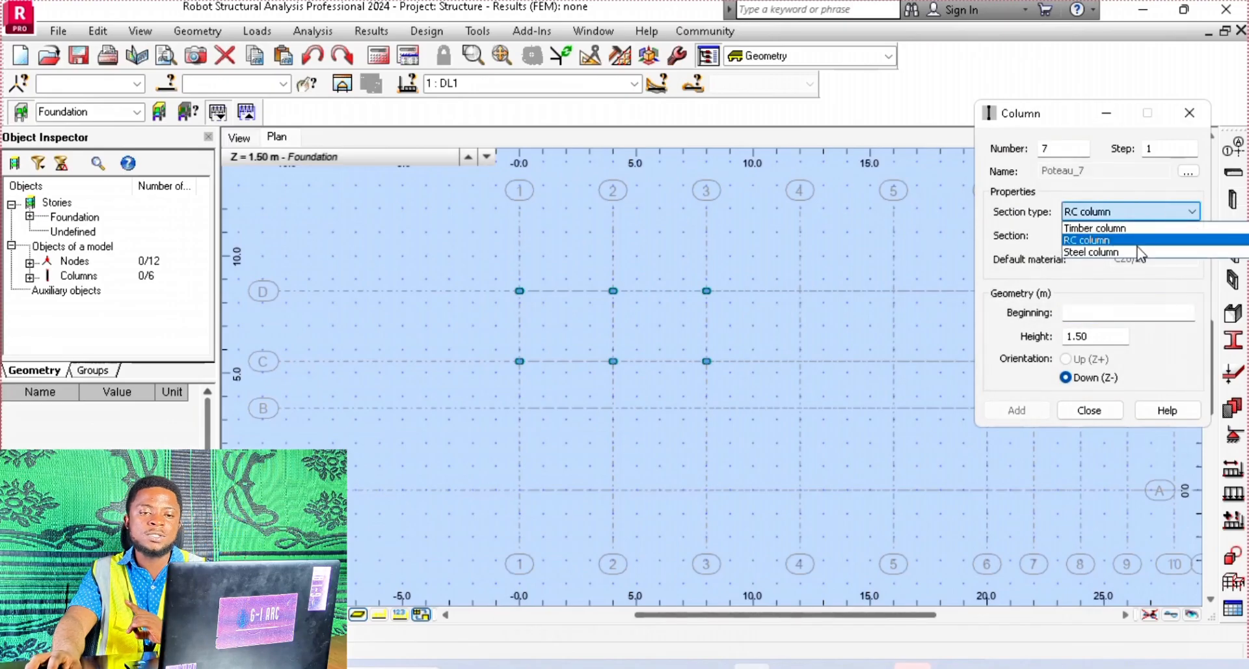
click(1099, 252)
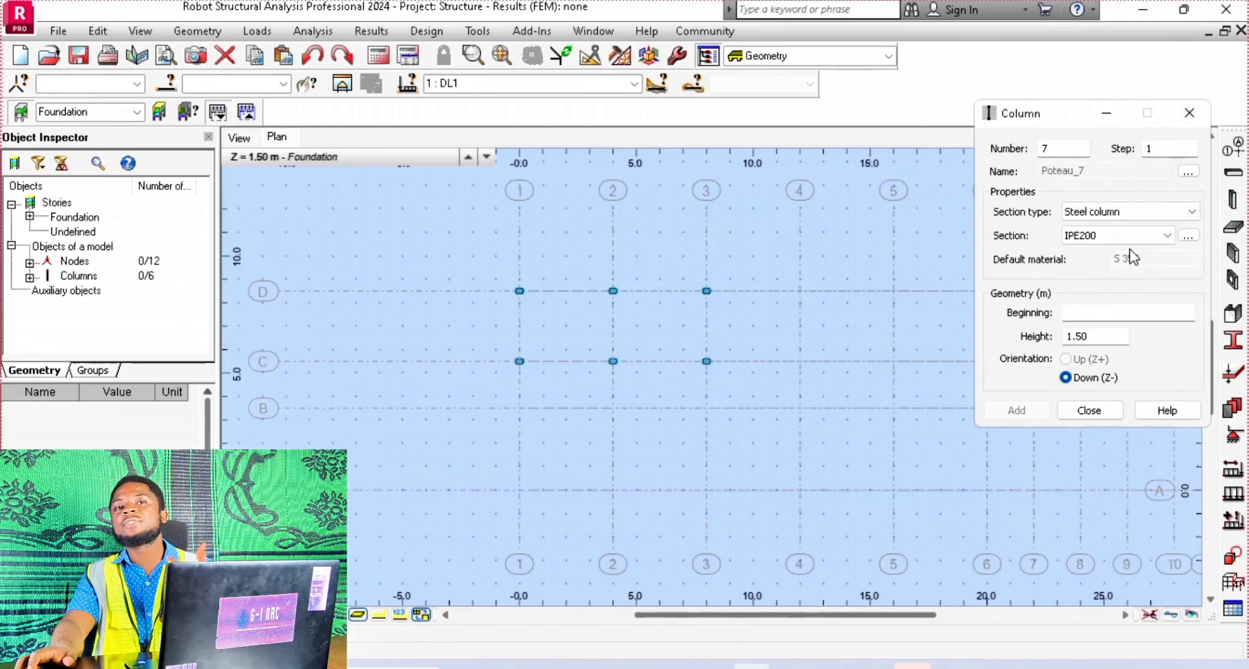
click(1135, 240)
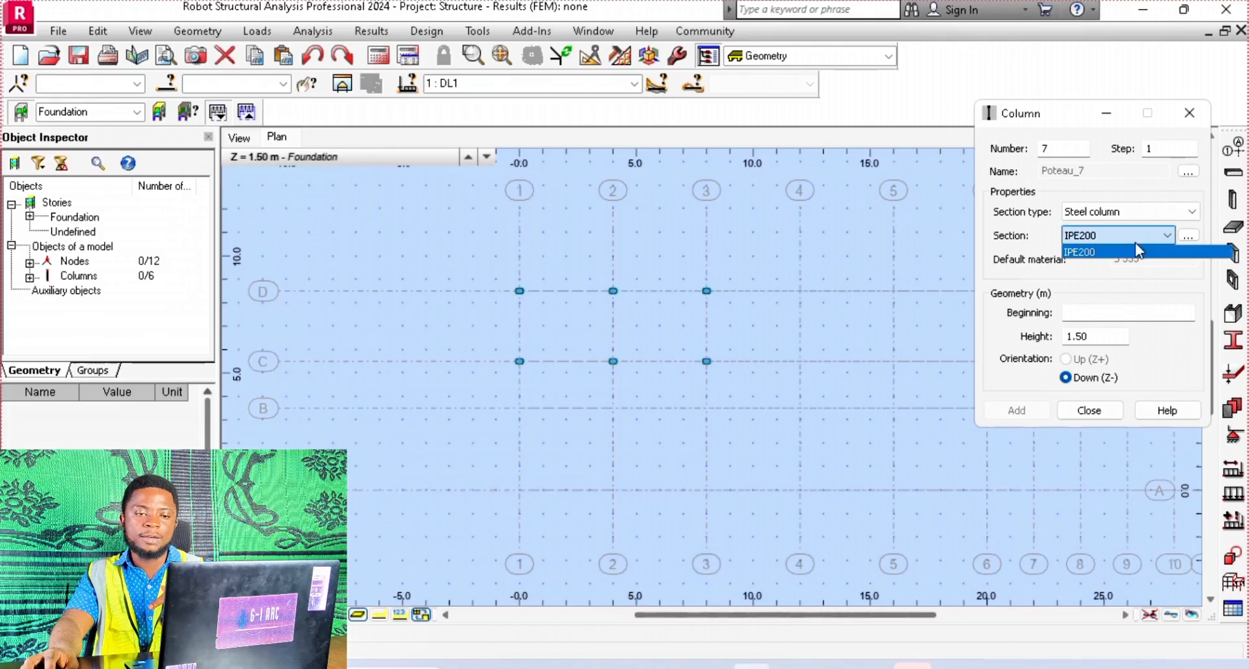
click(1097, 253)
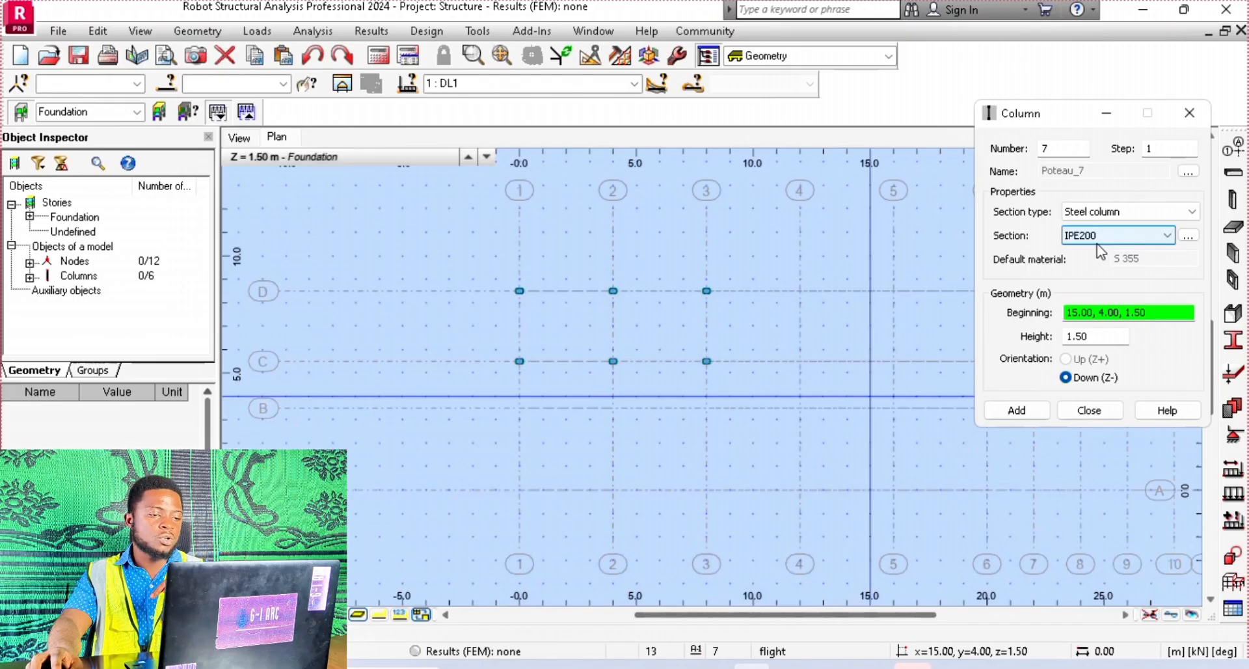
Place six IPE200 steel columns at the grid intersections of lines B and A with lines 1, 2 and 3
click(520, 409)
click(613, 409)
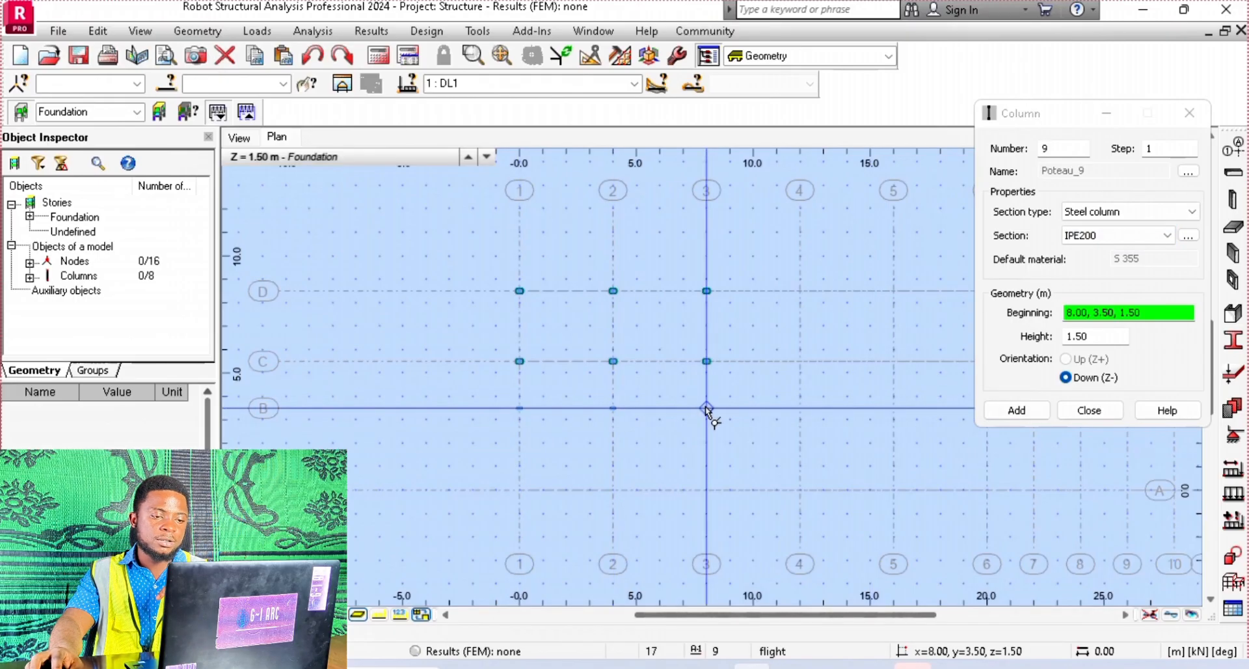
click(707, 460)
click(707, 490)
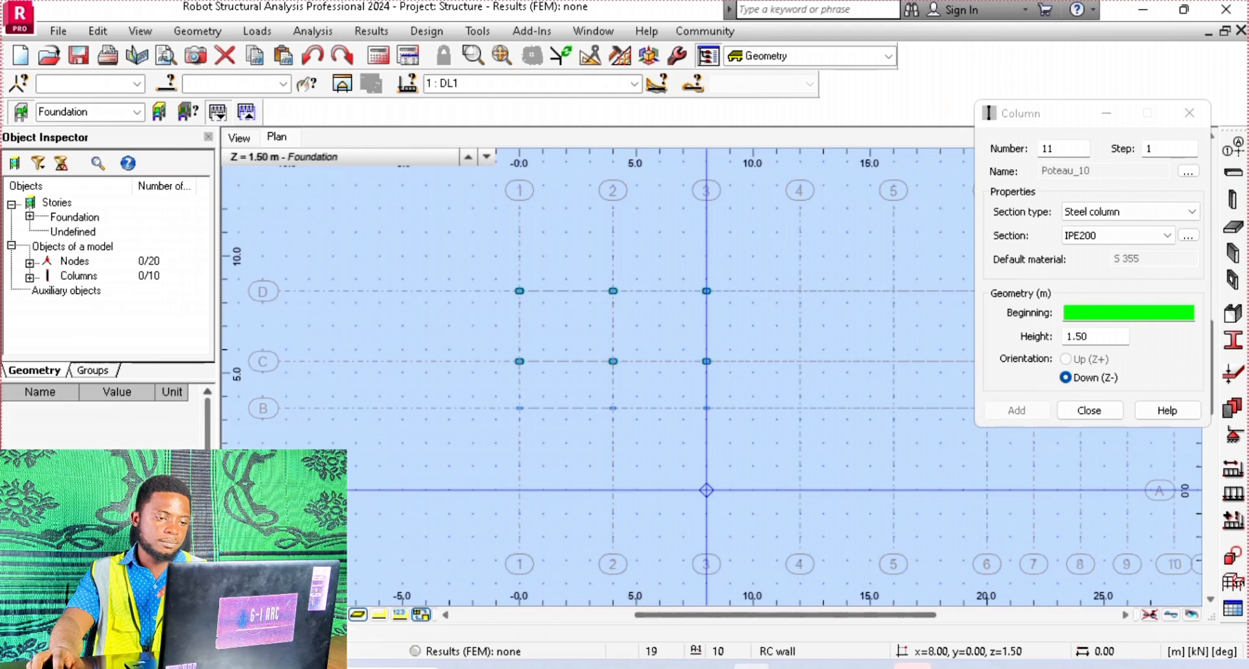
click(613, 490)
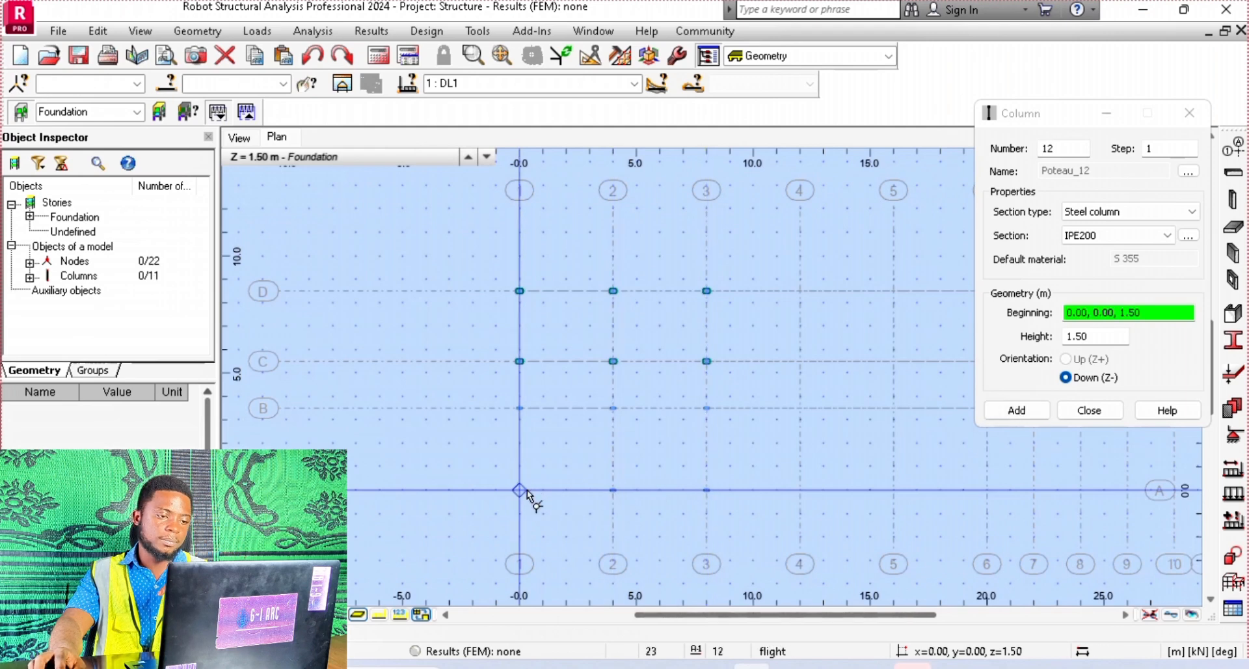
click(521, 490)
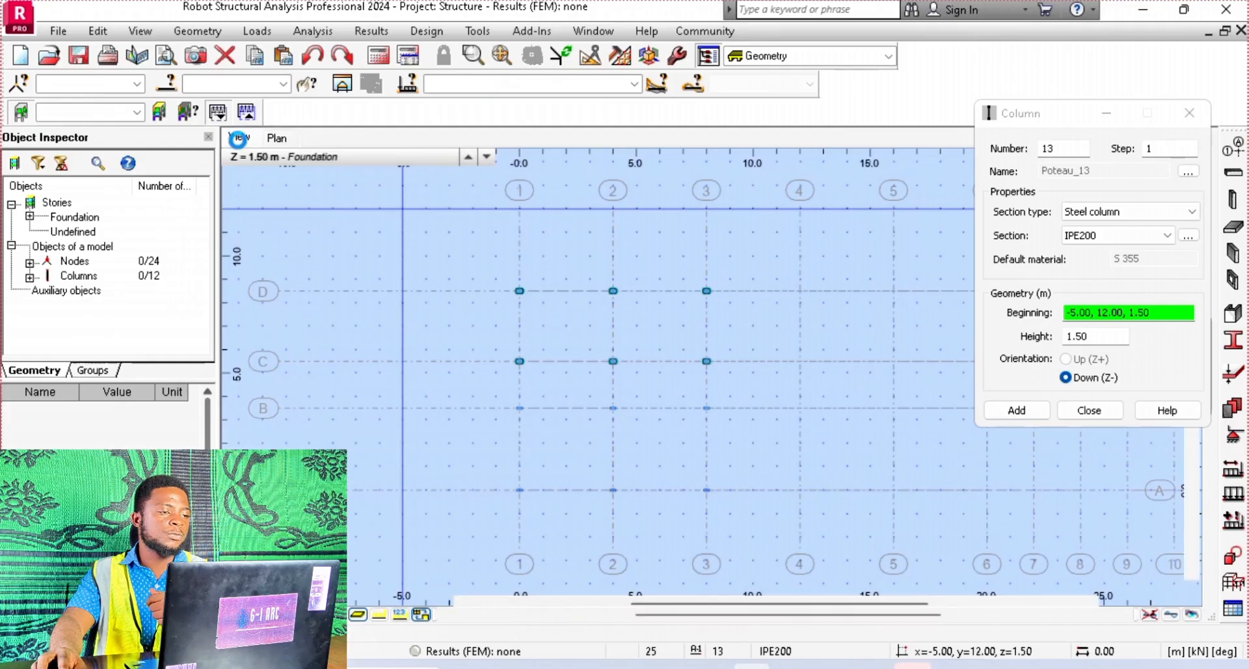
Examine the steel columns up close in the 3D view and close the column definition
click(240, 137)
scroll(449, 424, up, 3)
scroll(448, 423, up, 4)
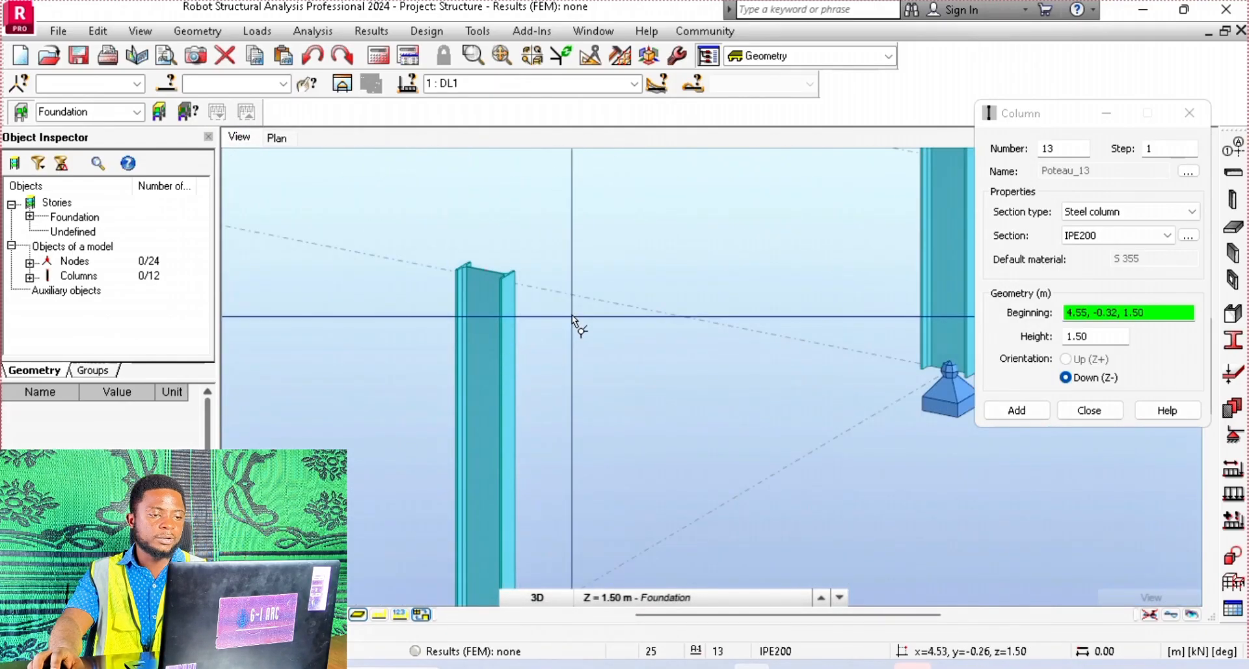
scroll(800, 354, down, 2)
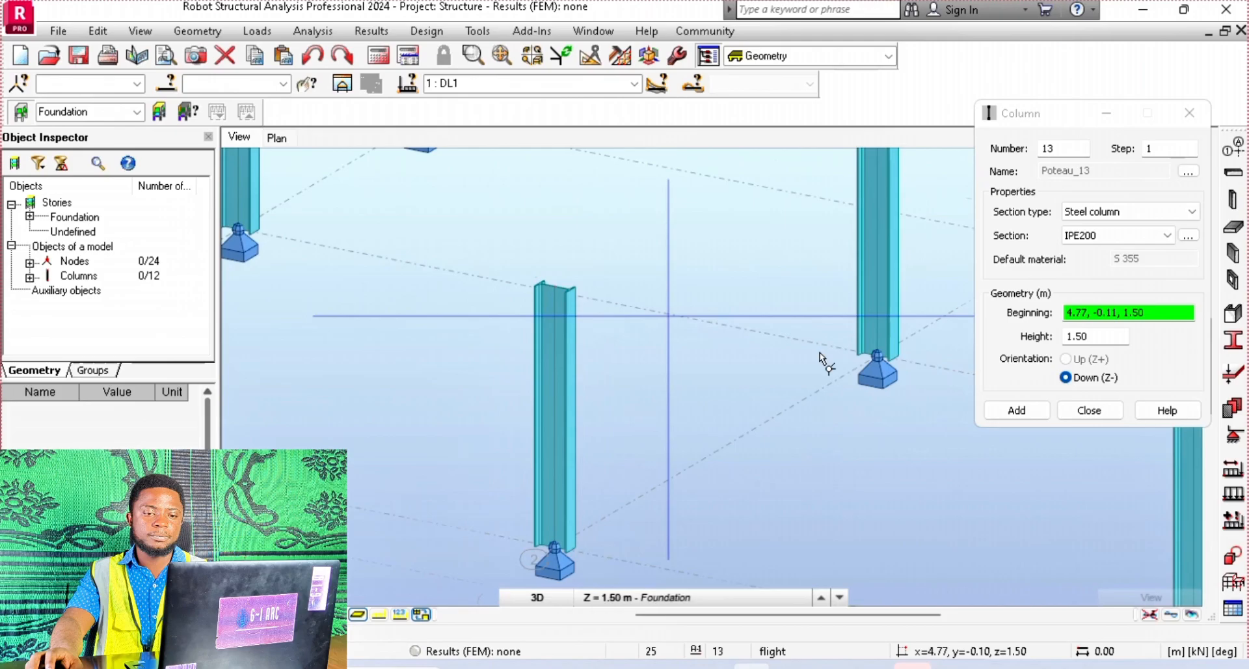
click(1088, 410)
scroll(815, 290, down, 2)
scroll(815, 290, down, 3)
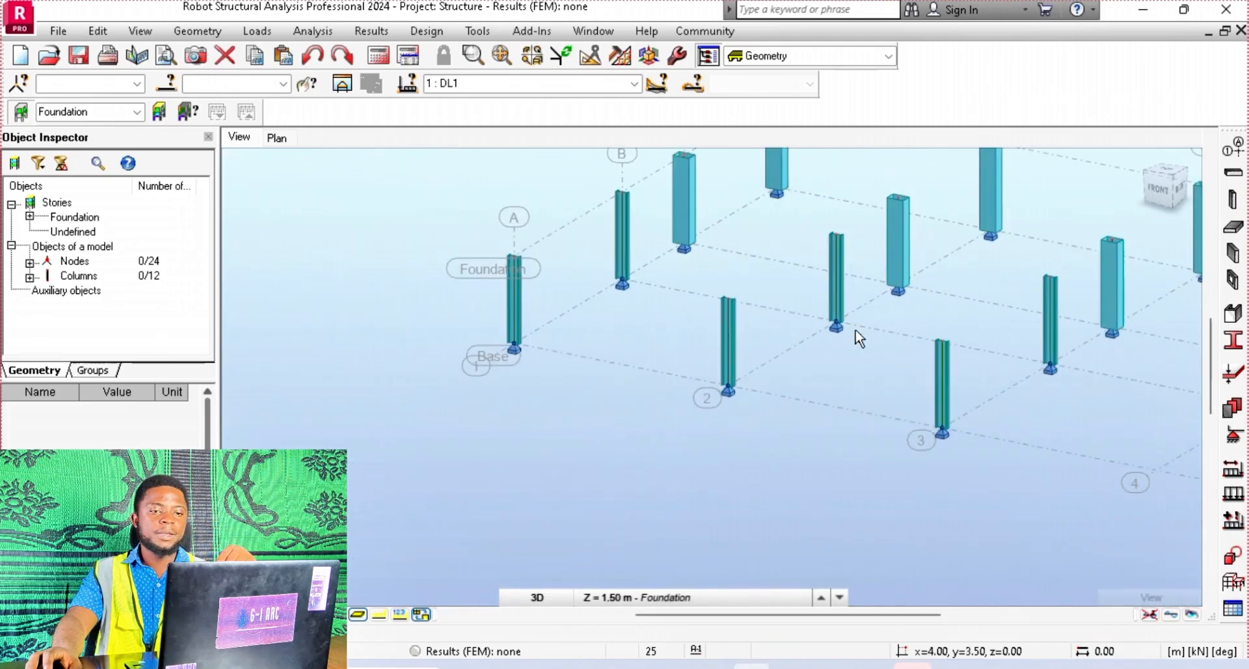
Start another column definition in the plan view with section type Timber column and section CW1
click(279, 137)
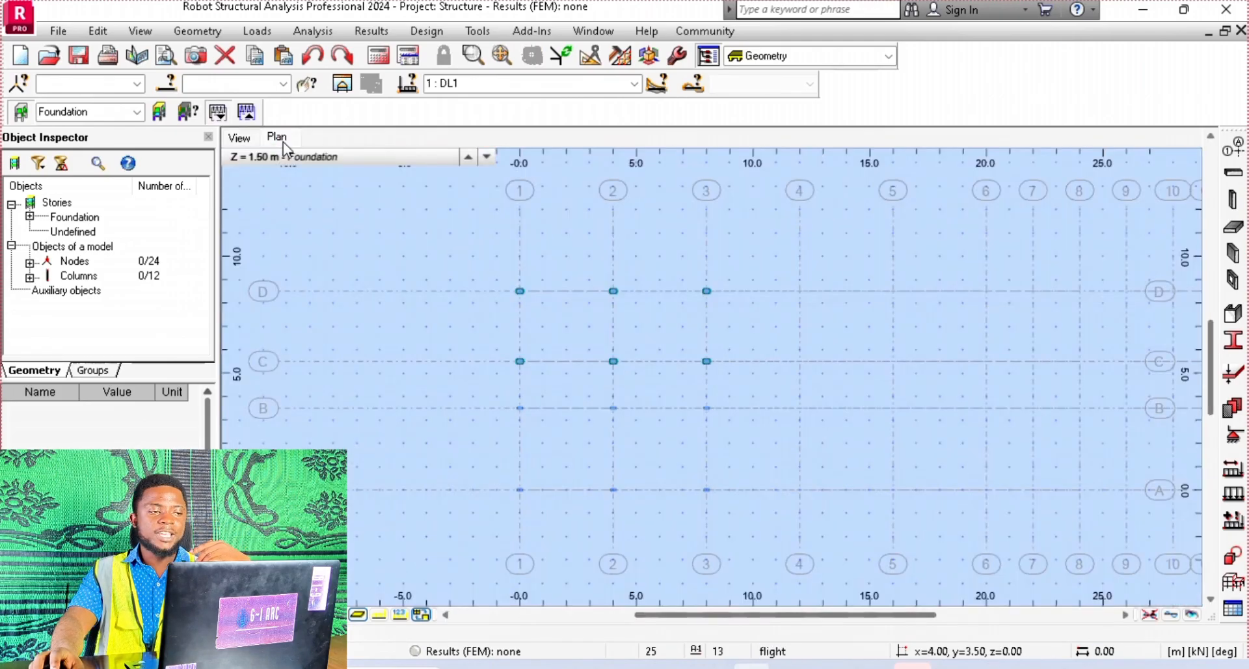
scroll(859, 310, up, 2)
middle_drag(859, 304, 821, 299)
scroll(822, 300, down, 2)
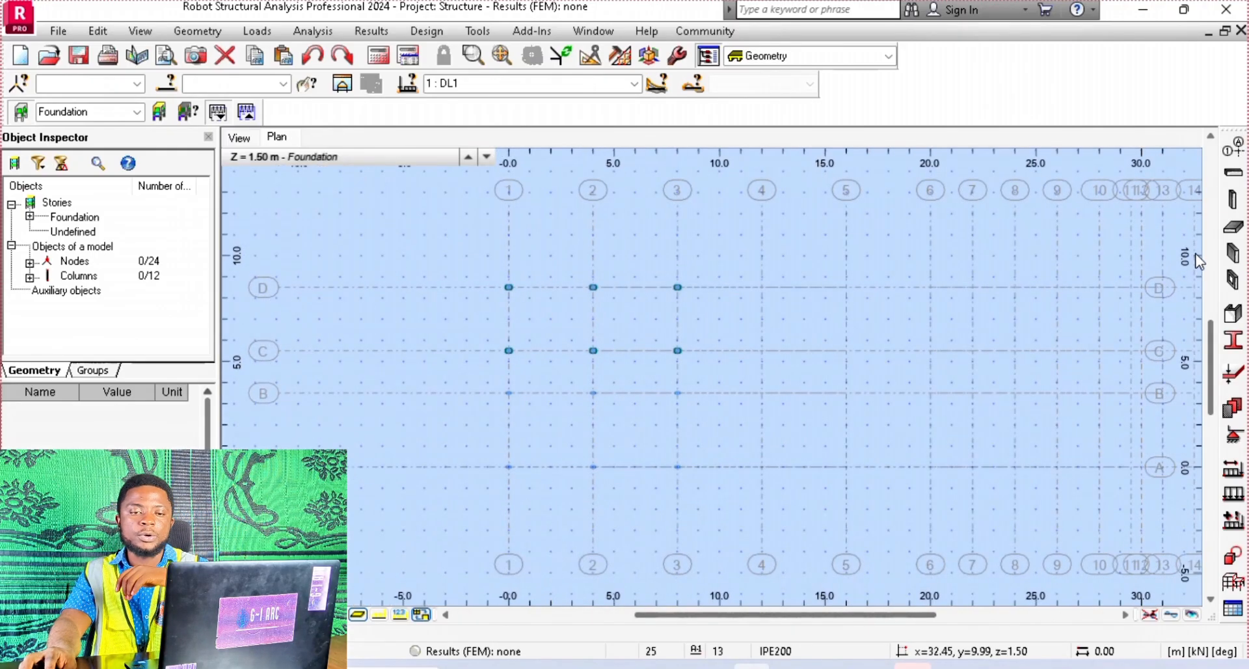
click(1233, 199)
click(1144, 212)
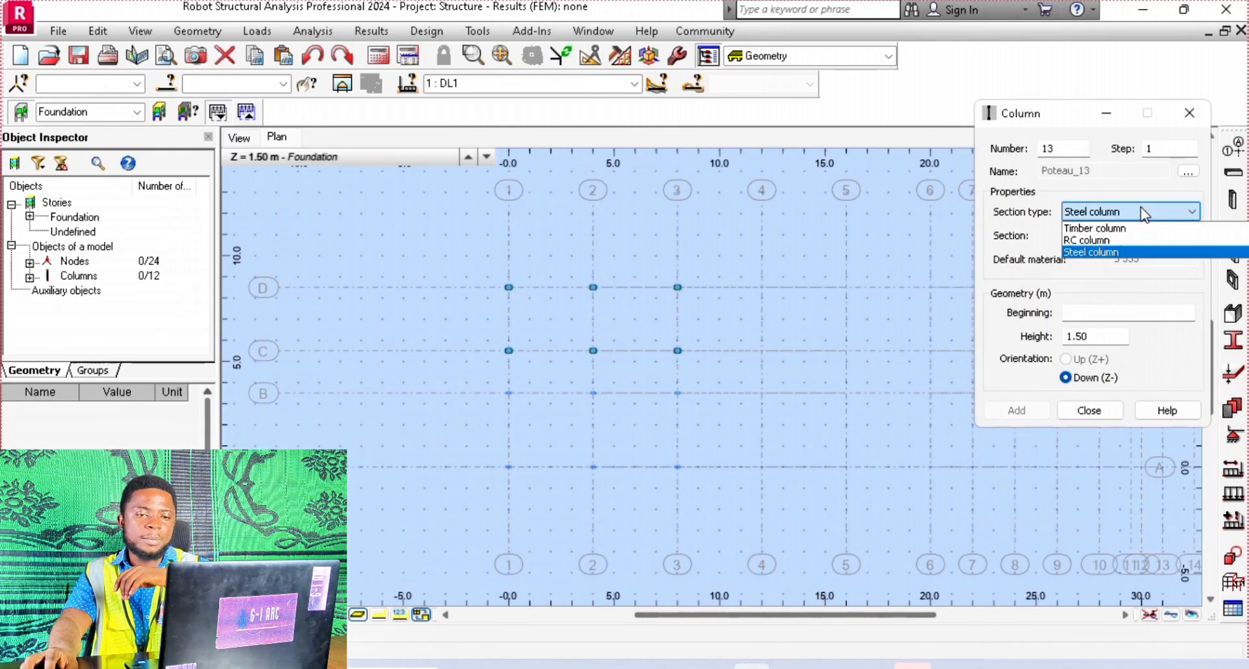
click(1135, 228)
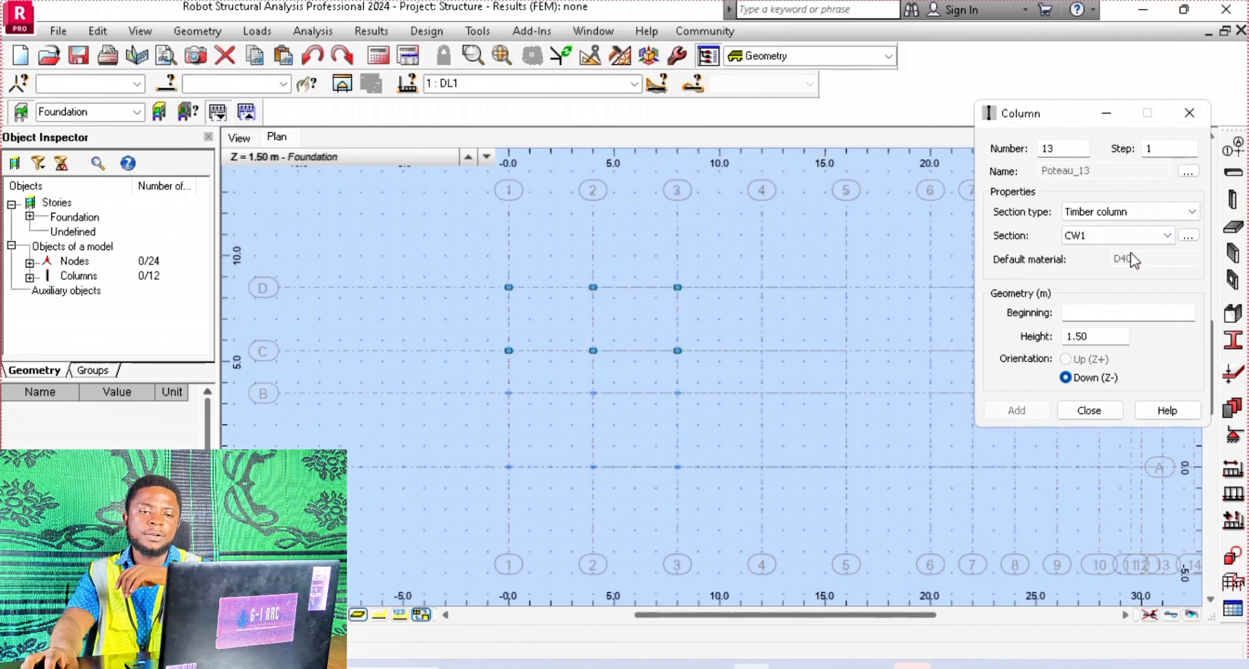
click(1096, 237)
click(1096, 236)
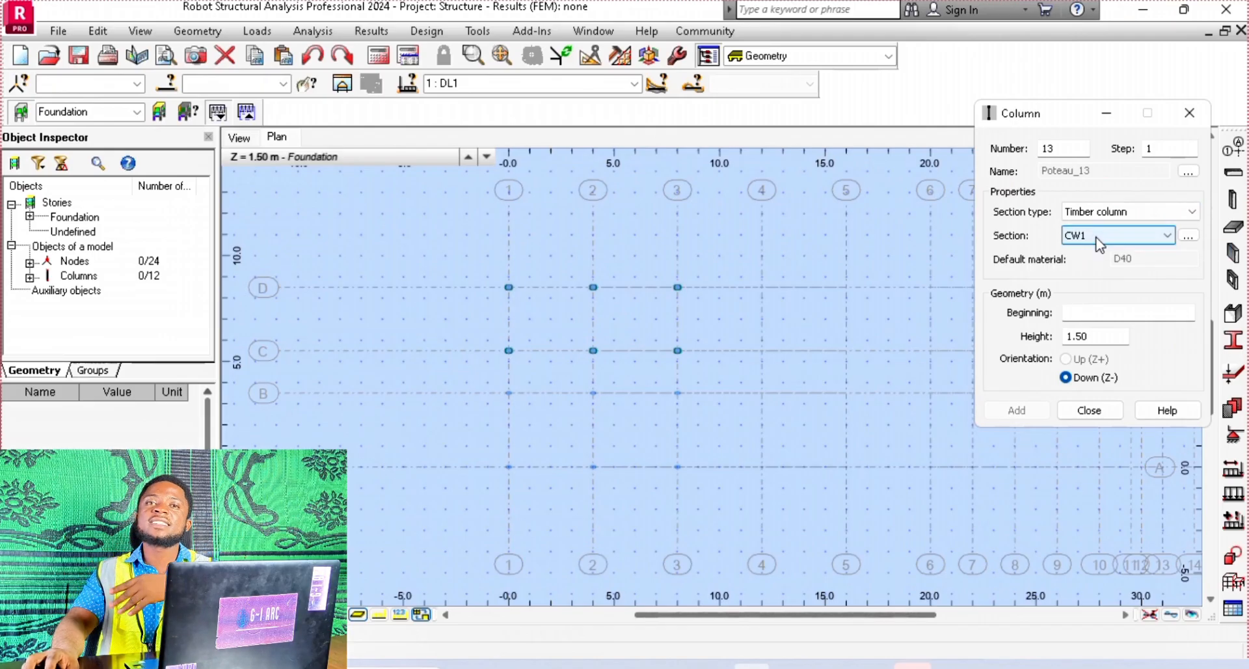
Place six CW1 timber columns where lines D, C and B cross lines 4 and 5, and close the column definition
click(763, 287)
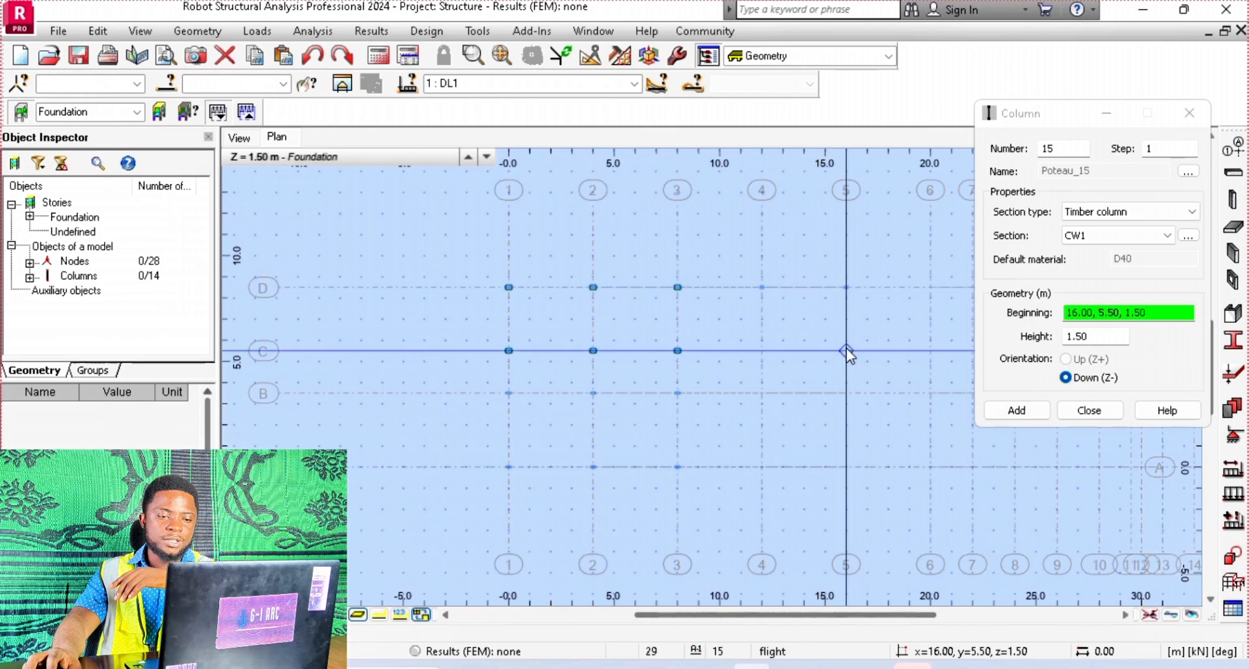
click(846, 350)
click(761, 369)
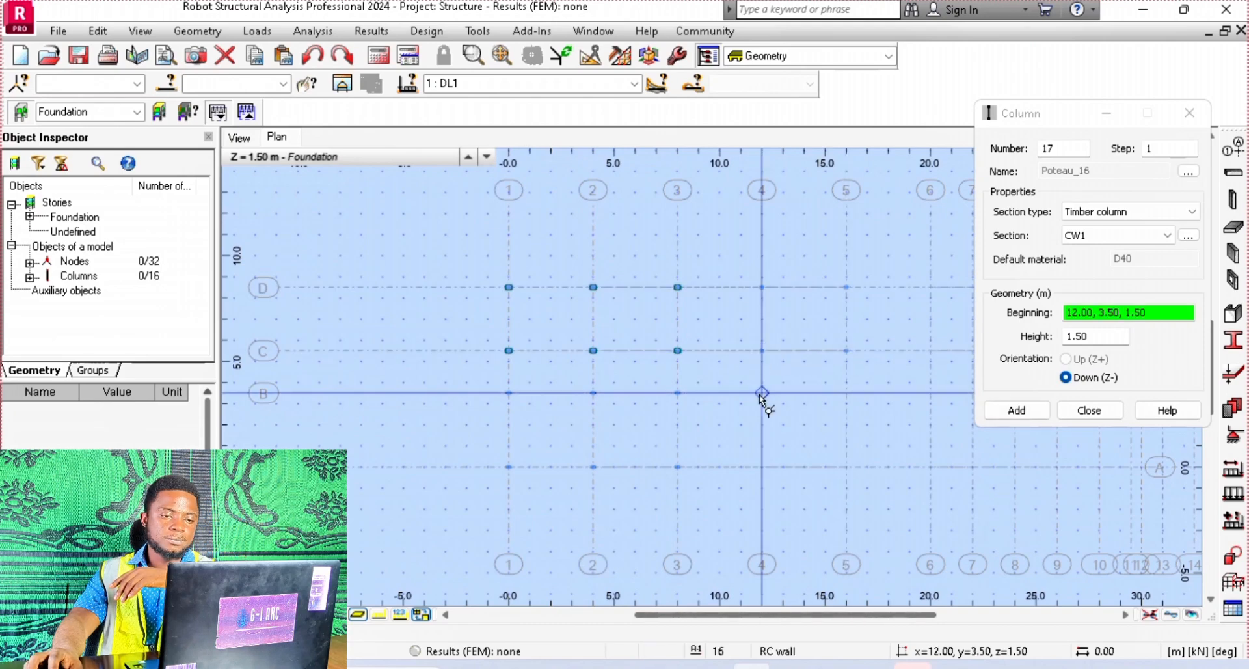
click(762, 393)
click(846, 393)
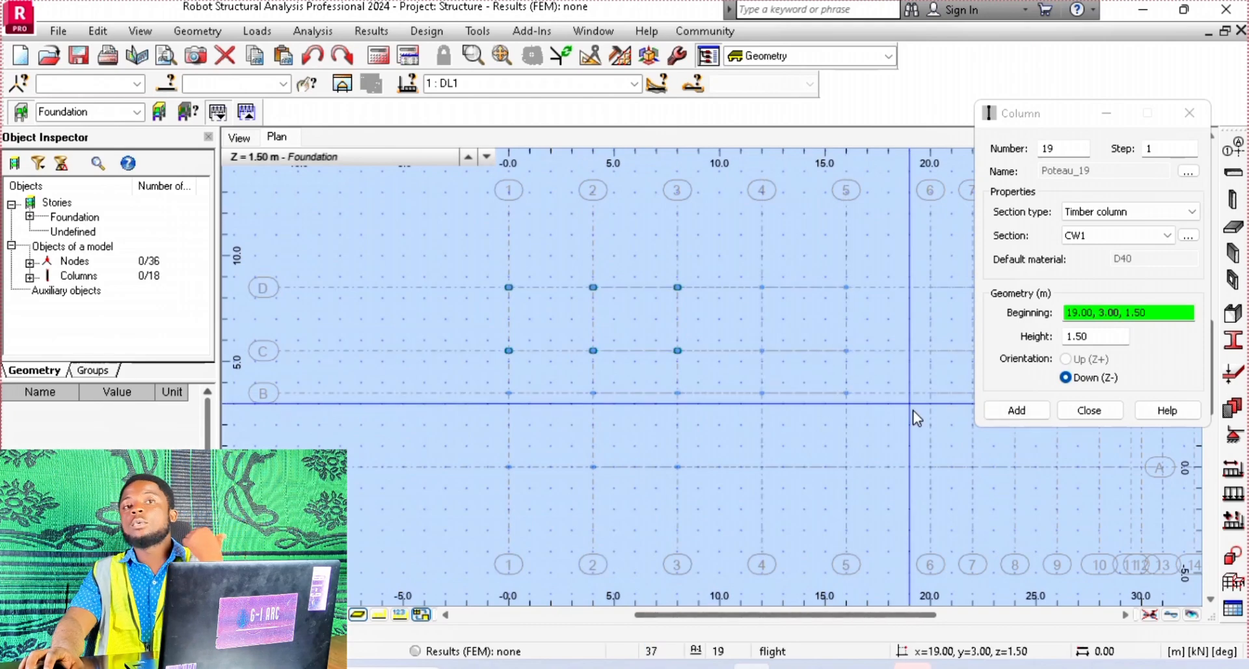
click(1090, 410)
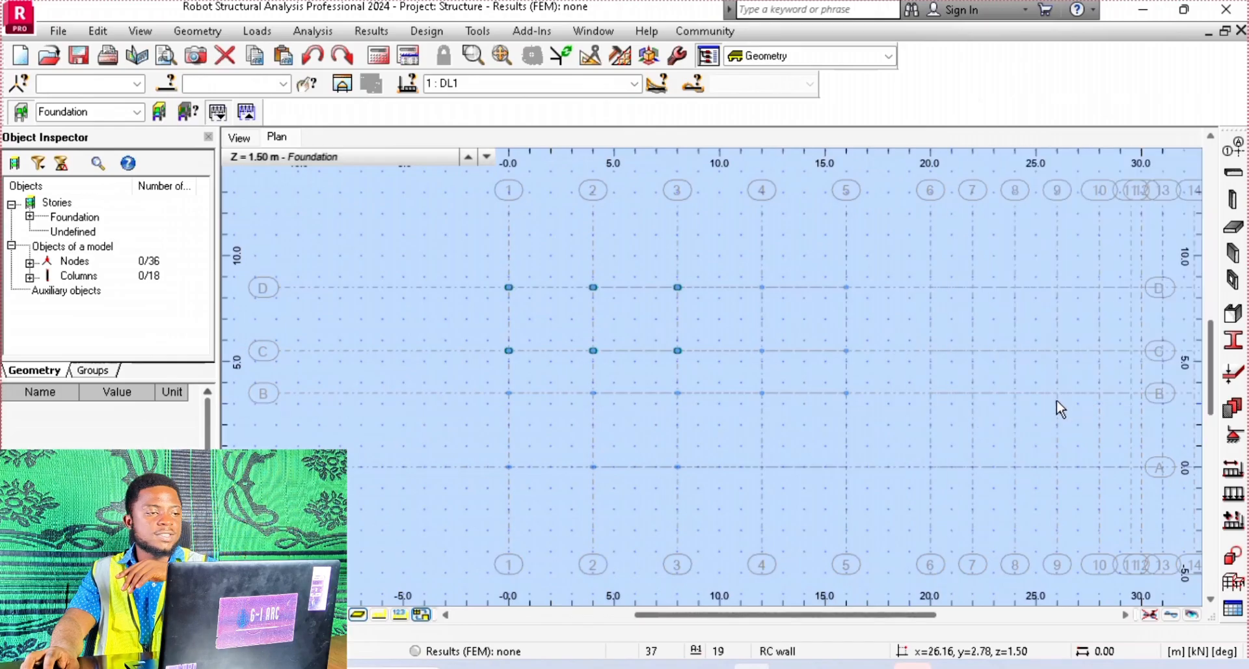
Select the RC column at the intersection of lines C and 2 in the 3D view and inspect its properties
click(234, 136)
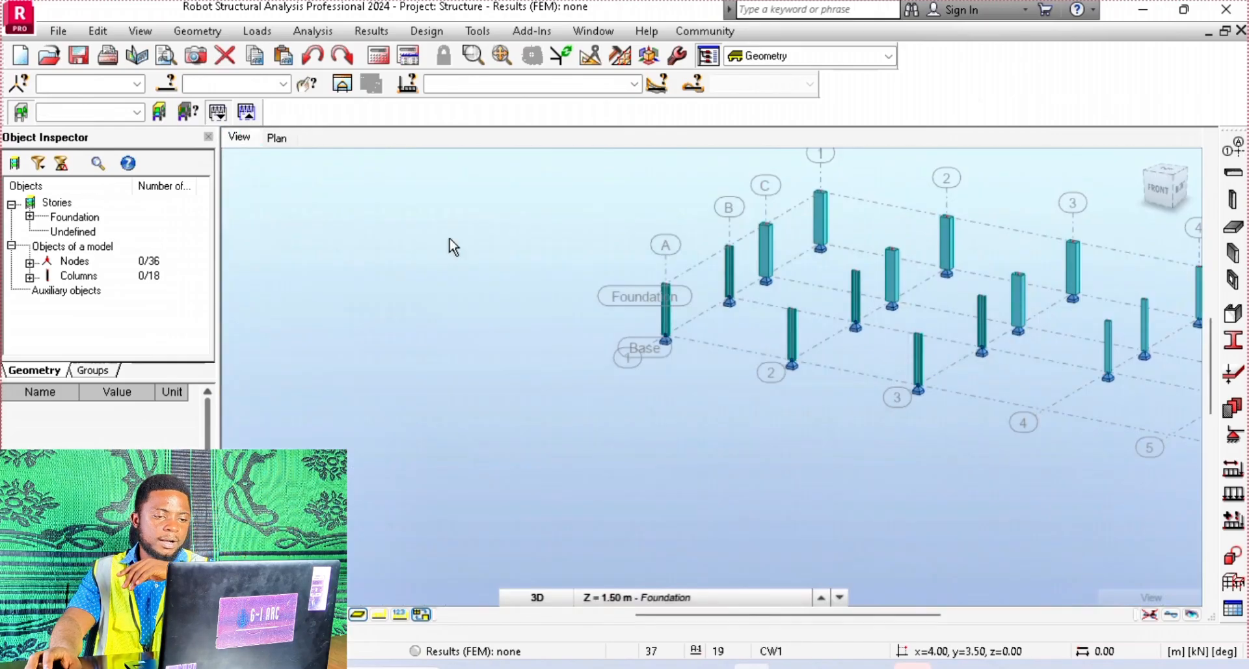
scroll(1031, 325, up, 5)
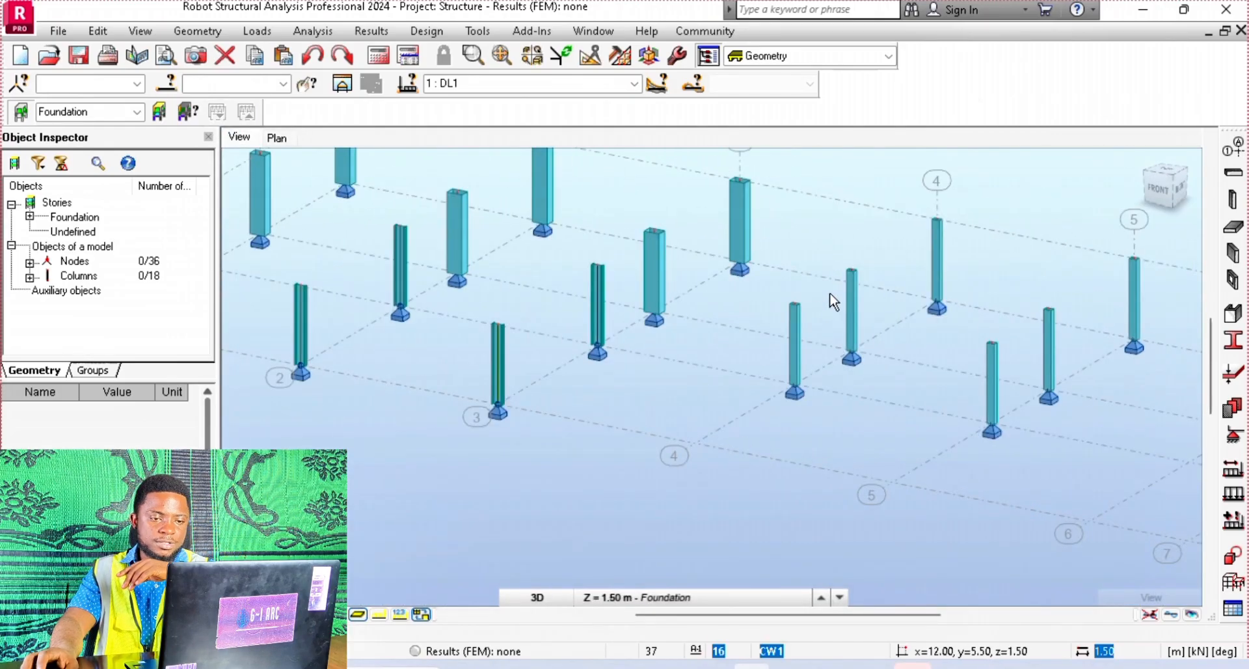
scroll(832, 294, down, 2)
click(640, 250)
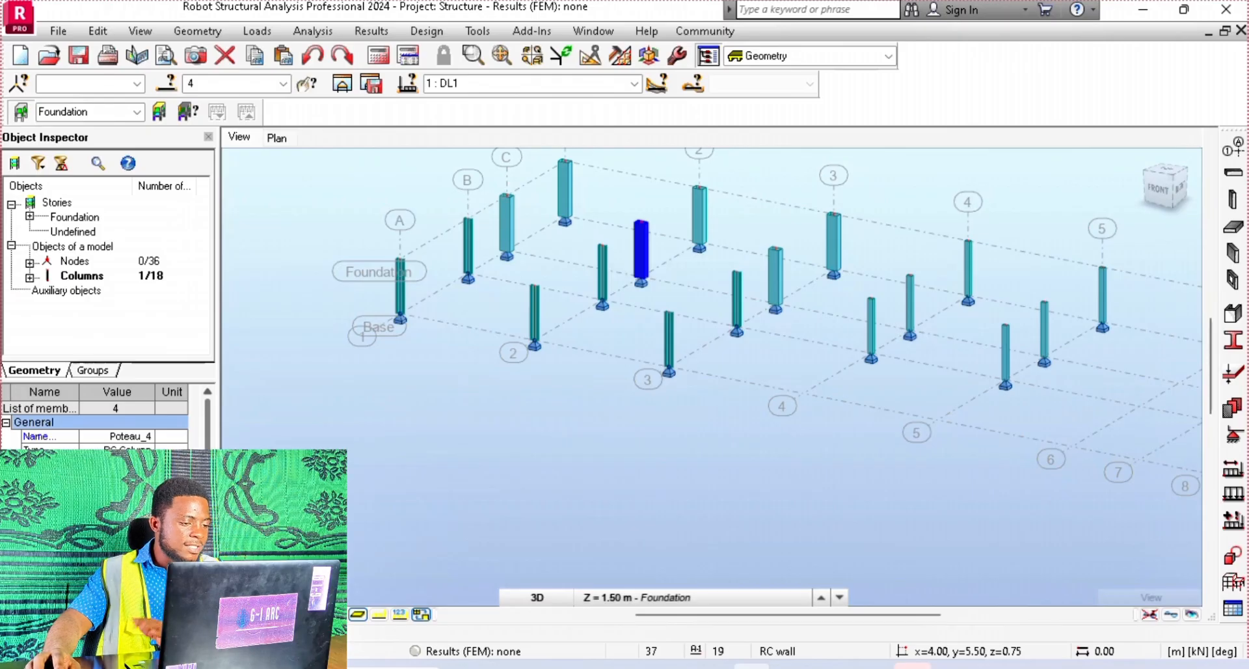
scroll(97, 420, down, 5)
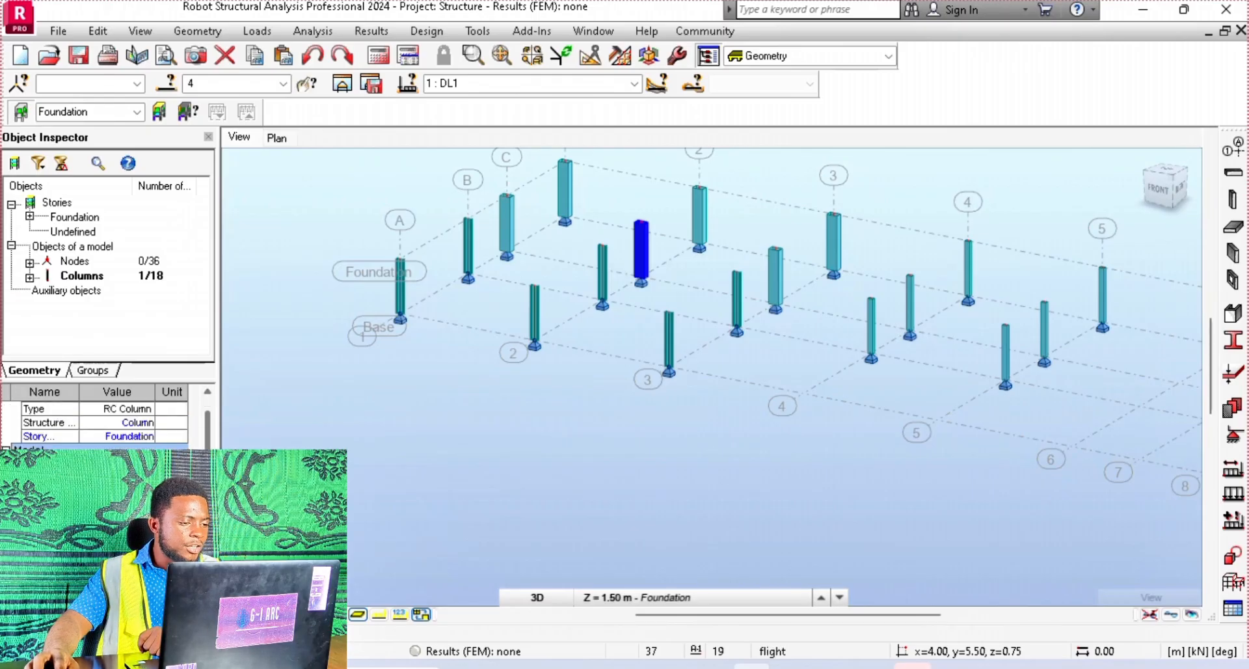